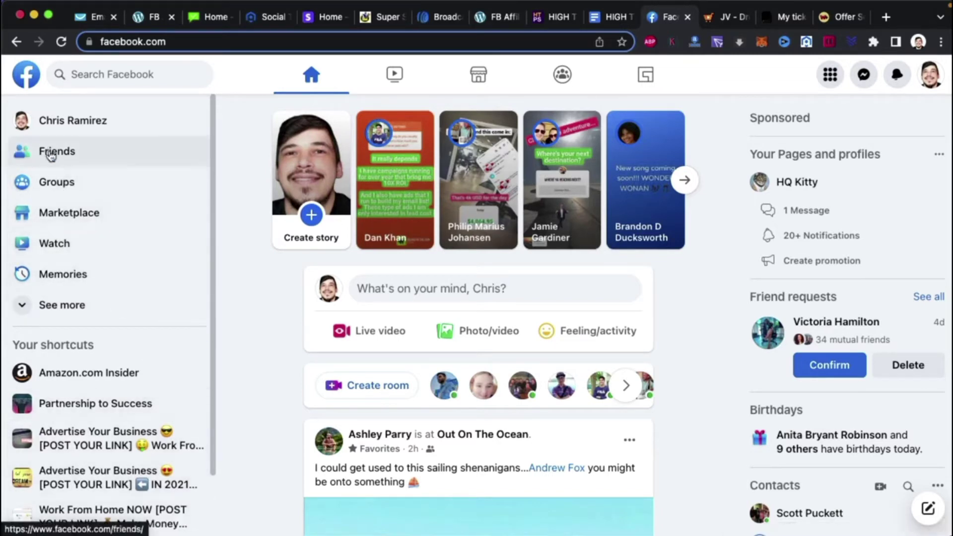
Start a new group from the Groups section's '+ Create new group' option.
left_click(54, 180)
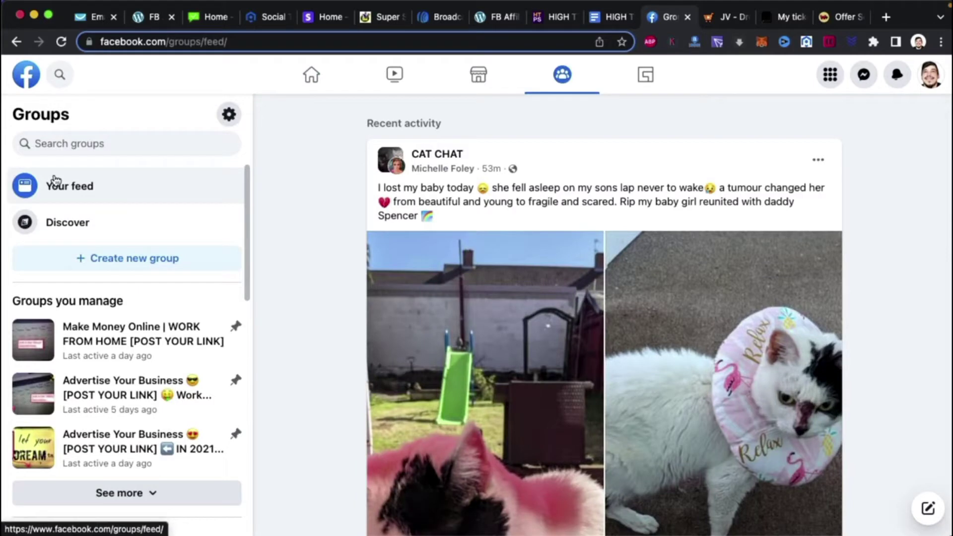
left_click(130, 265)
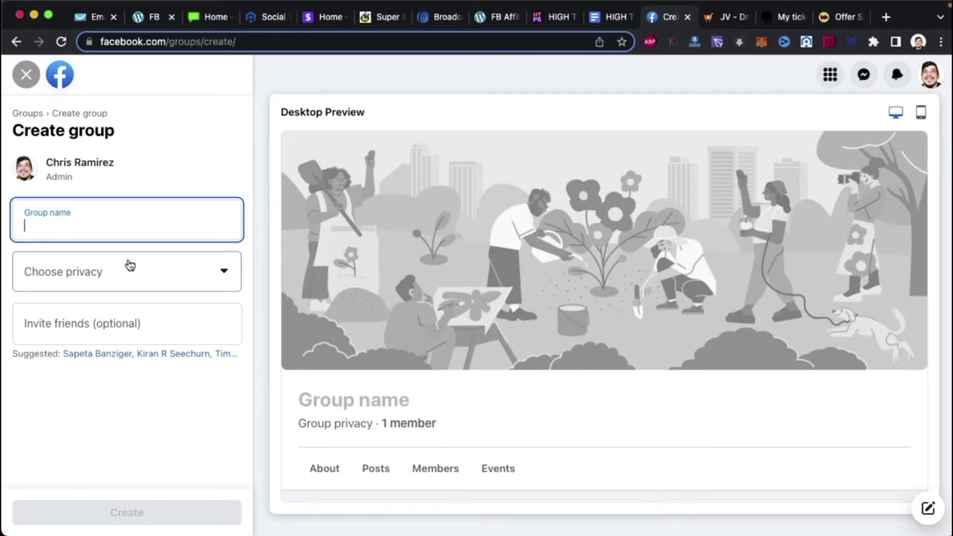
Enter 'Work From Home Affiliate Marketing [Post Your Link]' as the group name, correcting typos.
type("Aff")
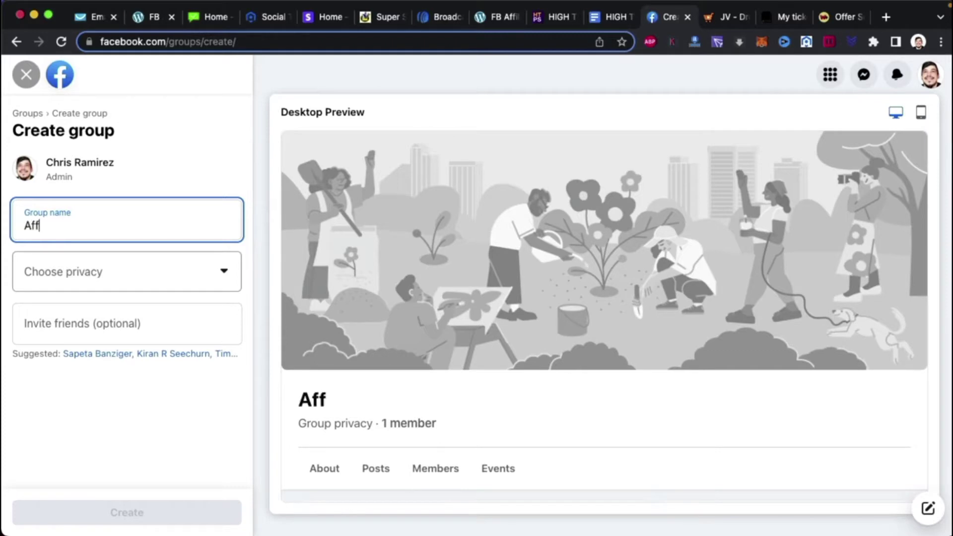
type("il")
key("BackSpace")
key("BackSpace")
key("BackSpace")
key("BackSpace")
key("BackSpace")
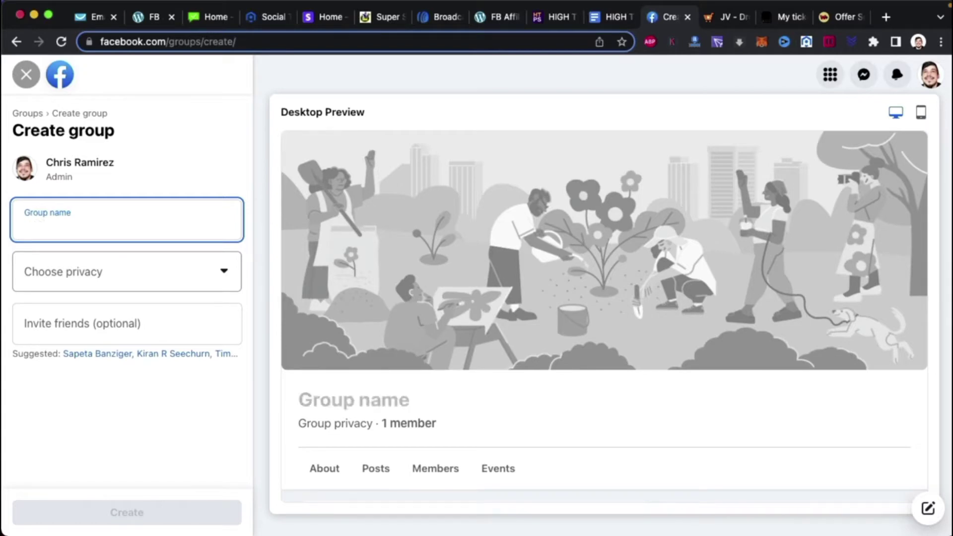
type("Work F")
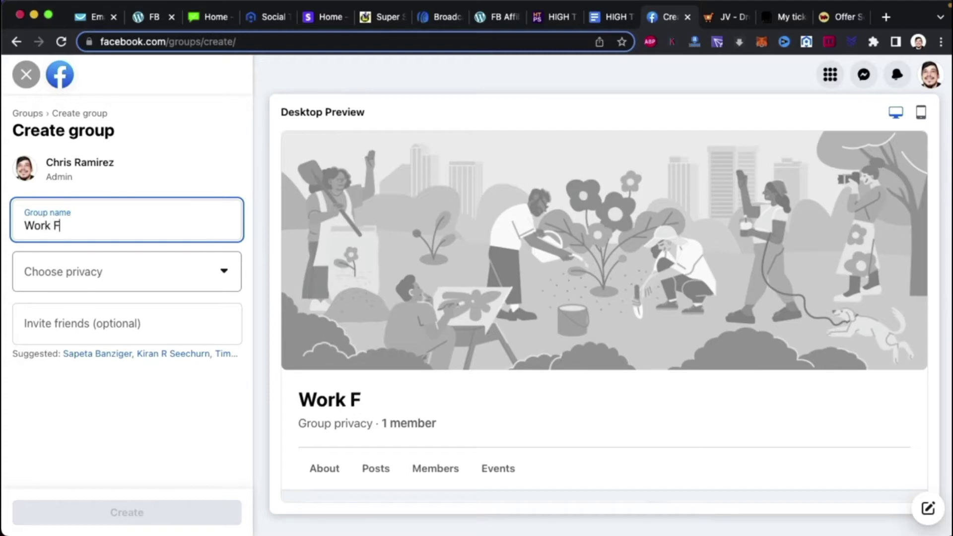
type("rom Home A")
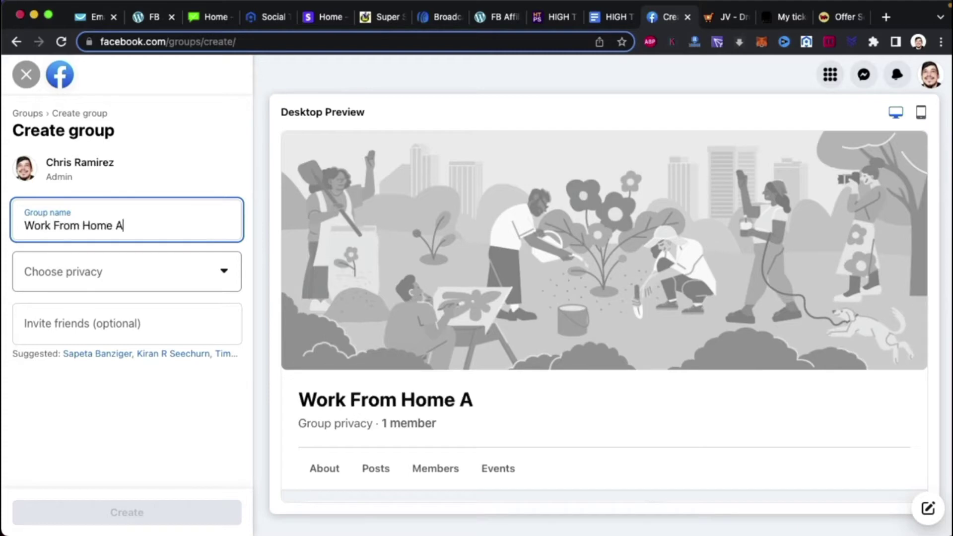
type("ffiliate ")
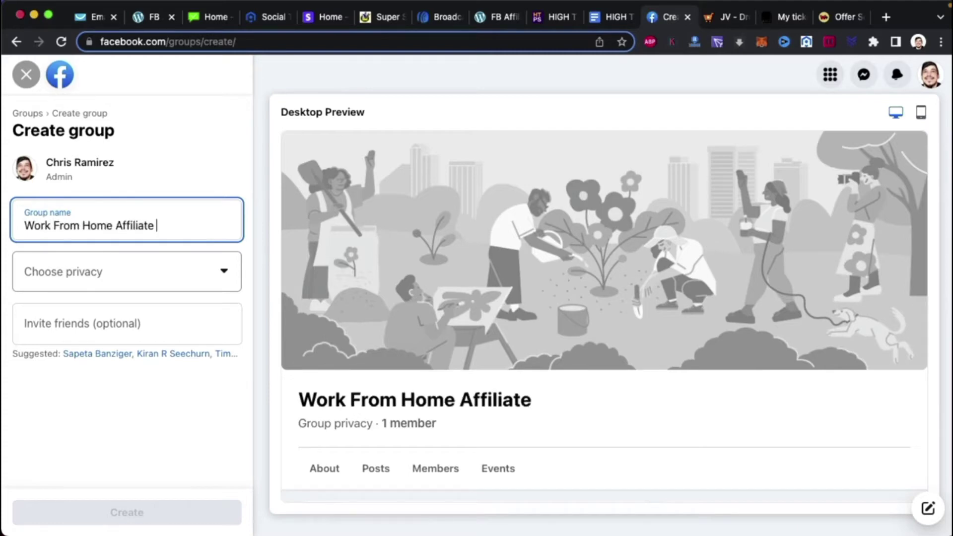
type("Marketi")
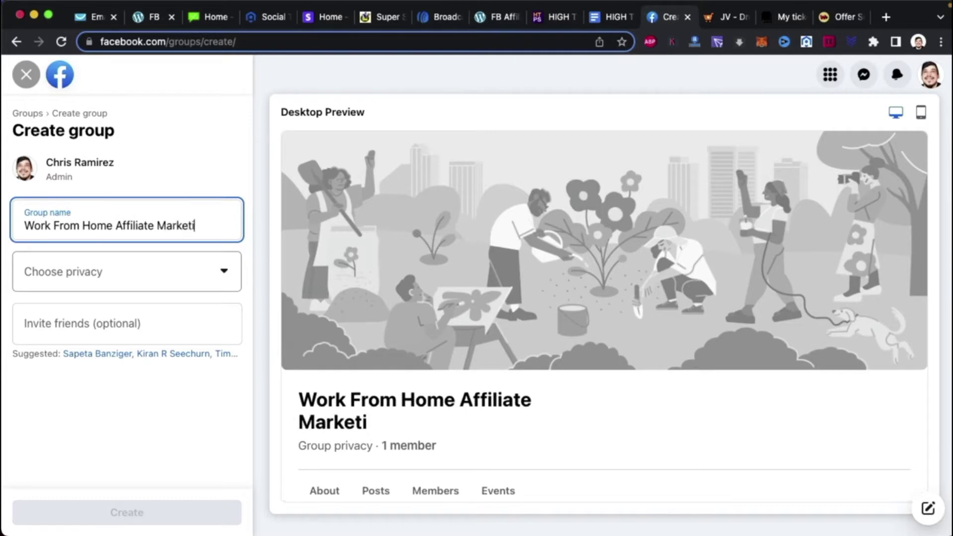
type("ng [p")
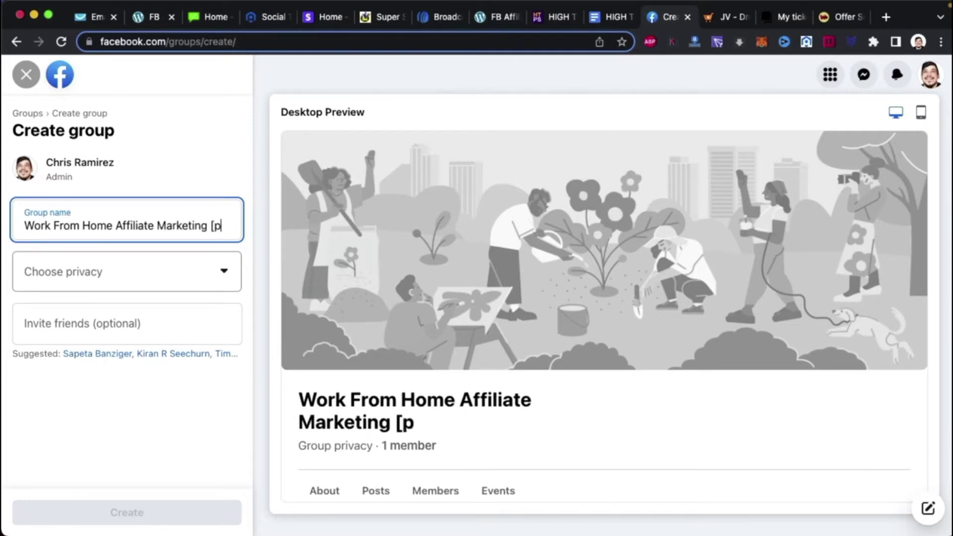
type("o")
key("BackSpace")
key("BackSpace")
type("Post")
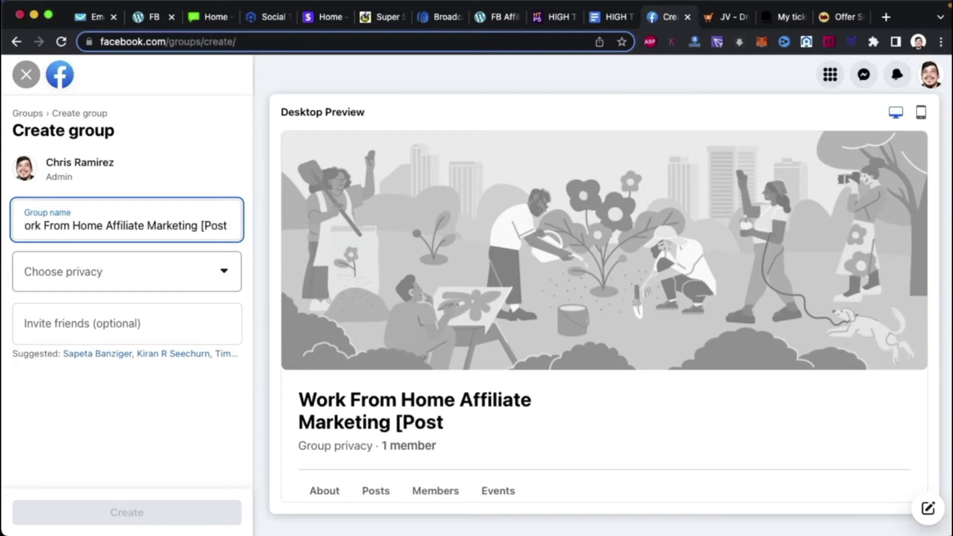
type(" Your")
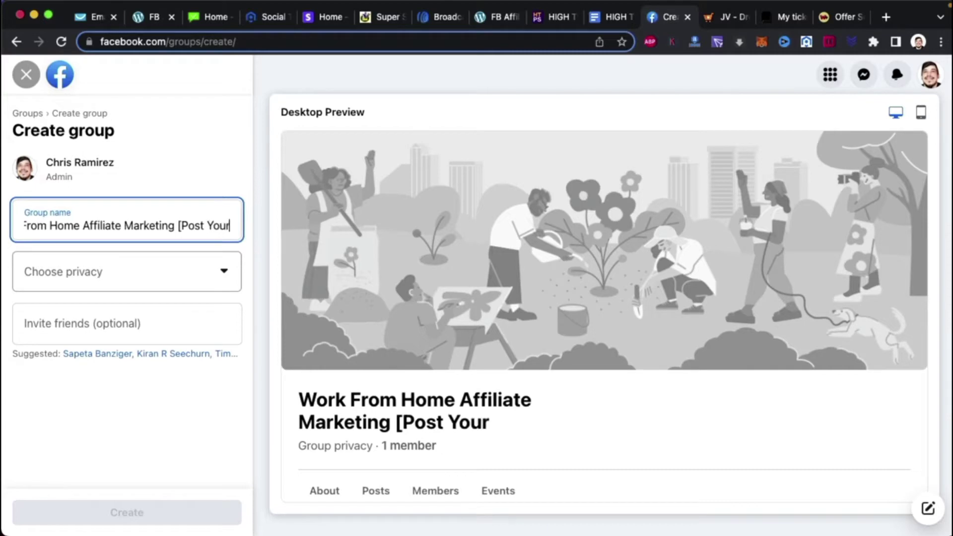
type(" Link")
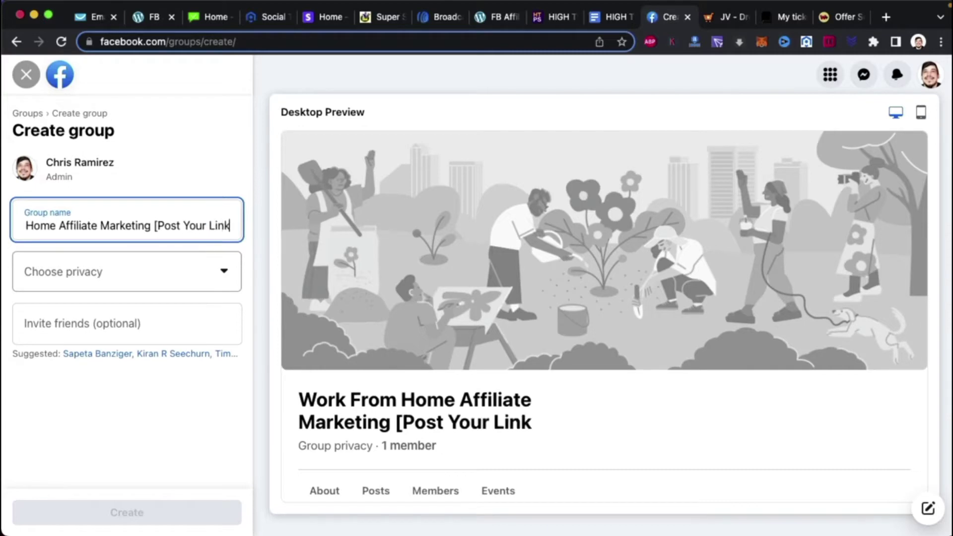
type("]")
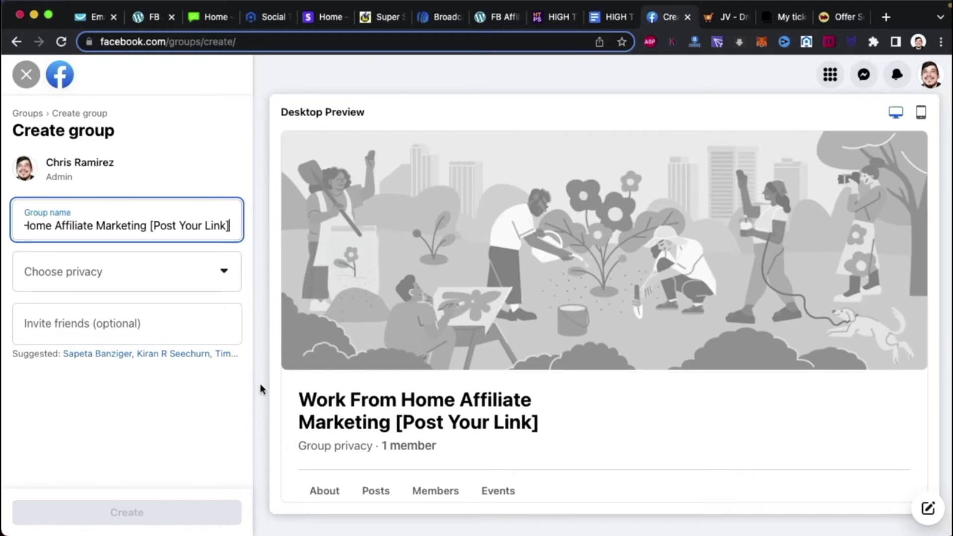
Set the group's privacy to Public and recheck the group name.
left_click(220, 281)
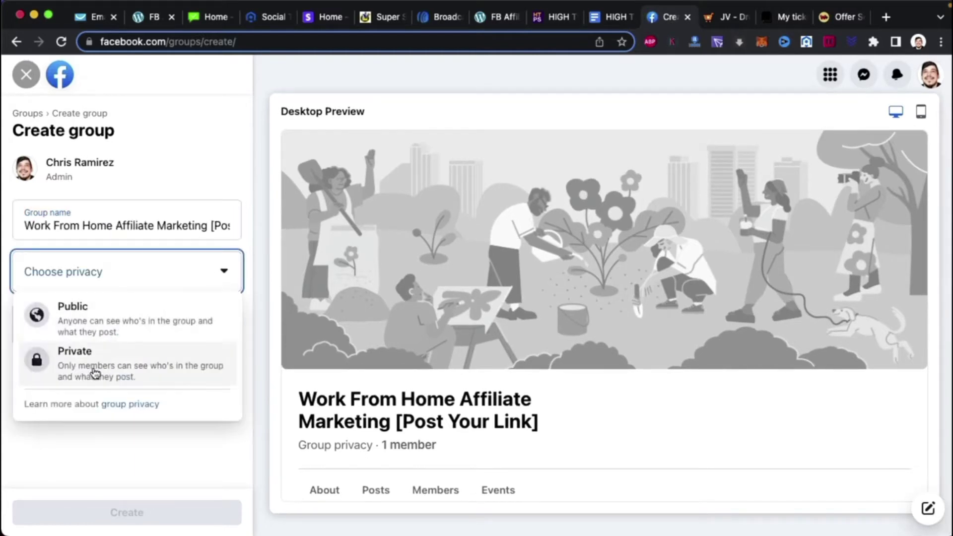
left_click(102, 331)
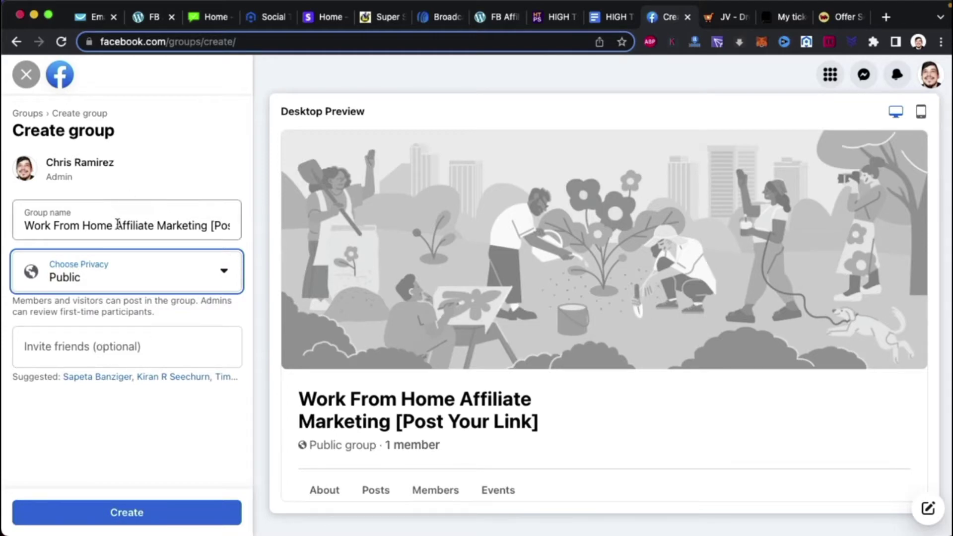
left_click(128, 225)
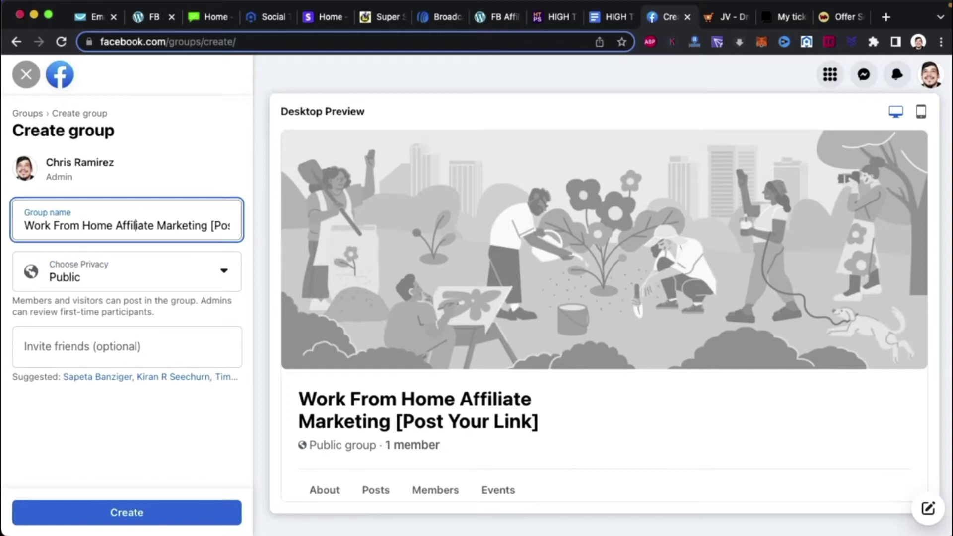
Invite one suggested friend, searched by name, and create the group.
left_click(149, 357)
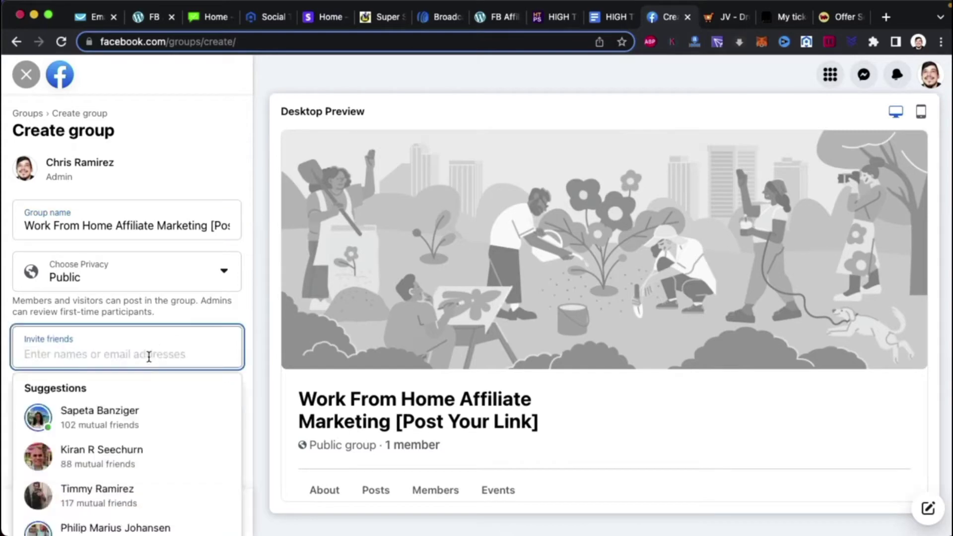
type("tim")
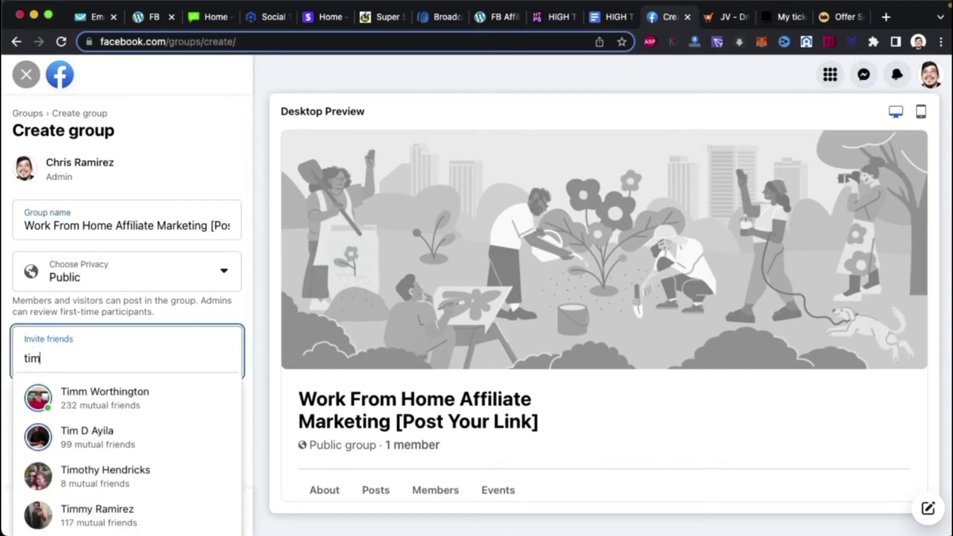
type("my")
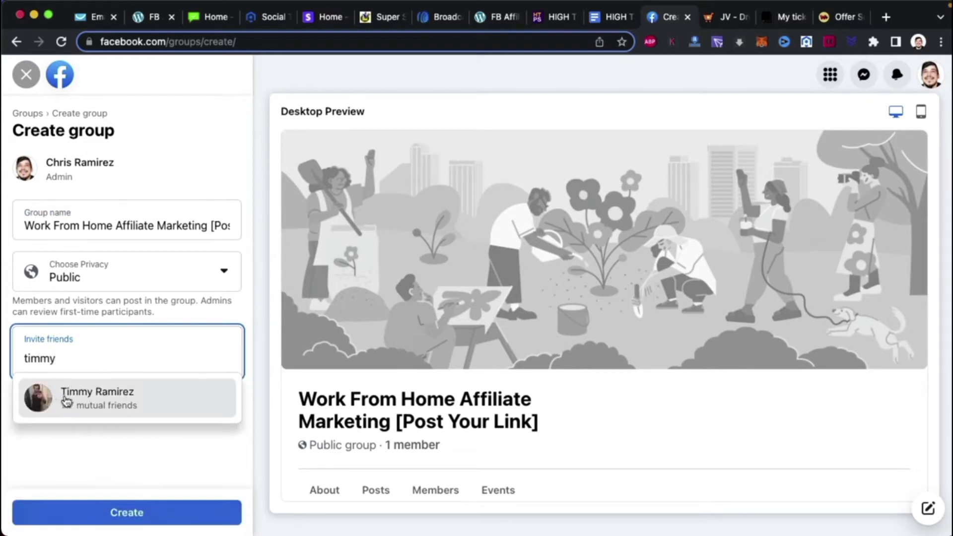
left_click(63, 395)
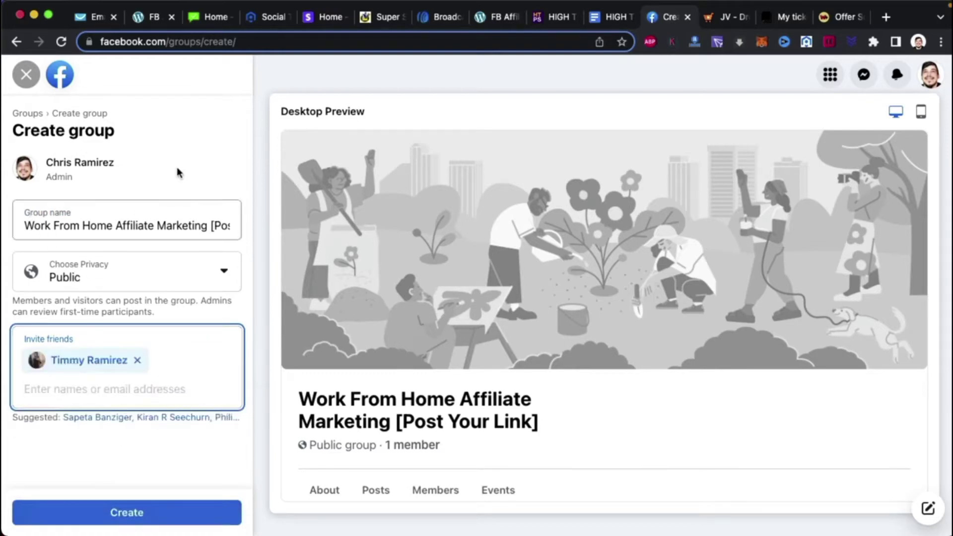
left_click(123, 516)
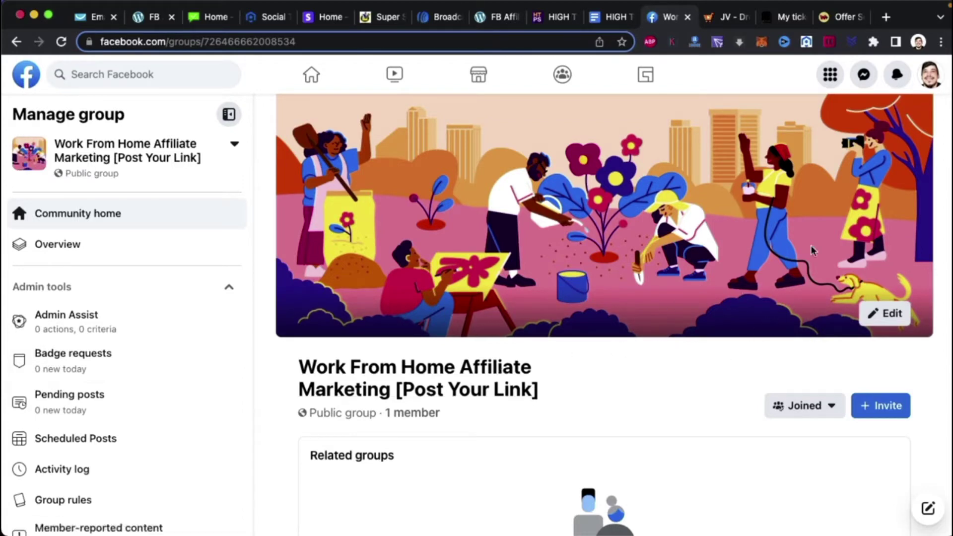
Scroll the Manage group sidebar down toward the Settings section.
scroll(484, 270, "down", 3)
scroll(484, 270, "down", 4)
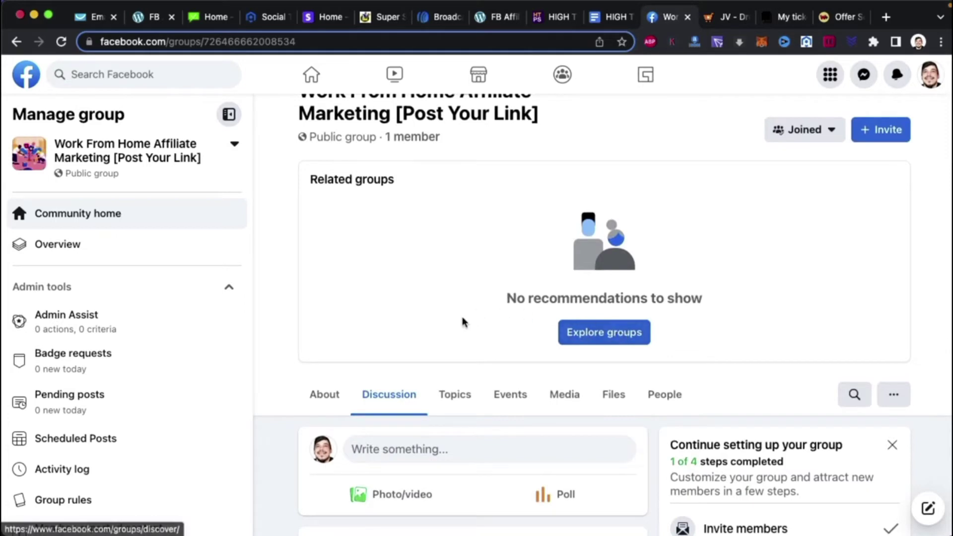
scroll(461, 320, "down", 1)
scroll(461, 320, "up", 3)
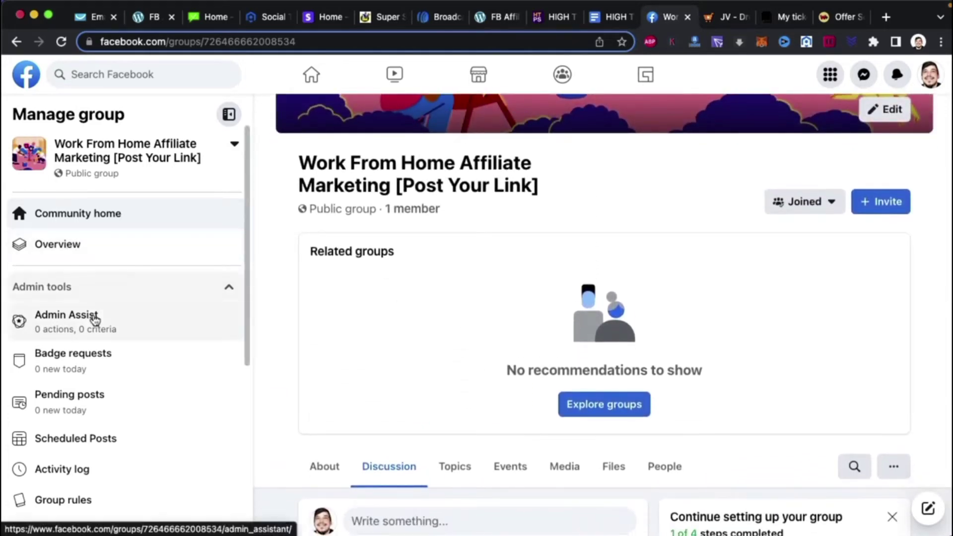
scroll(94, 320, "down", 1)
scroll(94, 320, "down", 5)
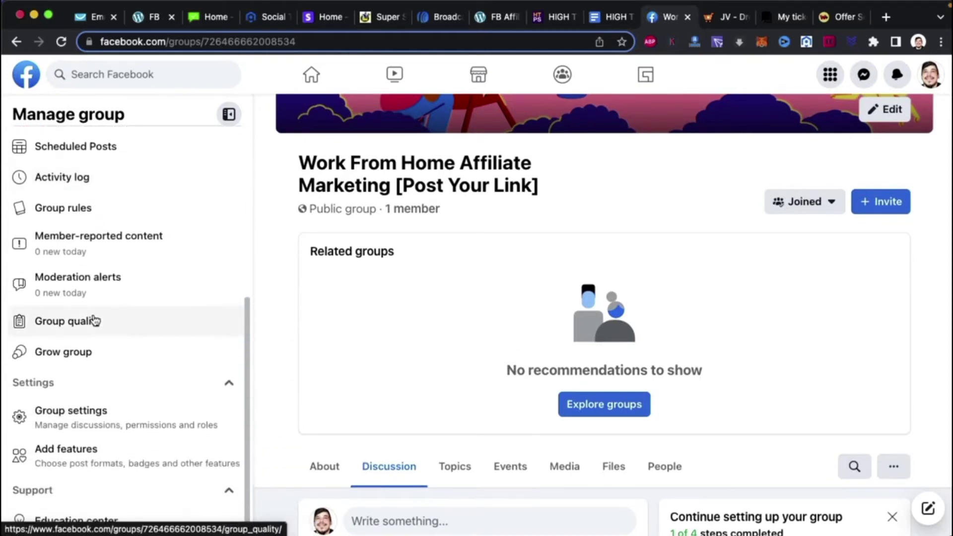
Open Group settings, edit Name and description, and focus the Description field.
left_click(78, 412)
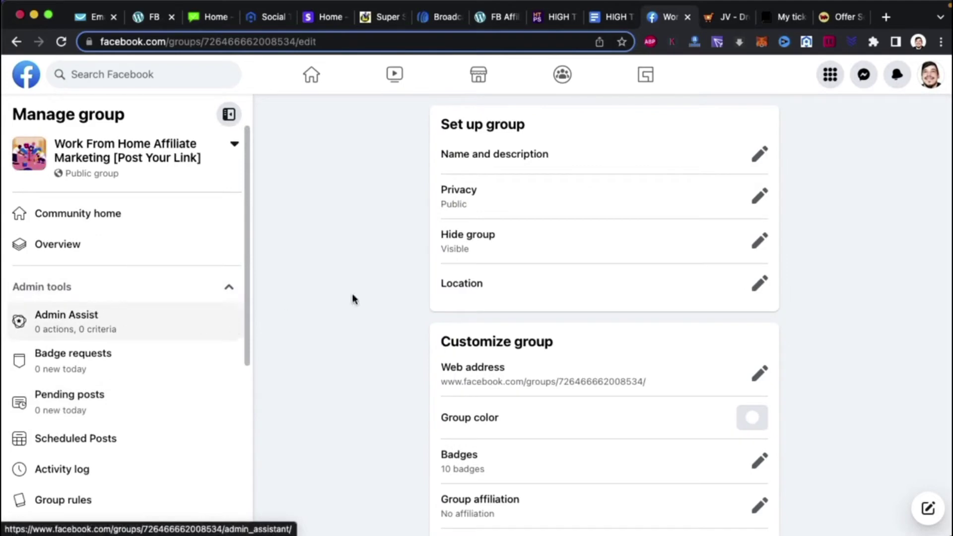
left_click(758, 153)
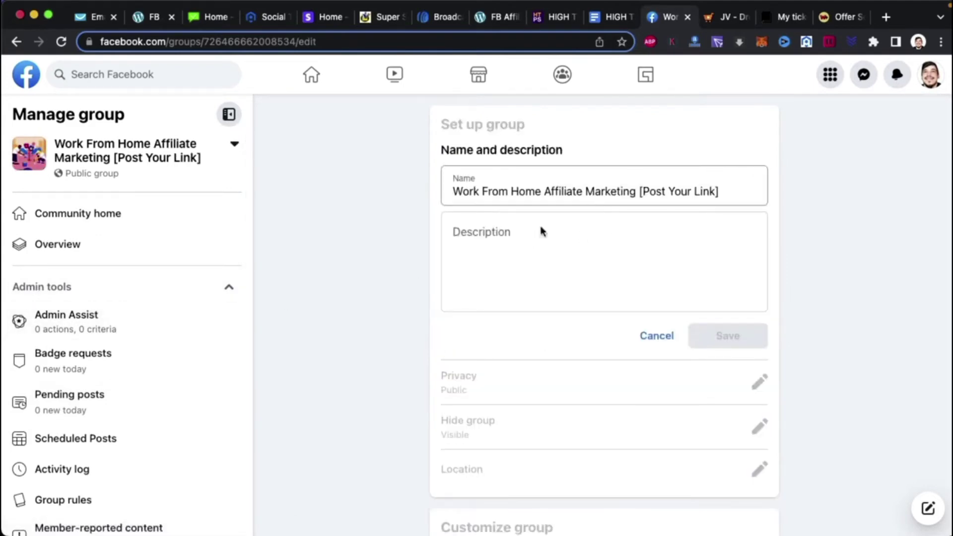
left_click(507, 249)
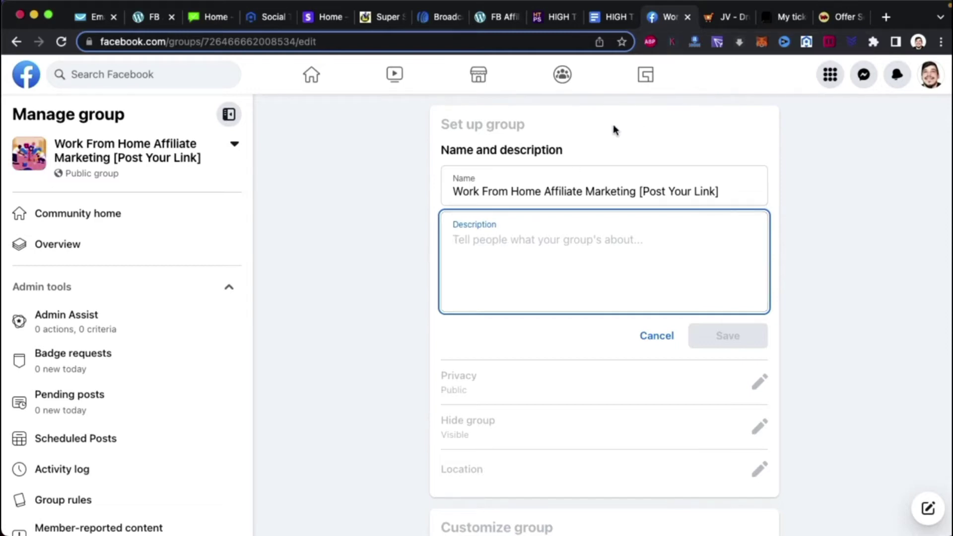
Paste the affiliate sales link, fix its ending, add 'Check it out :)' below, and save.
type("https://warriorplus.com/o2/v/y54nm9/yxc7jr")
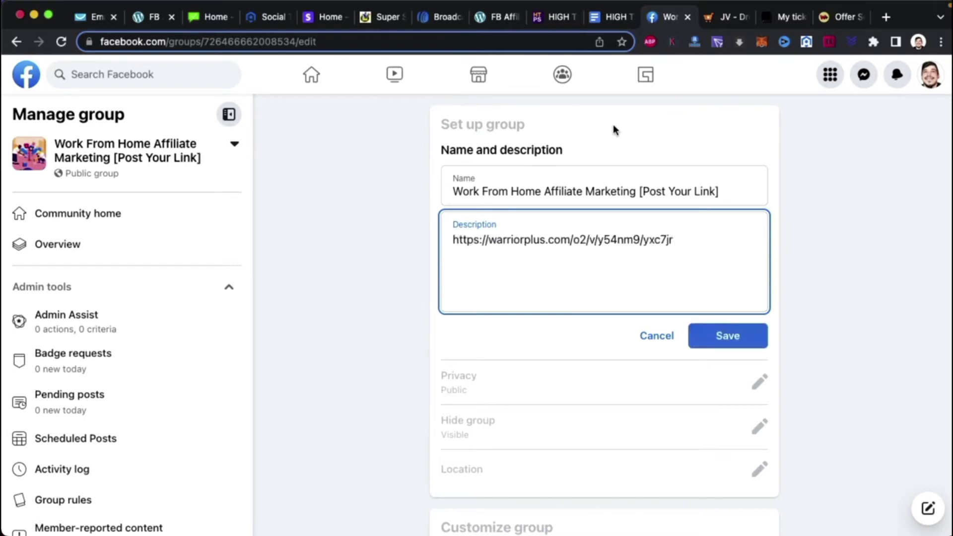
type("/")
type("Group")
key("BackSpace")
key("BackSpace")
key("BackSpace")
key("BackSpace")
key("BackSpace")
type("Chris-New-")
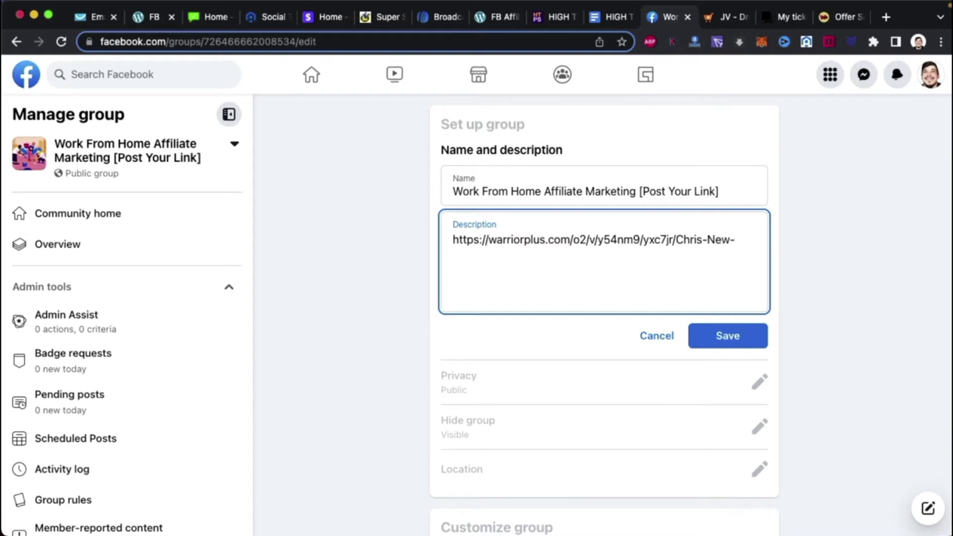
type("Group")
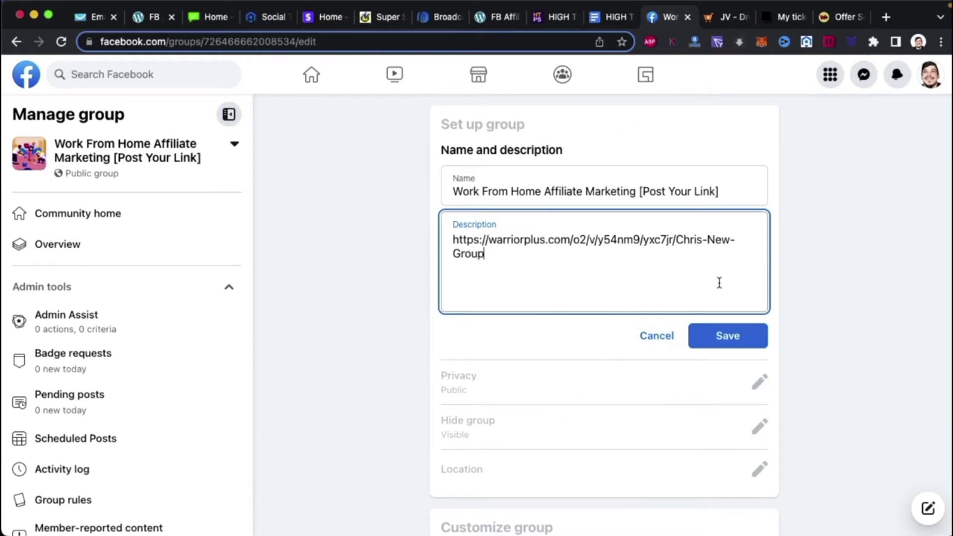
left_click(452, 240)
key("Return")
key("Return")
type("Check it out")
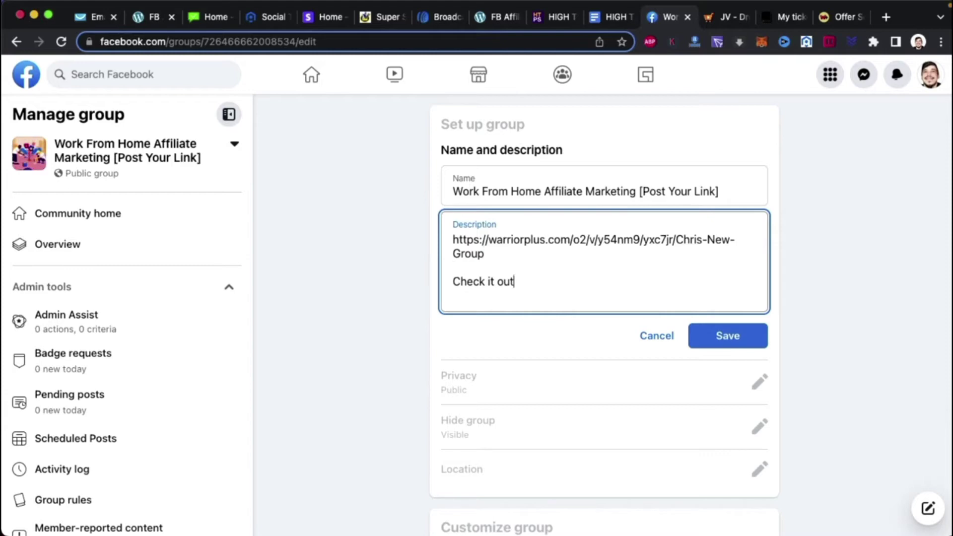
type(" :)")
left_click(731, 342)
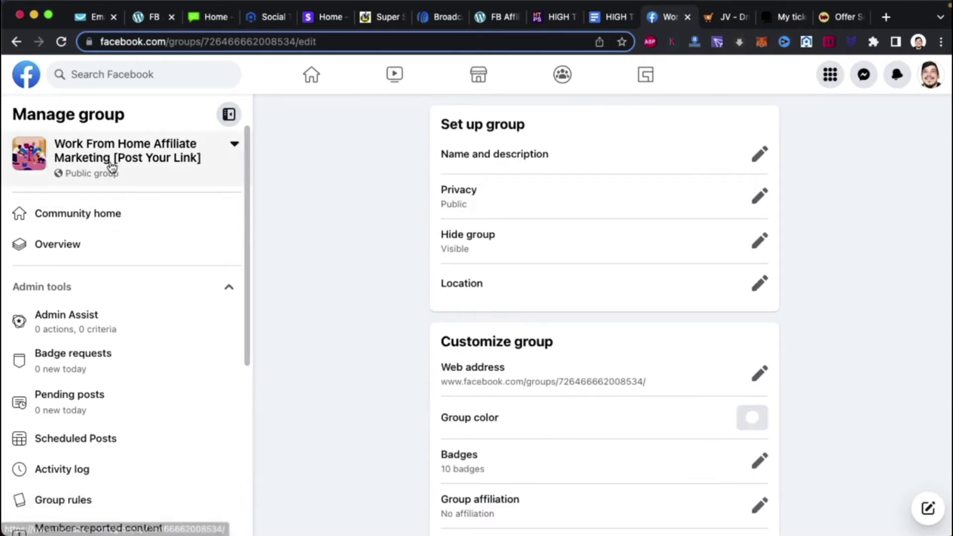
Return to Community home, reload, and scroll the feed to the description-update post.
left_click(81, 215)
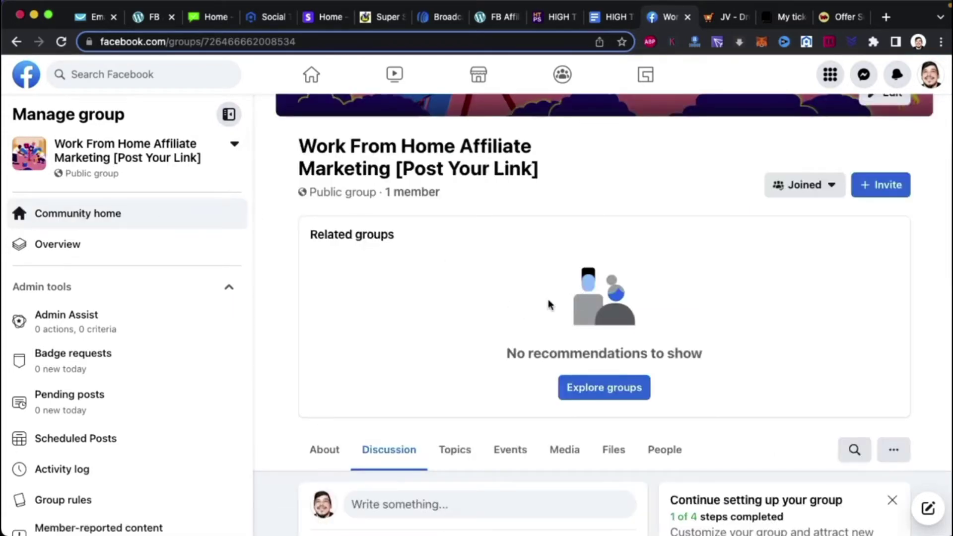
scroll(548, 299, "down", 10)
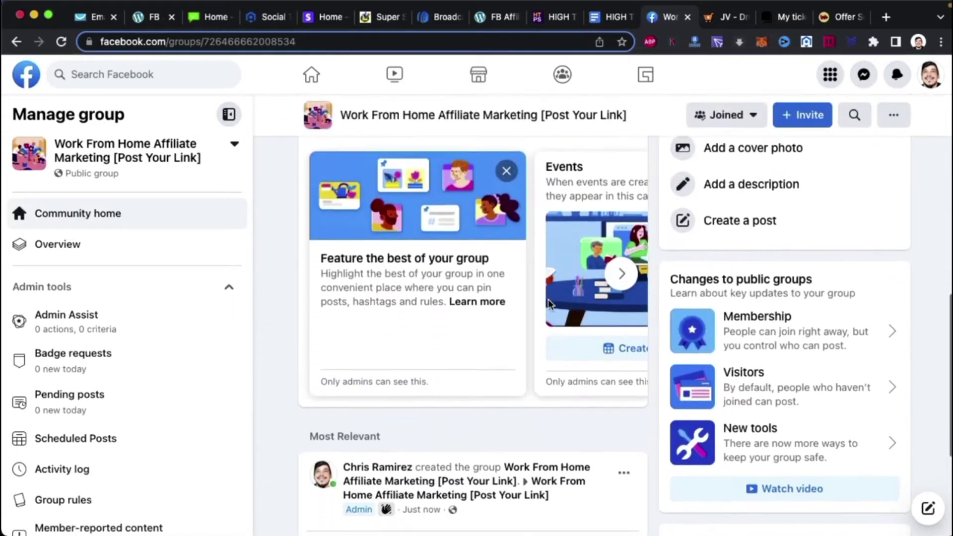
scroll(547, 298, "down", 3)
scroll(548, 301, "up", 10)
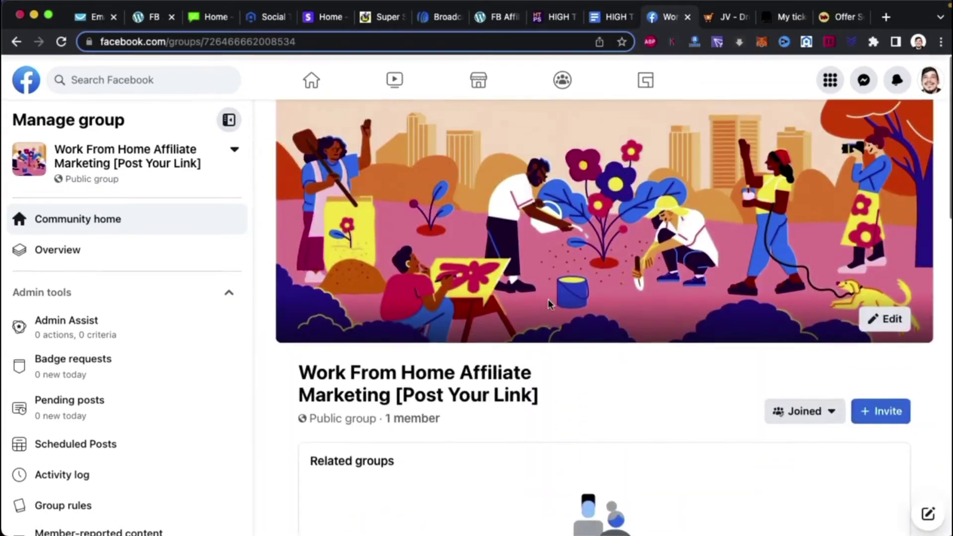
left_click(61, 42)
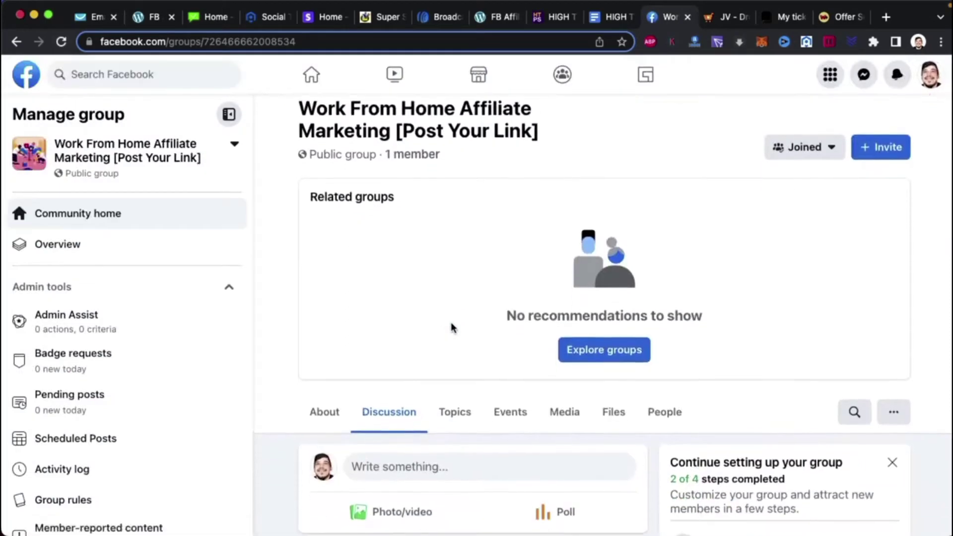
scroll(452, 327, "down", 10)
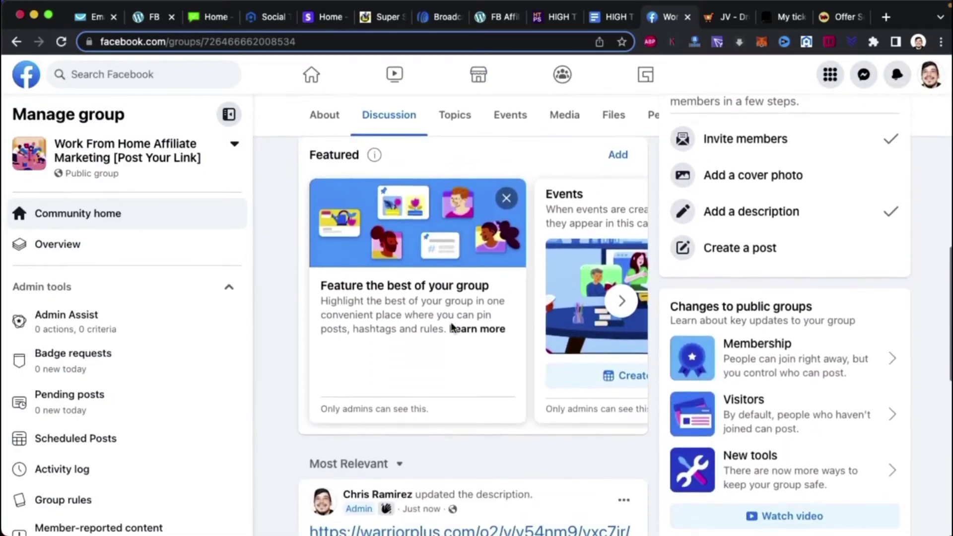
scroll(452, 327, "down", 2)
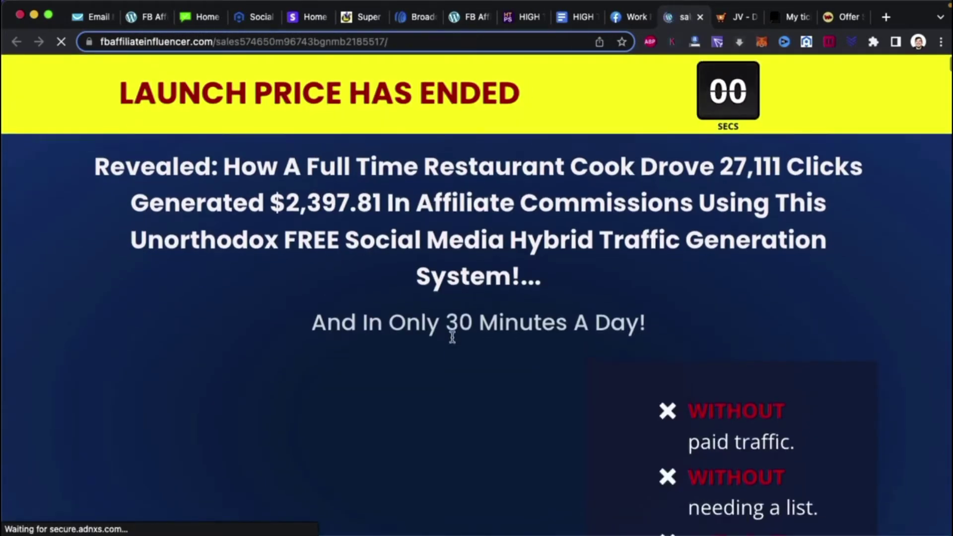
scroll(452, 336, "down", 10)
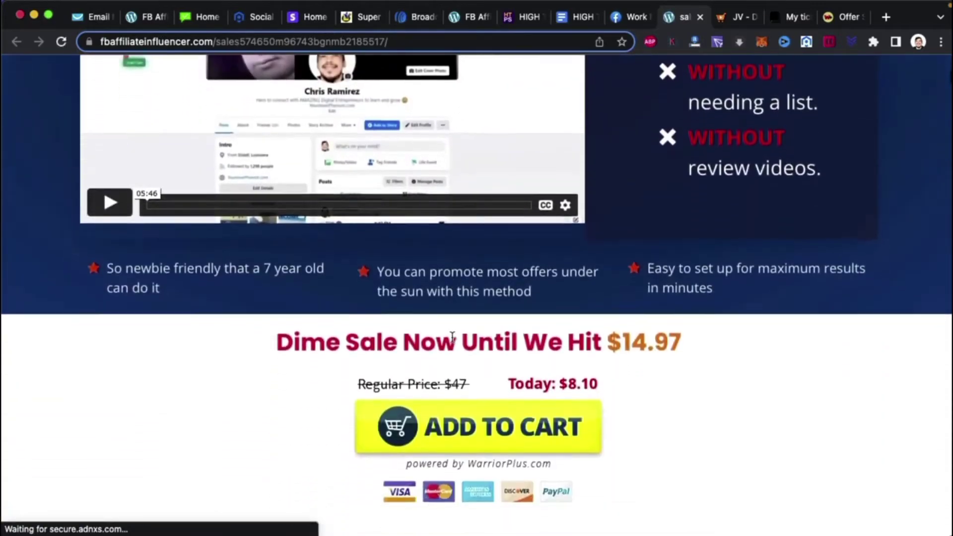
scroll(452, 336, "down", 12)
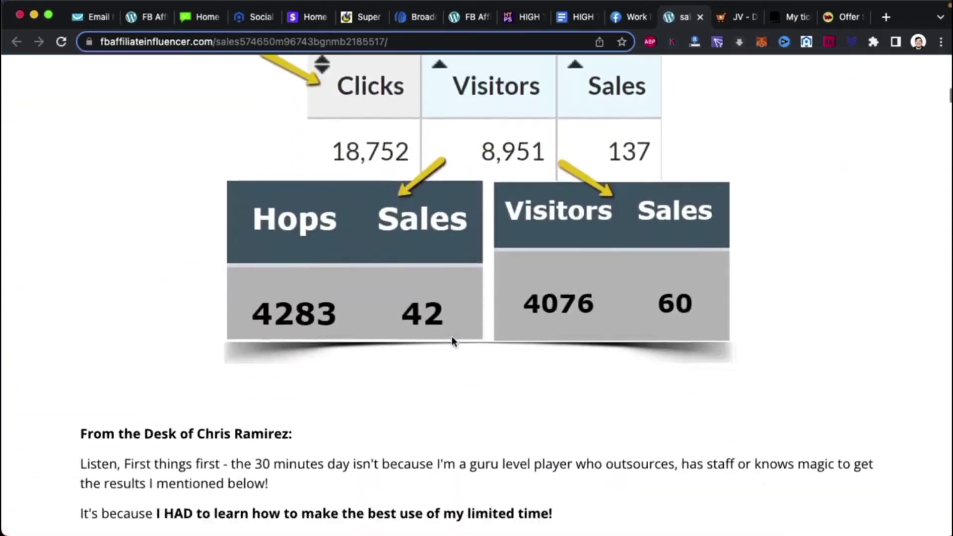
scroll(452, 341, "down", 12)
scroll(450, 333, "up", 1)
key("Home")
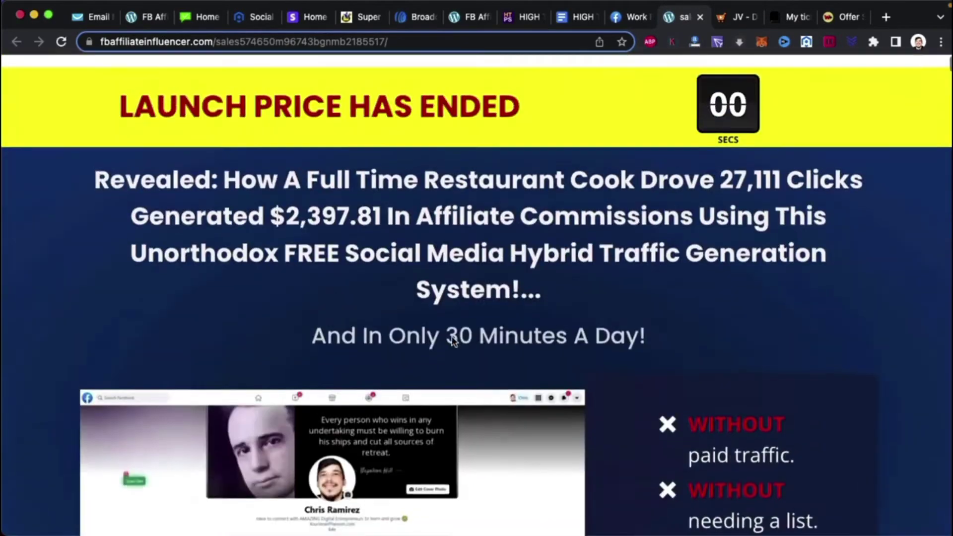
scroll(451, 336, "down", 1)
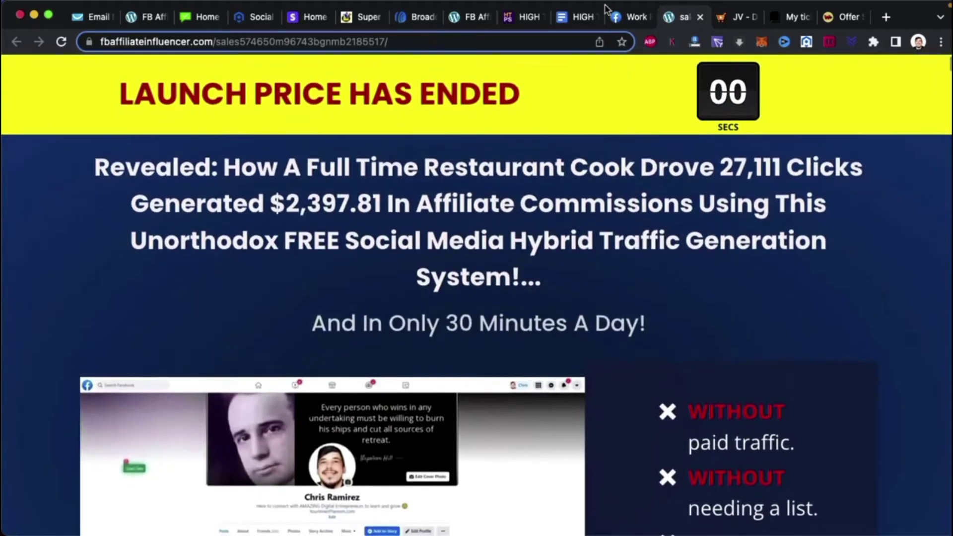
Close the sales page tab and give the description post a Love reaction.
left_click(700, 19)
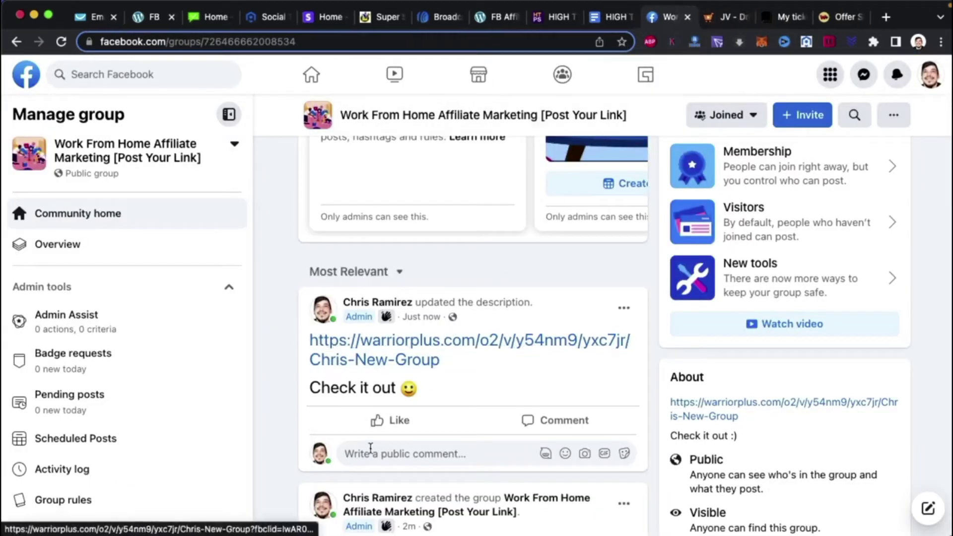
mouse_move(379, 421)
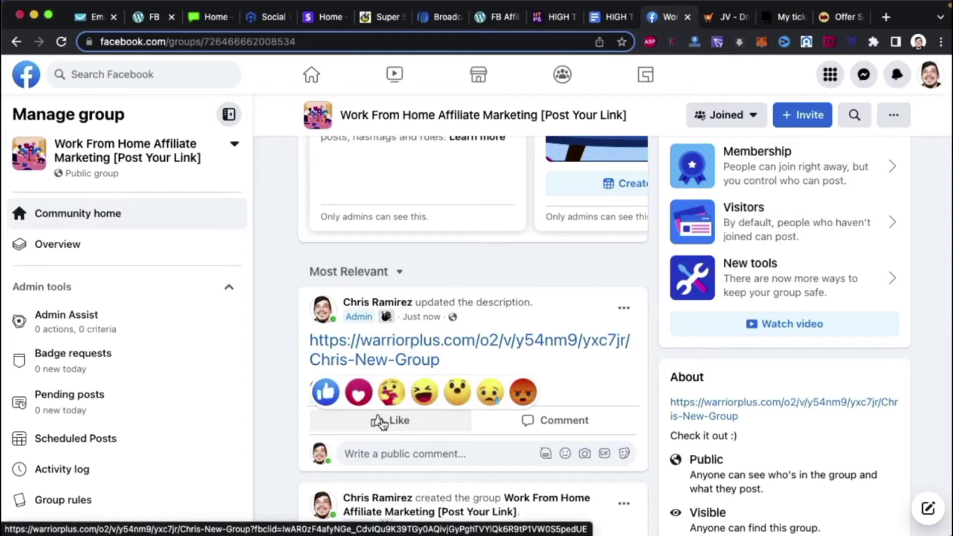
left_click(358, 391)
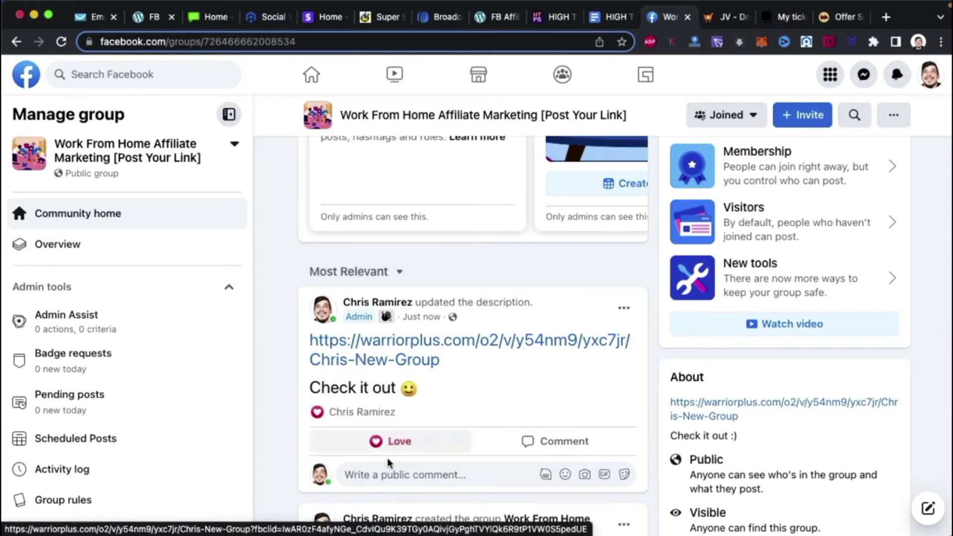
mouse_move(391, 449)
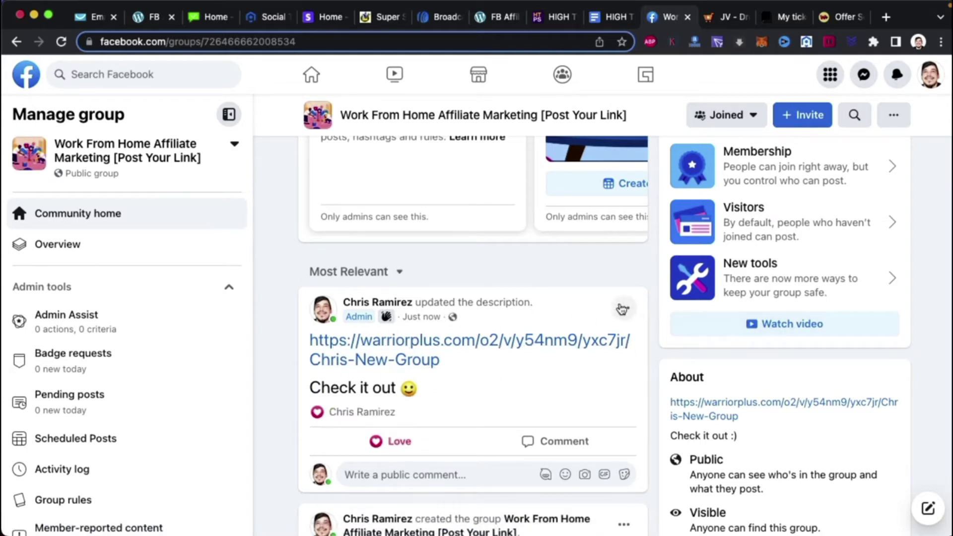
Pin the description post to Featured and check it appears in the Featured section.
left_click(622, 307)
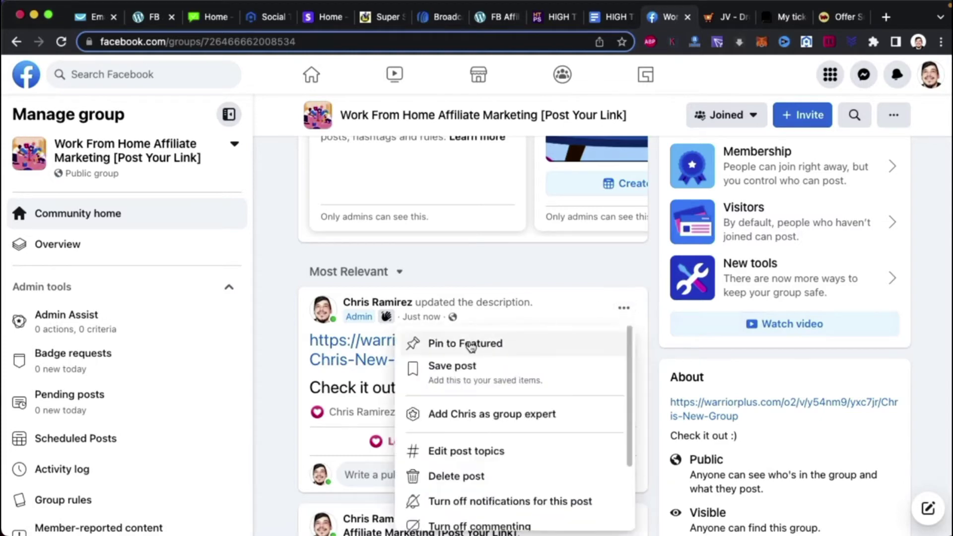
left_click(468, 348)
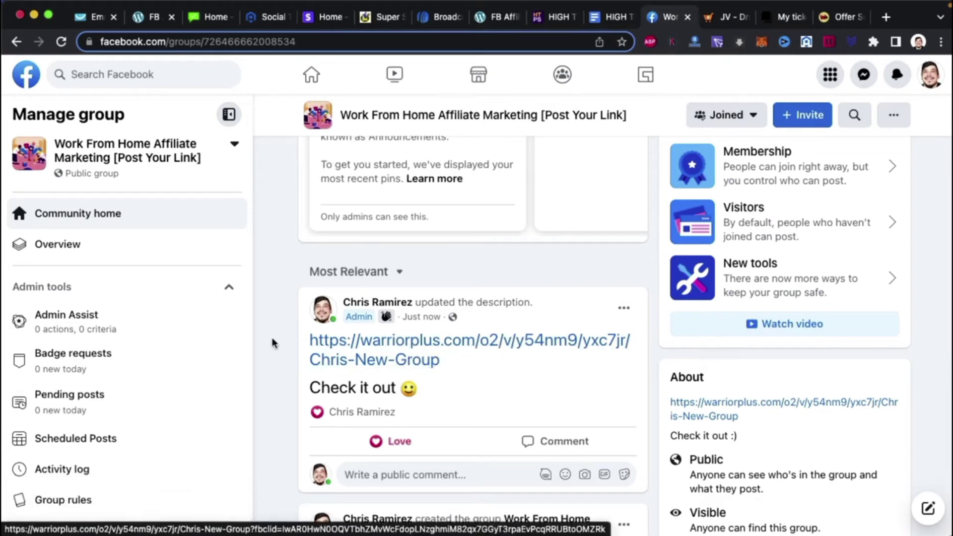
scroll(272, 343, "up", 6)
scroll(272, 342, "up", 3)
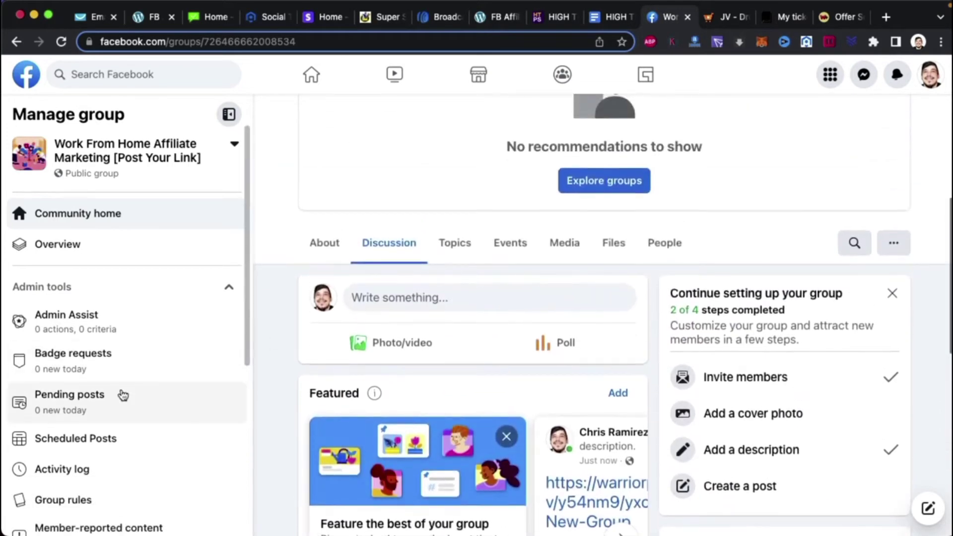
scroll(121, 395, "down", 5)
scroll(123, 395, "up", 5)
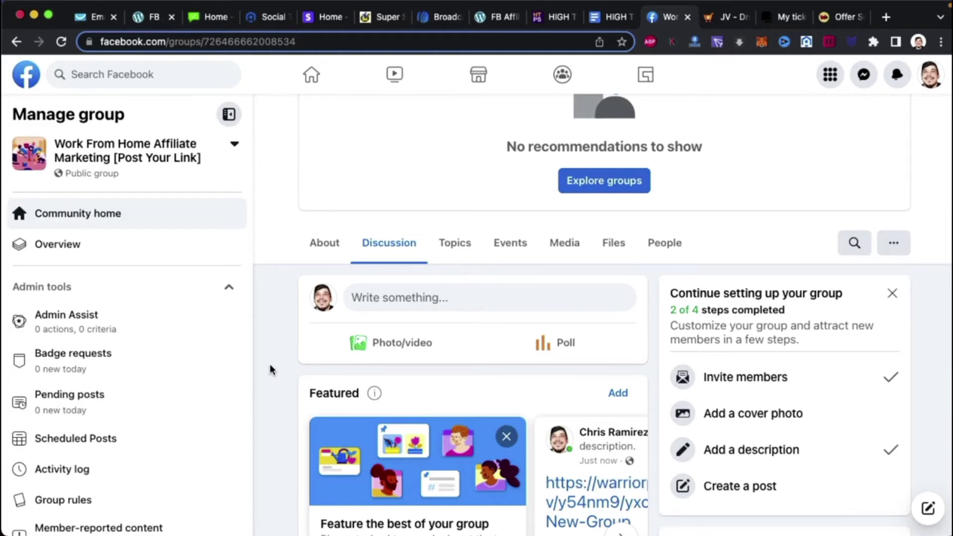
scroll(270, 370, "down", 7)
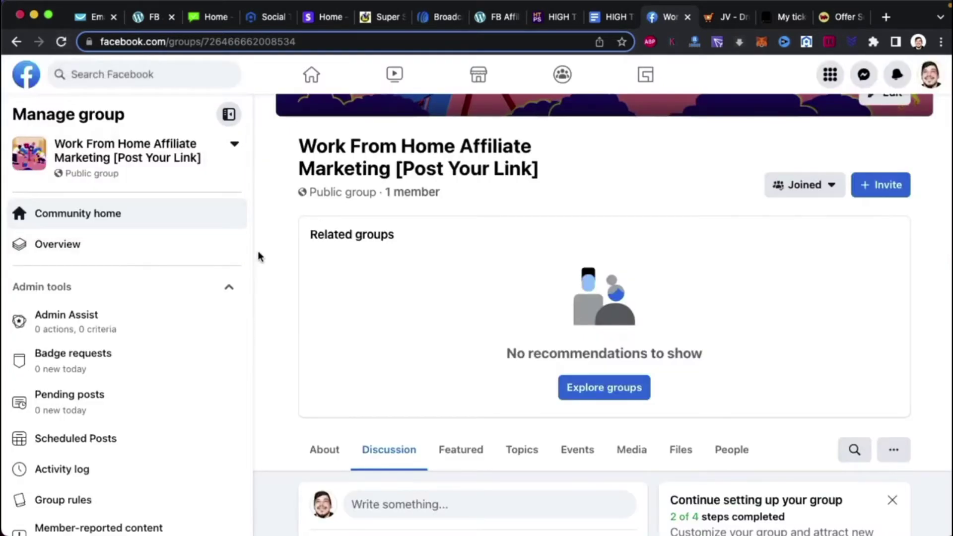
scroll(257, 251, "down", 8)
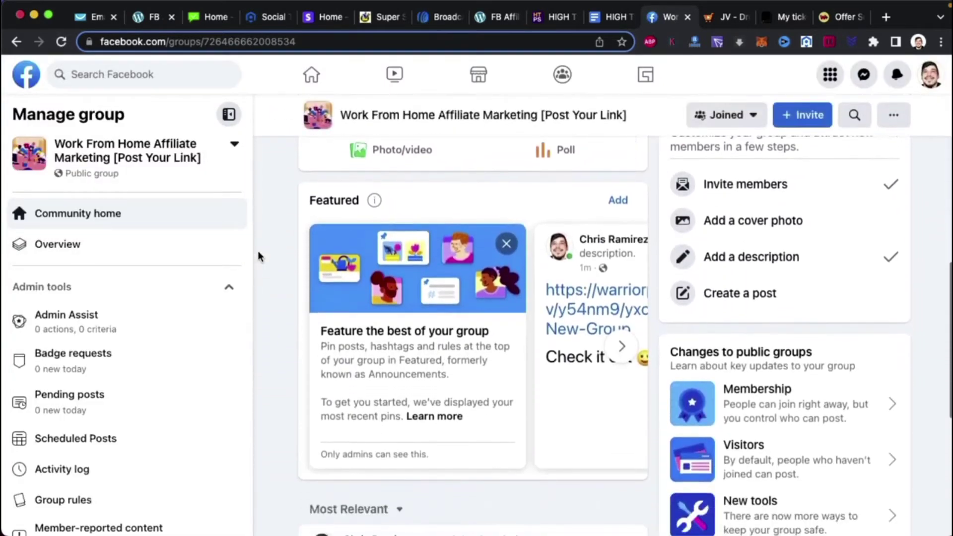
scroll(258, 251, "down", 5)
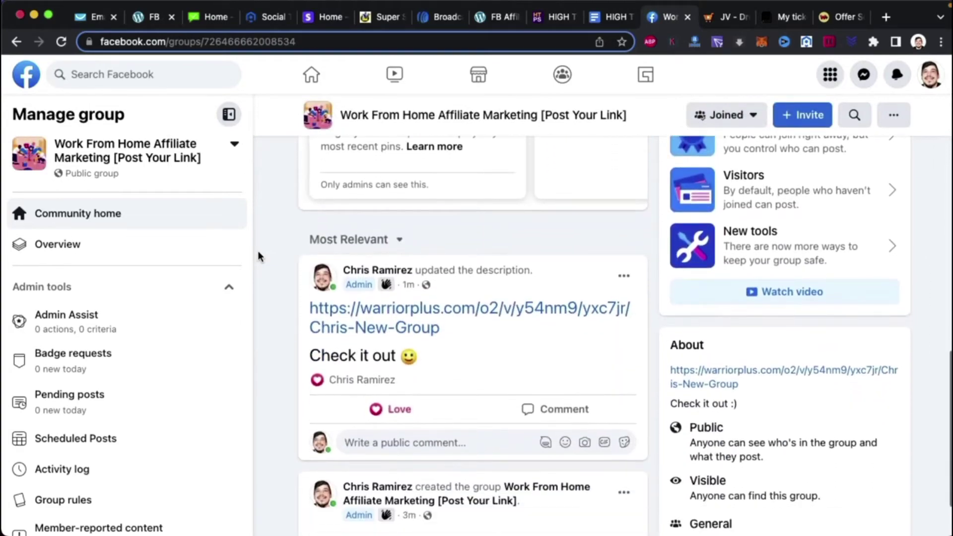
scroll(281, 346, "up", 3)
scroll(281, 346, "up", 7)
scroll(282, 341, "down", 4)
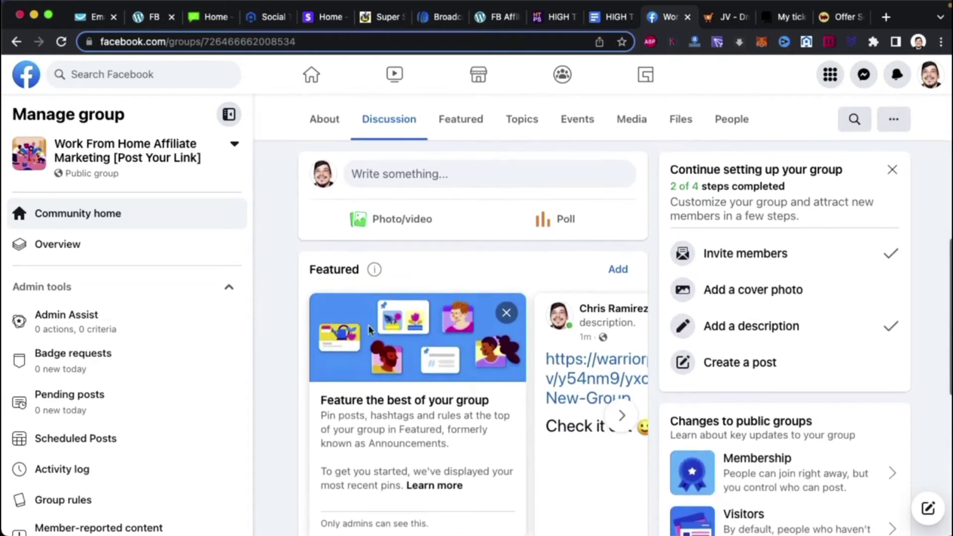
left_click(506, 313)
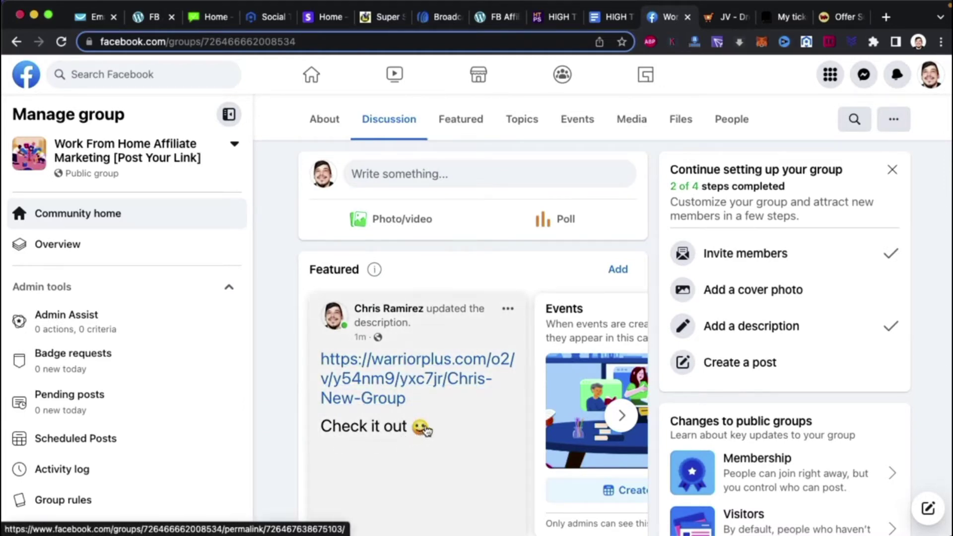
scroll(527, 303, "down", 5)
scroll(527, 306, "down", 3)
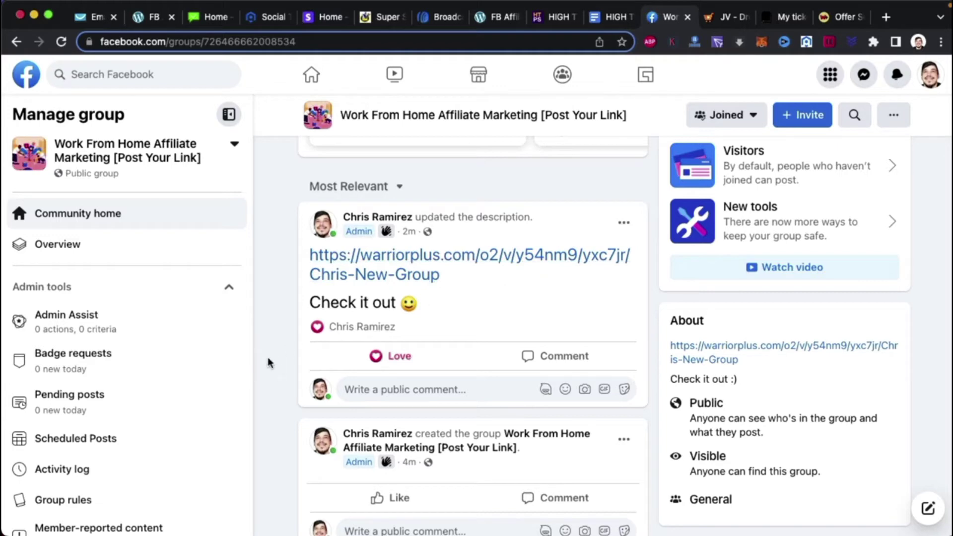
scroll(267, 362, "down", 1)
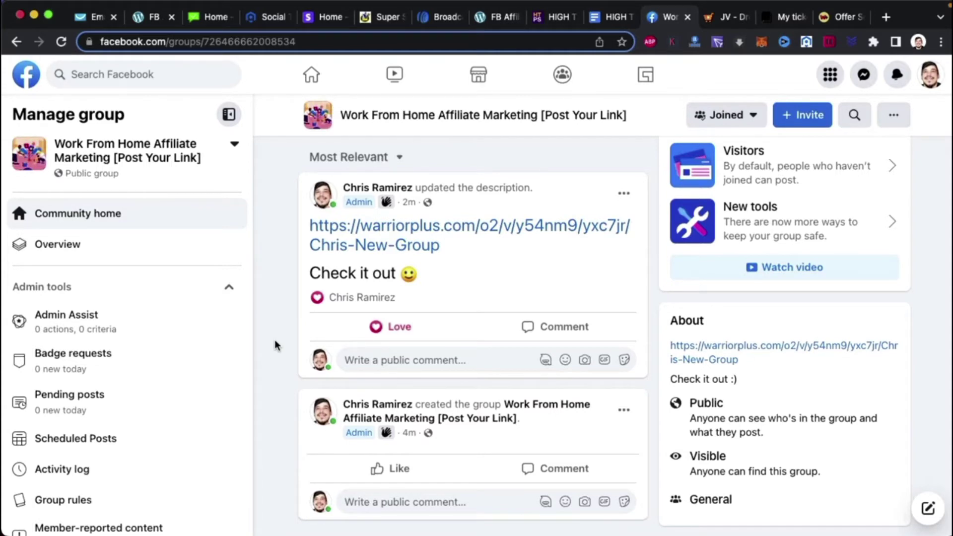
scroll(148, 344, "down", 5)
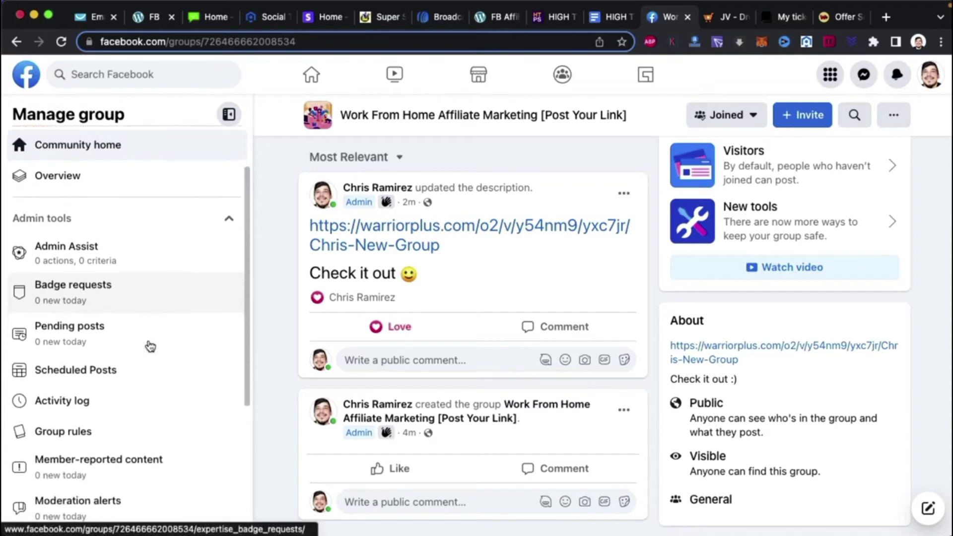
scroll(147, 344, "down", 1)
scroll(149, 345, "up", 3)
scroll(150, 346, "up", 1)
scroll(150, 346, "down", 2)
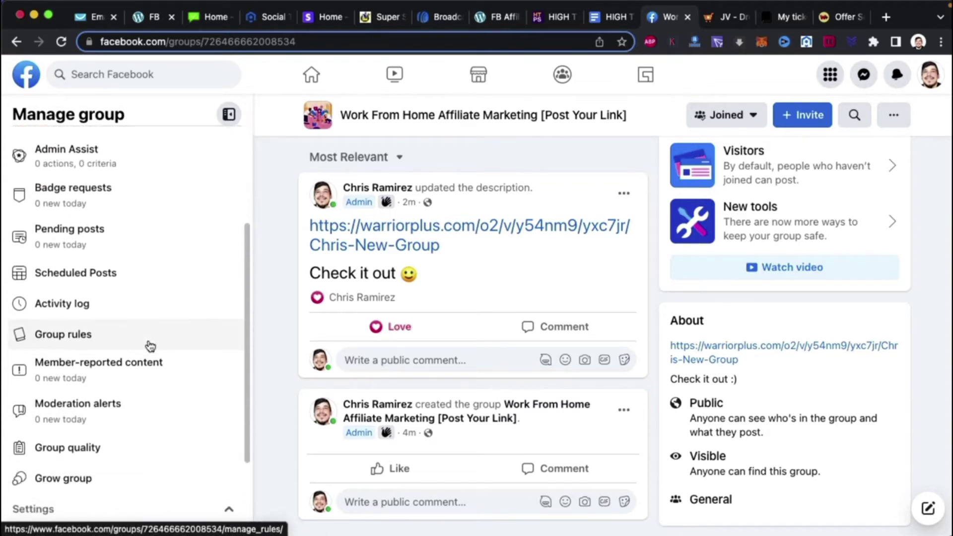
scroll(151, 346, "down", 1)
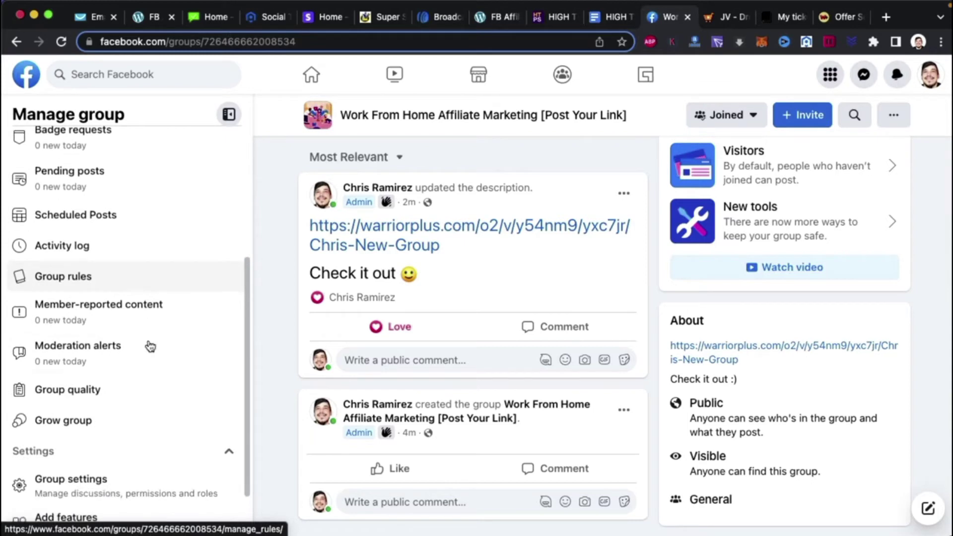
left_click(45, 422)
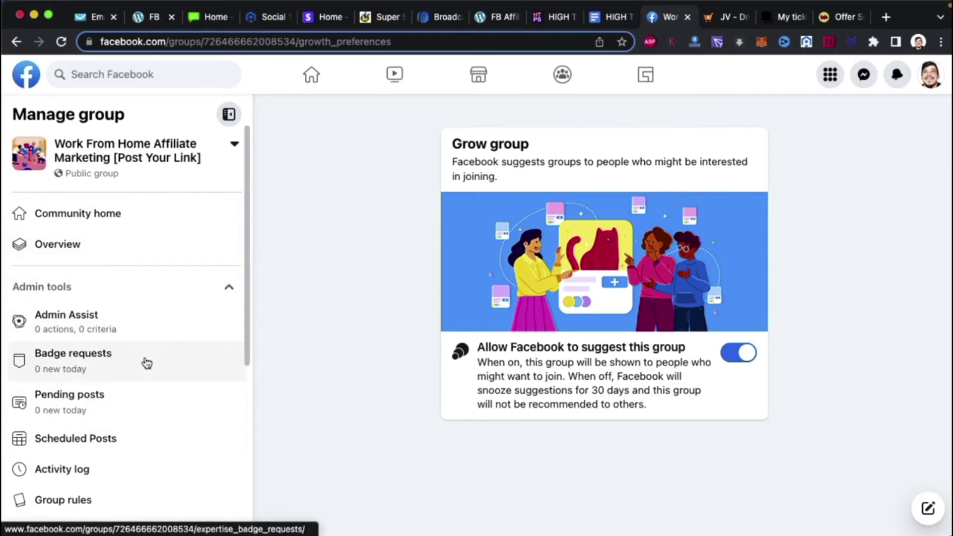
scroll(145, 362, "down", 4)
scroll(146, 364, "down", 2)
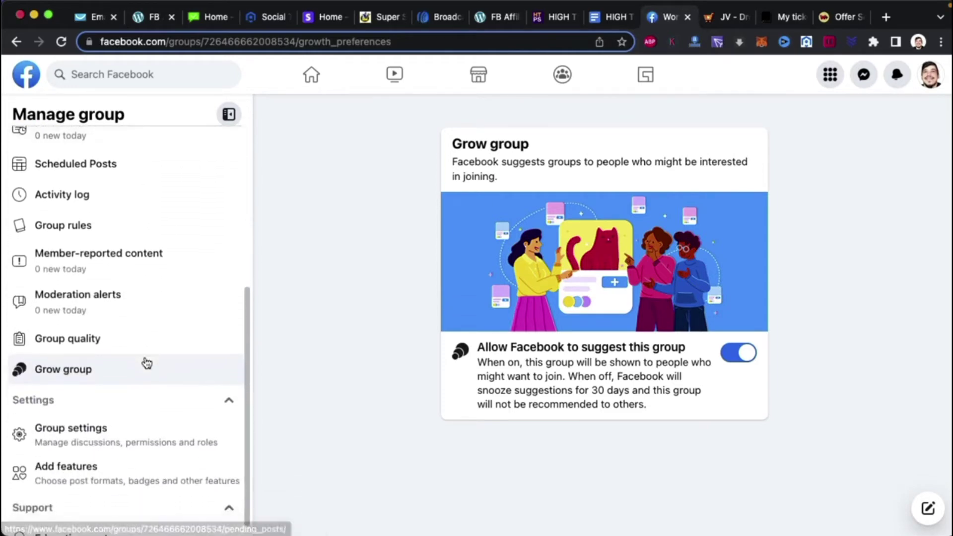
scroll(146, 364, "up", 2)
scroll(146, 363, "up", 3)
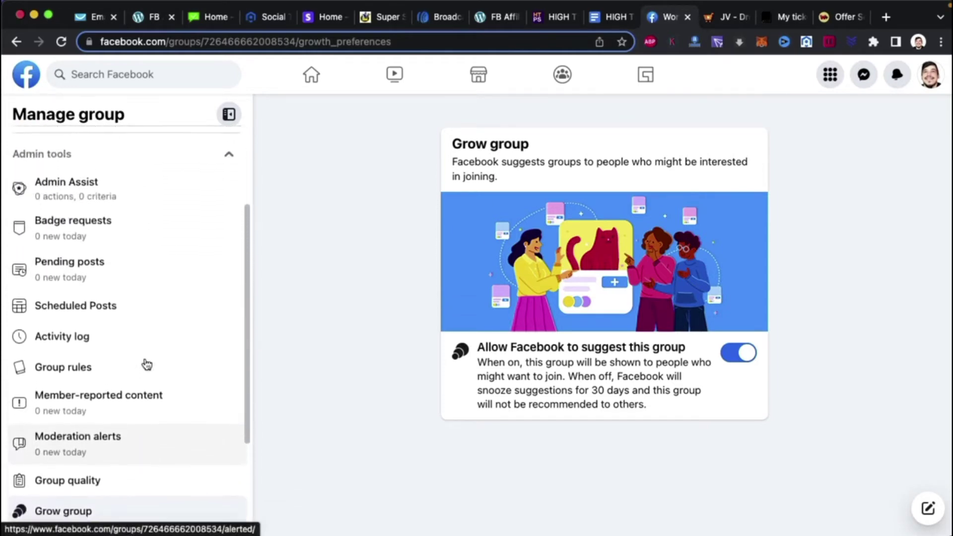
scroll(146, 364, "up", 1)
scroll(147, 364, "down", 2)
scroll(147, 363, "up", 1)
scroll(146, 363, "up", 1)
scroll(146, 363, "down", 2)
scroll(147, 363, "up", 3)
scroll(146, 364, "up", 2)
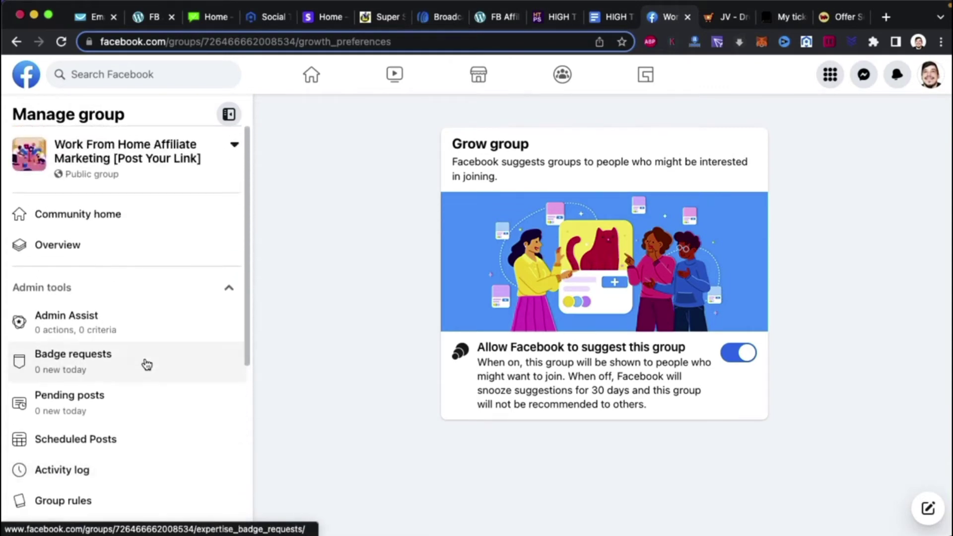
scroll(104, 313, "down", 5)
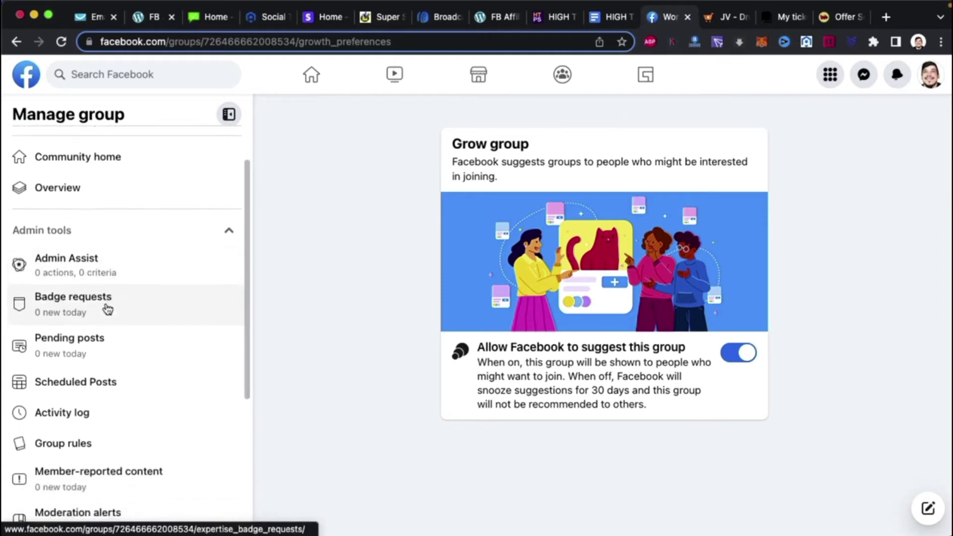
scroll(107, 308, "down", 1)
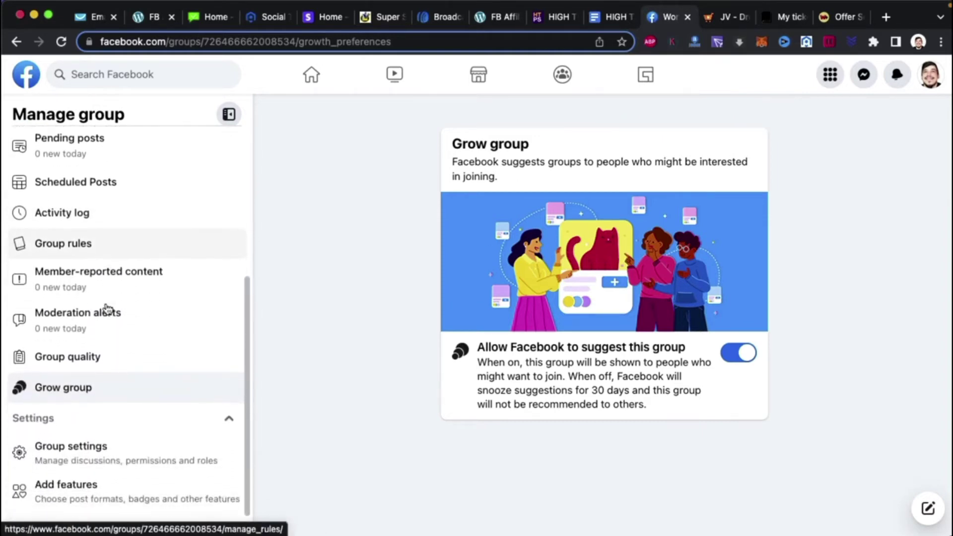
scroll(107, 307, "down", 1)
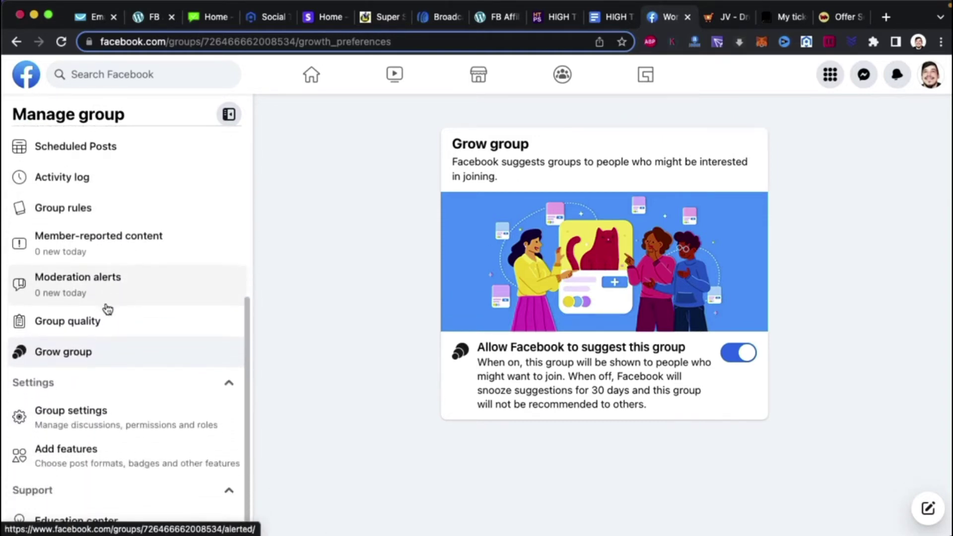
Open Group settings and review participant and post approval (both off) and profile-only participation.
left_click(86, 421)
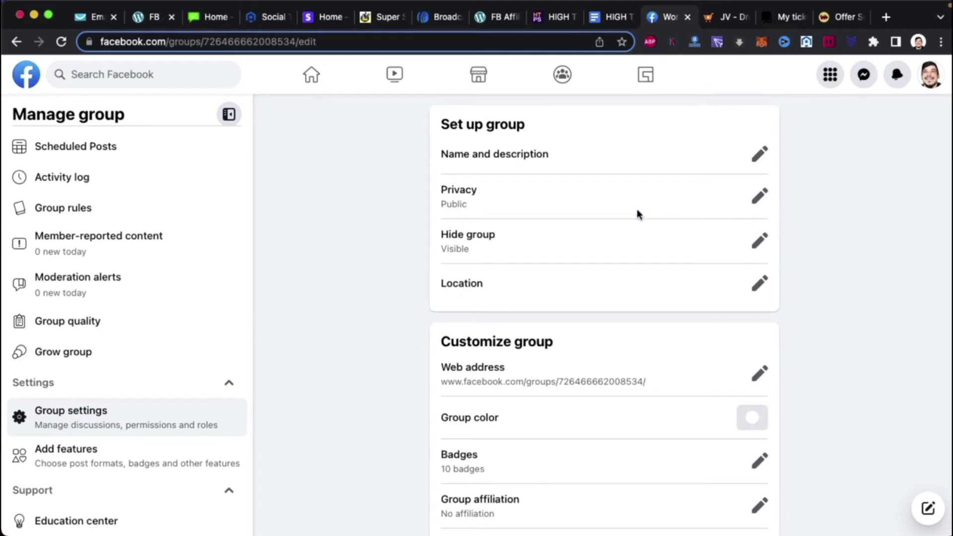
scroll(826, 276, "down", 3)
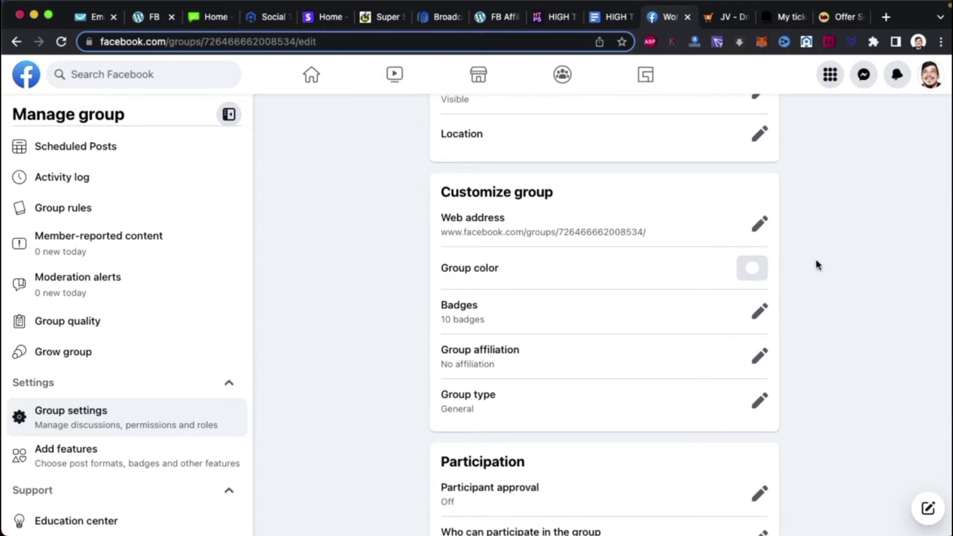
scroll(817, 265, "down", 2)
scroll(816, 263, "down", 3)
scroll(817, 264, "down", 1)
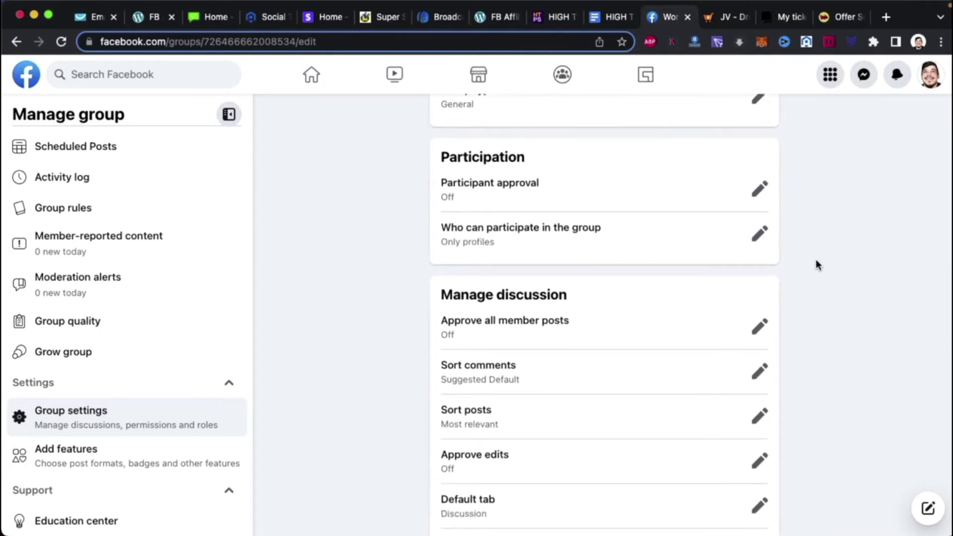
scroll(815, 261, "up", 6)
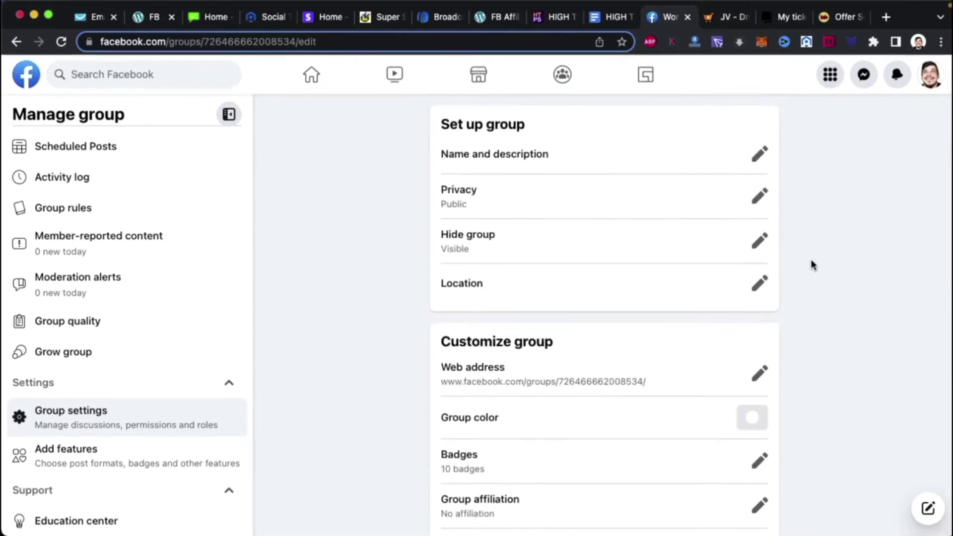
scroll(812, 265, "down", 3)
scroll(810, 259, "down", 3)
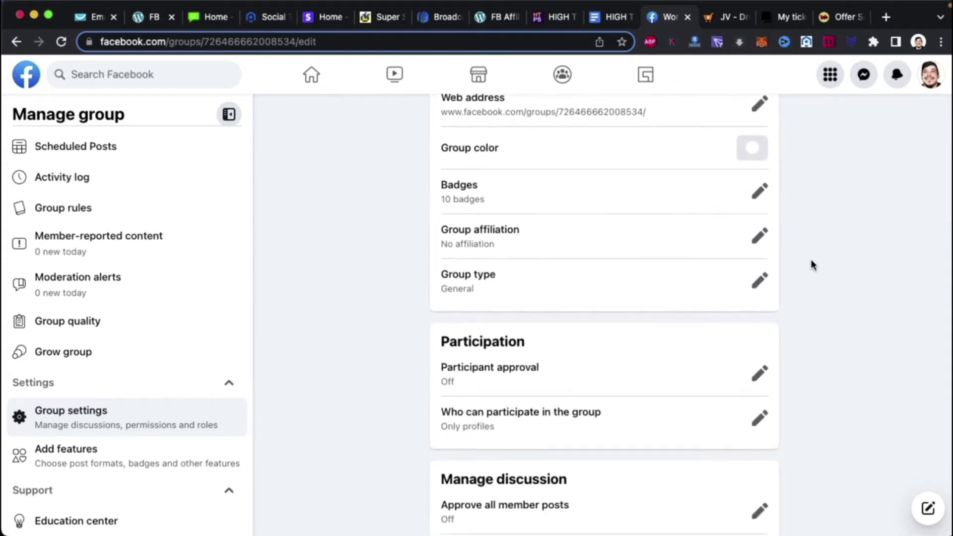
scroll(812, 263, "down", 2)
scroll(811, 263, "down", 3)
scroll(811, 262, "down", 3)
scroll(810, 263, "down", 2)
scroll(810, 263, "up", 1)
scroll(810, 260, "up", 4)
scroll(810, 259, "up", 3)
scroll(810, 259, "down", 1)
scroll(811, 259, "up", 3)
scroll(810, 259, "down", 3)
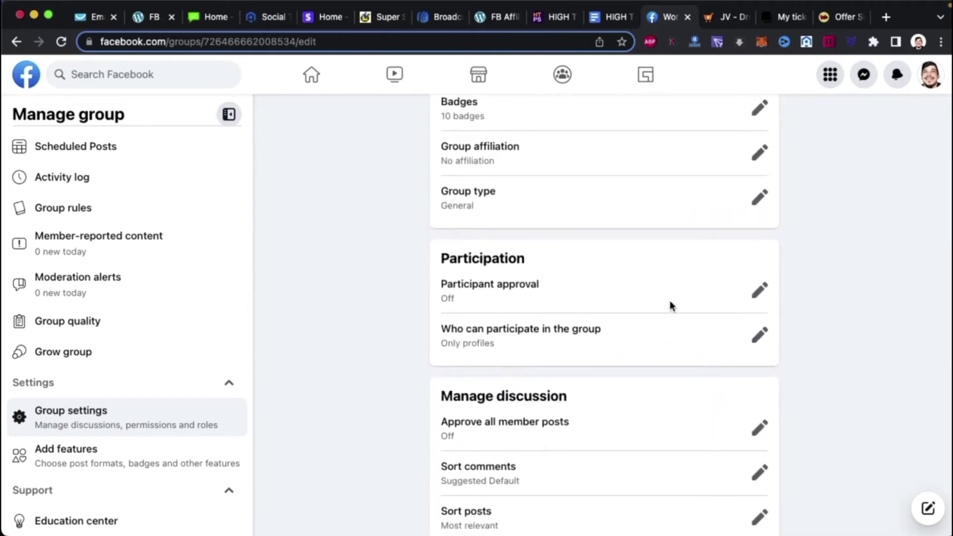
Switch Participant approval to On and save the setting.
left_click(759, 291)
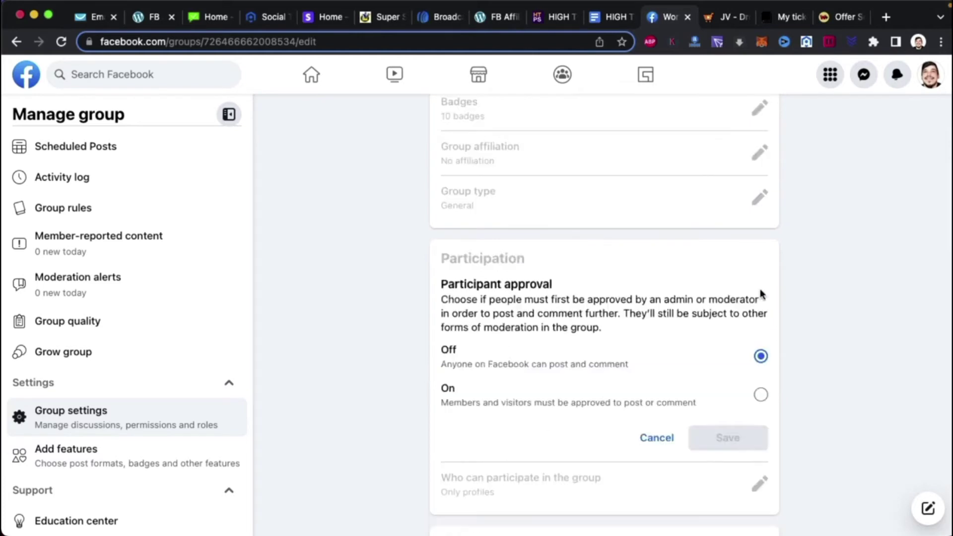
left_click(508, 400)
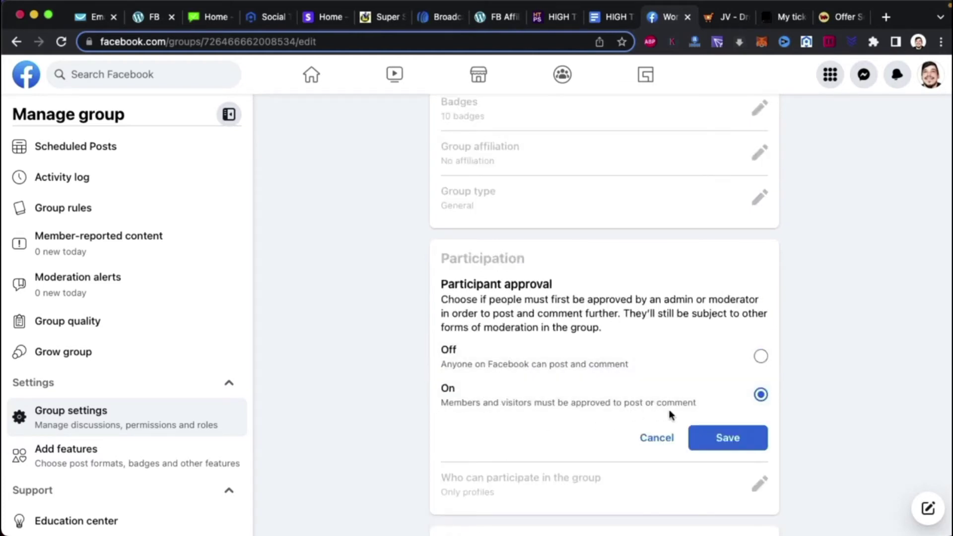
left_click(724, 438)
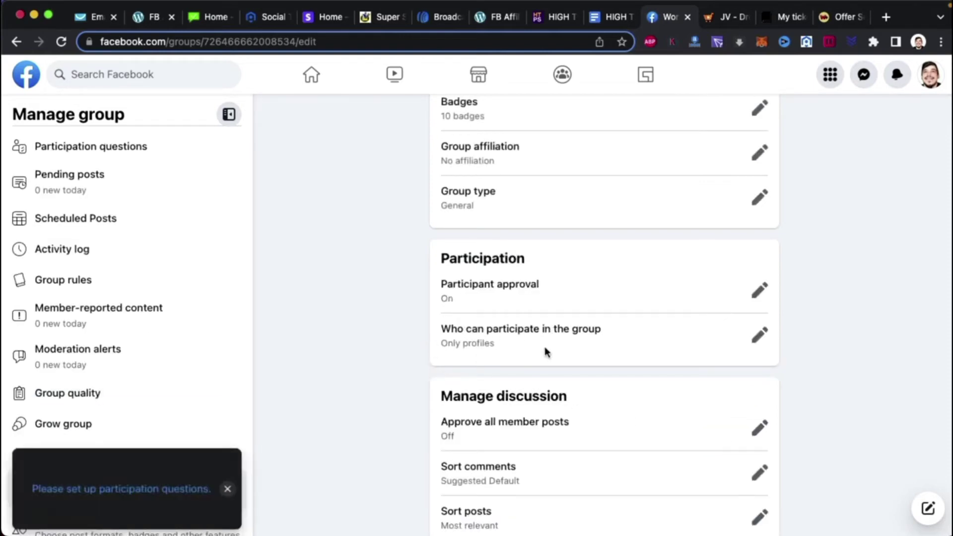
scroll(543, 351, "down", 2)
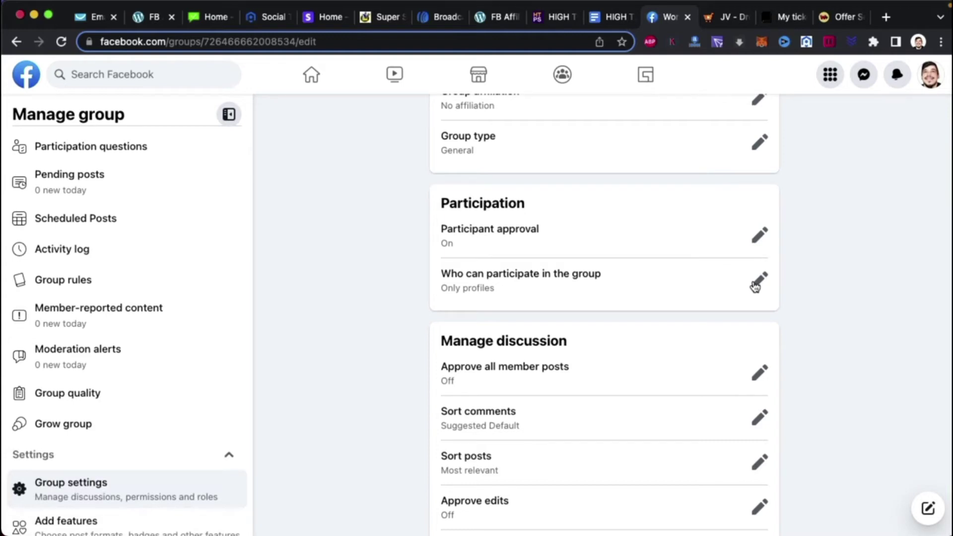
left_click(755, 287)
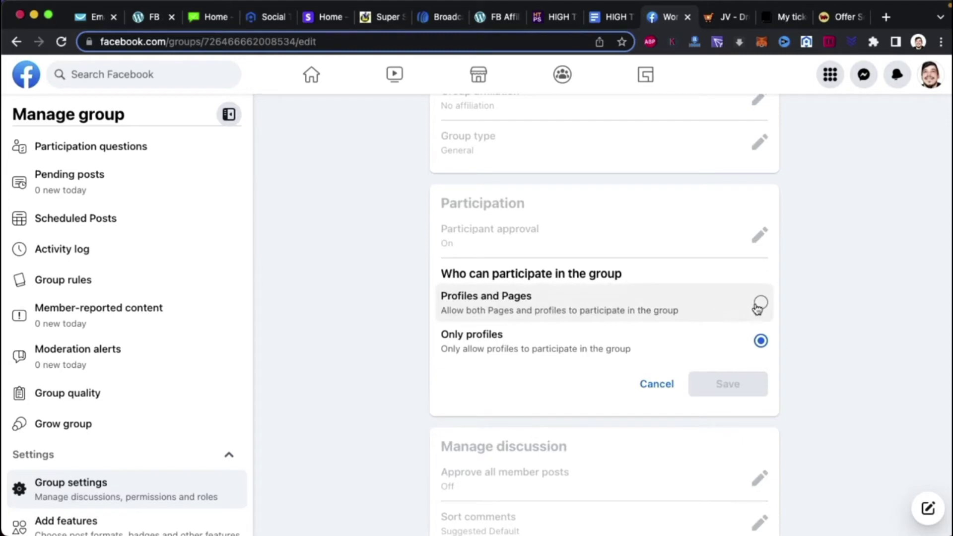
left_click(759, 304)
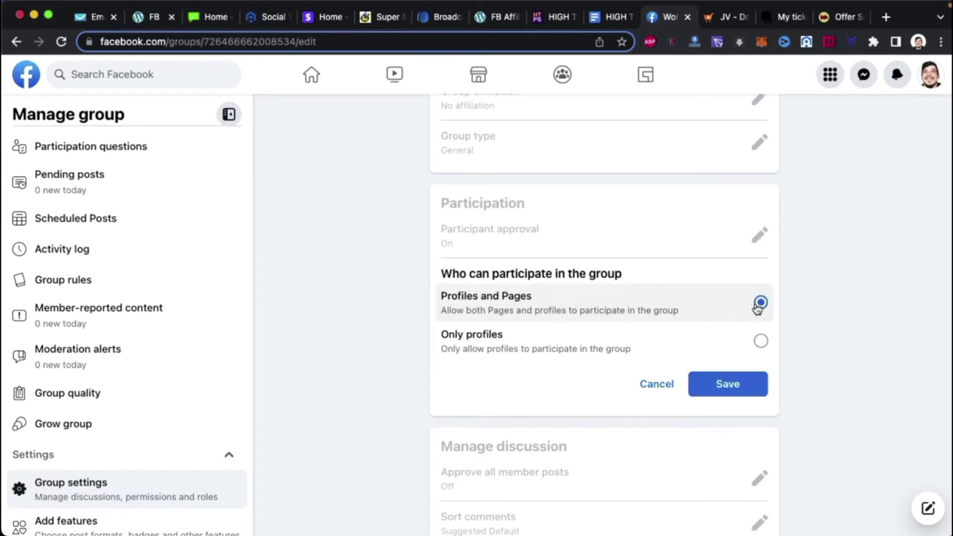
left_click(759, 342)
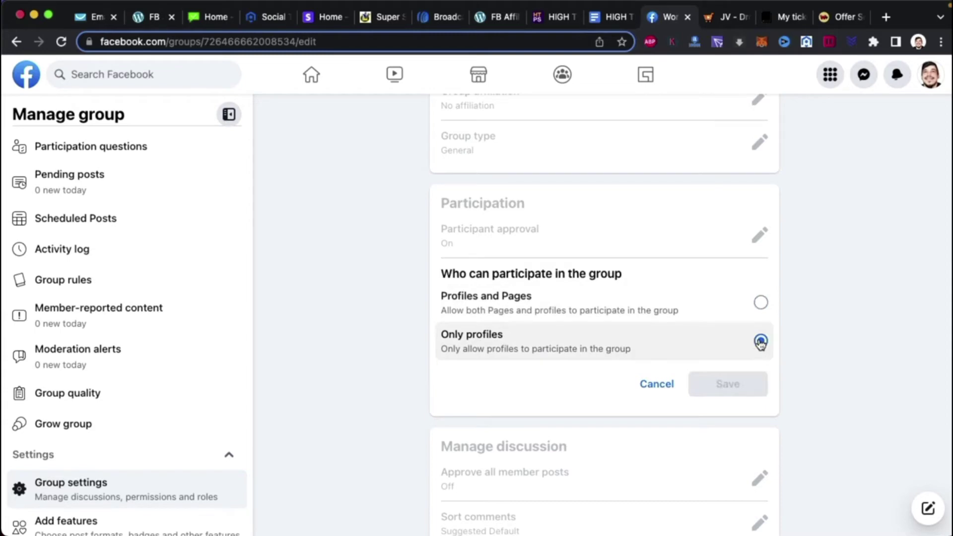
left_click(656, 385)
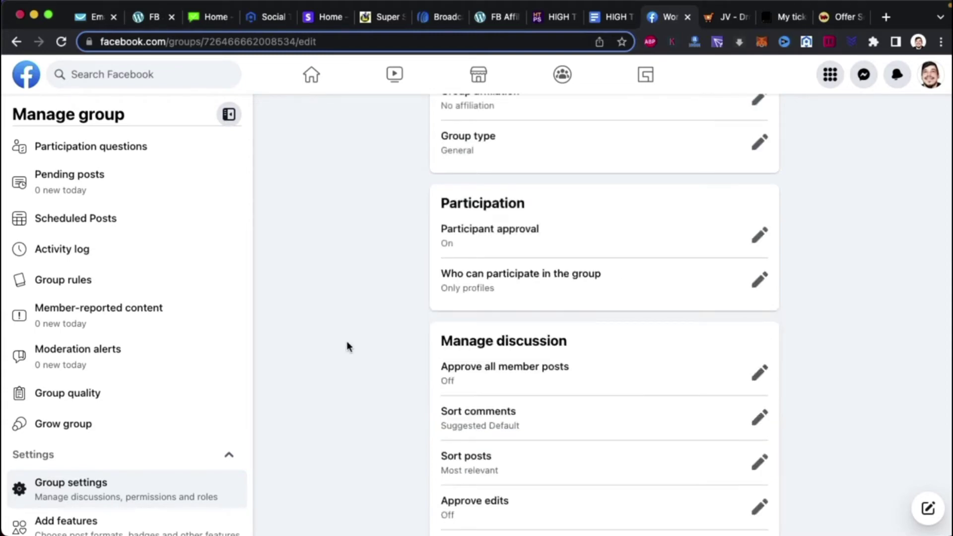
scroll(346, 342, "down", 5)
scroll(347, 343, "down", 4)
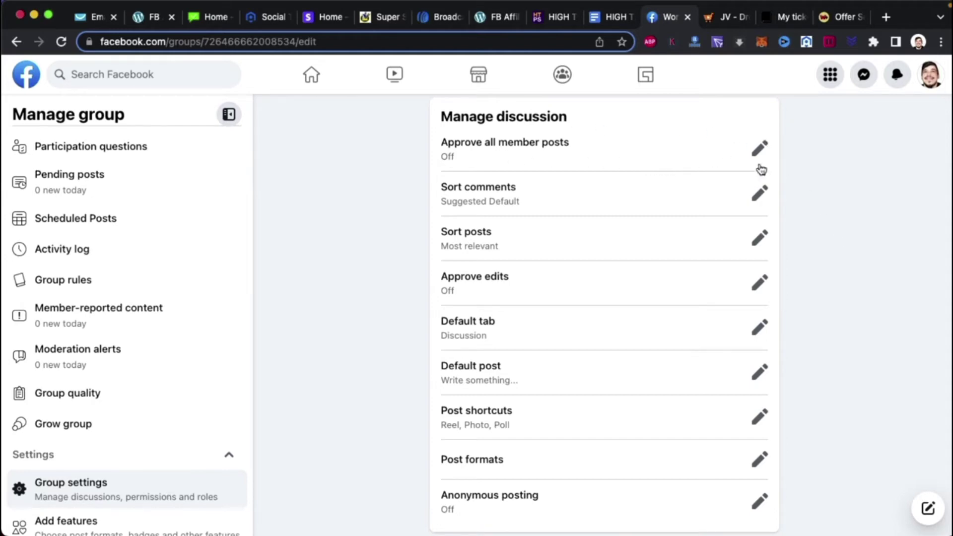
Check the Approve all member posts setting, leave it off, and scroll through the group settings.
left_click(759, 150)
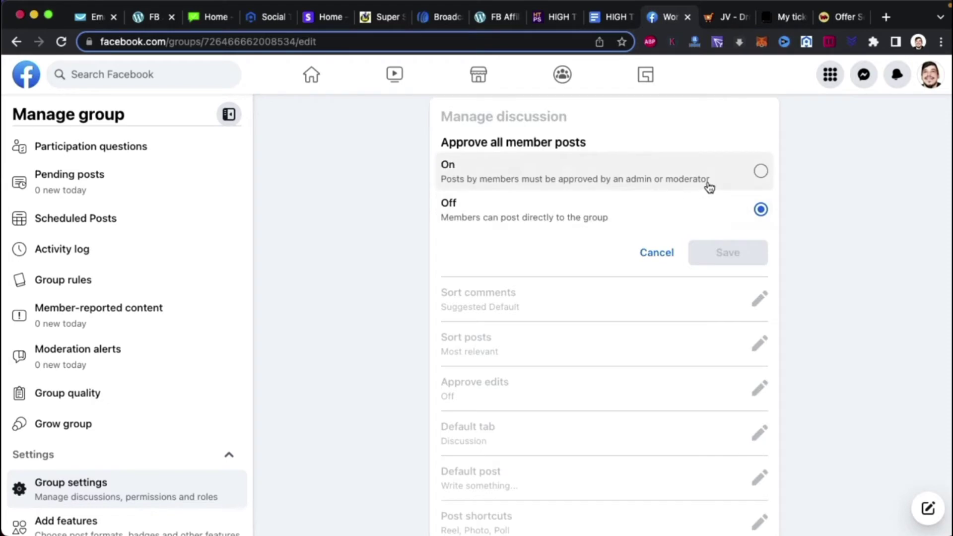
left_click(661, 251)
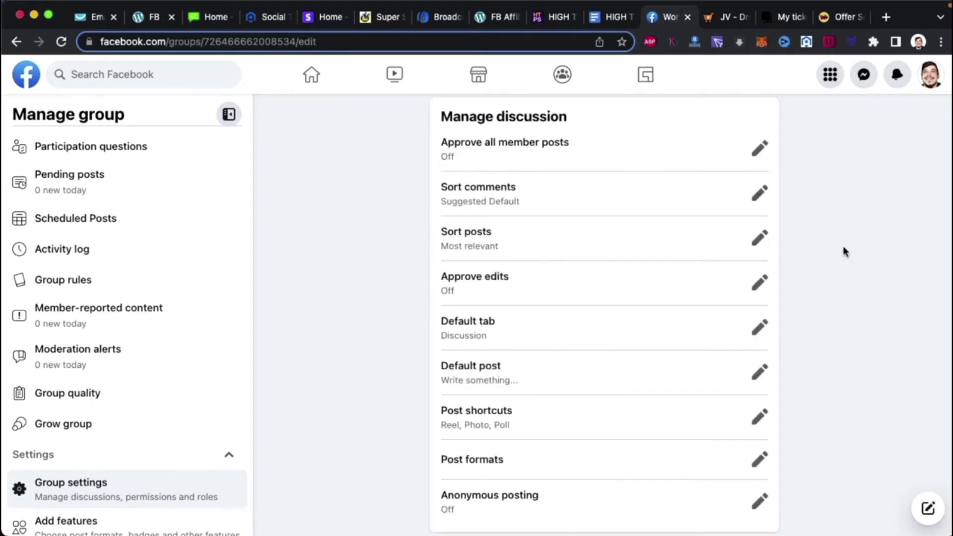
scroll(844, 251, "down", 4)
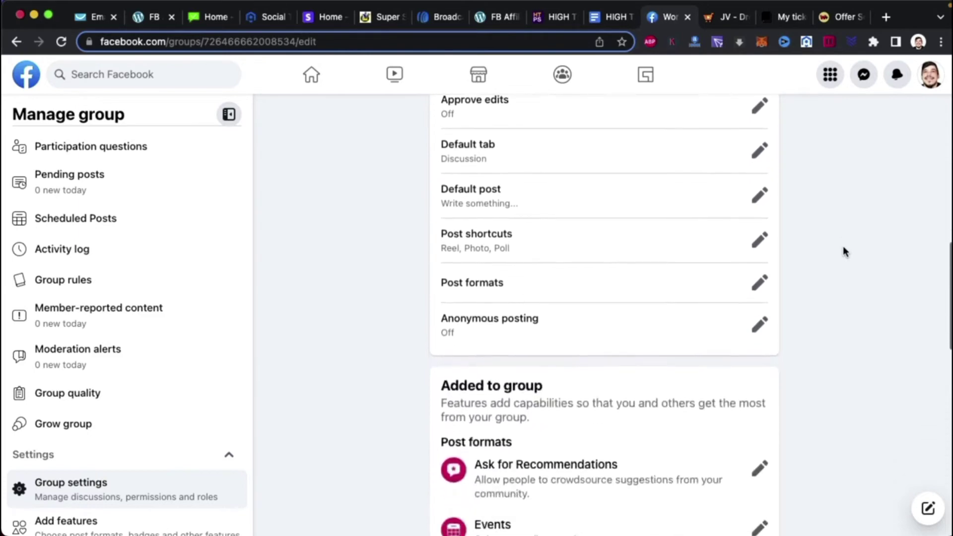
scroll(843, 251, "down", 6)
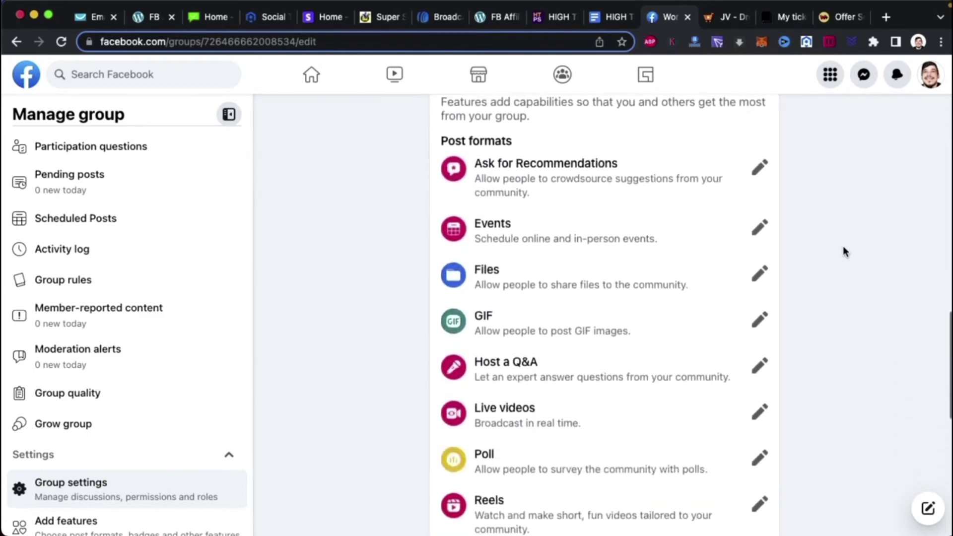
scroll(842, 246, "down", 5)
scroll(842, 245, "up", 3)
scroll(842, 248, "up", 10)
scroll(842, 248, "down", 2)
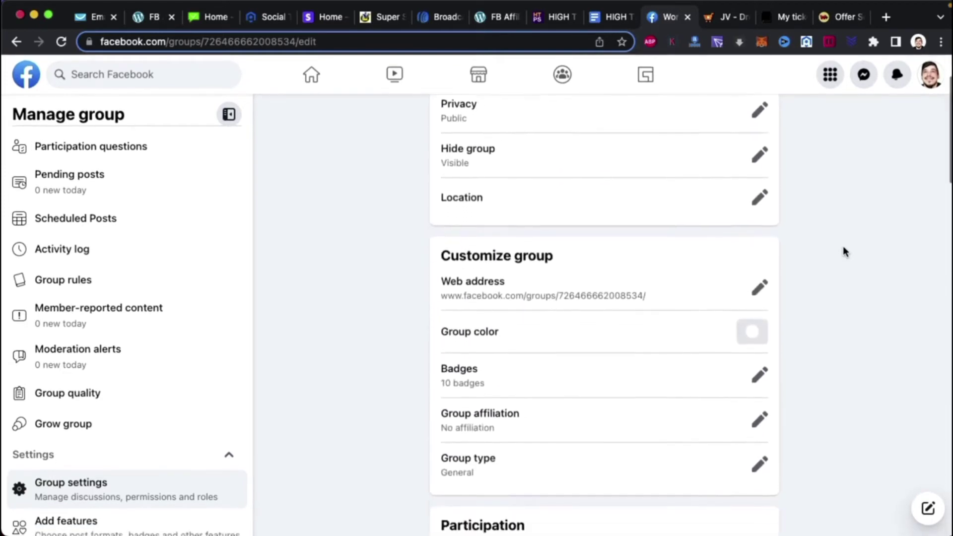
scroll(842, 245, "down", 3)
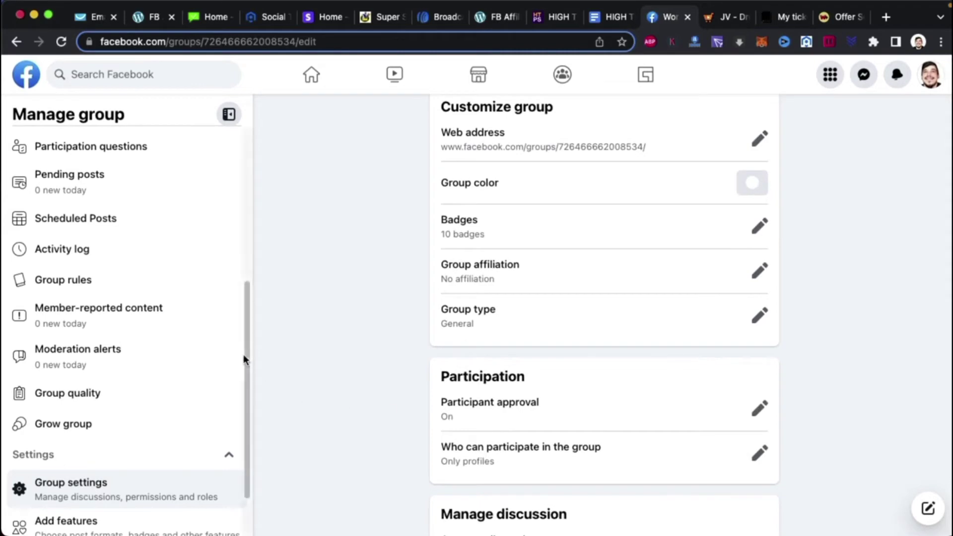
scroll(127, 319, "up", 3)
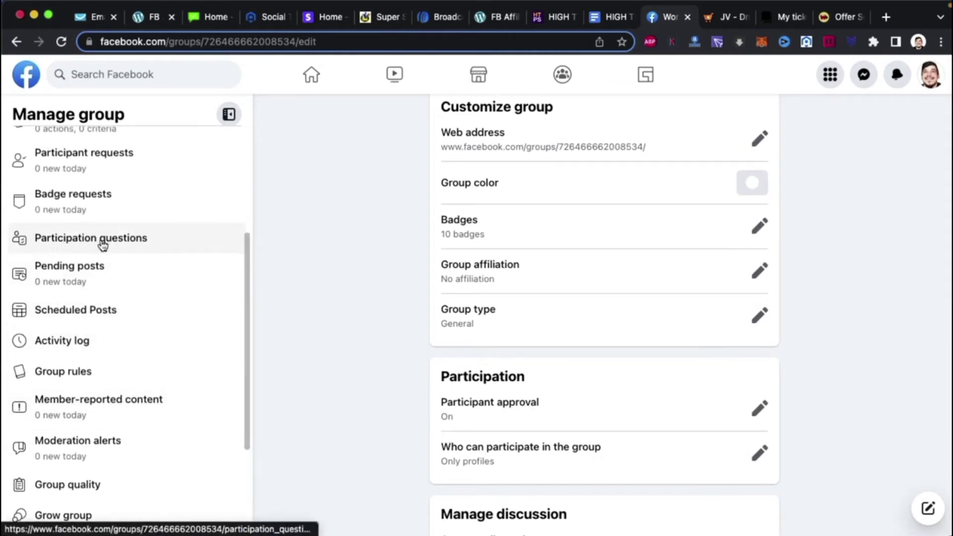
scroll(107, 242, "up", 2)
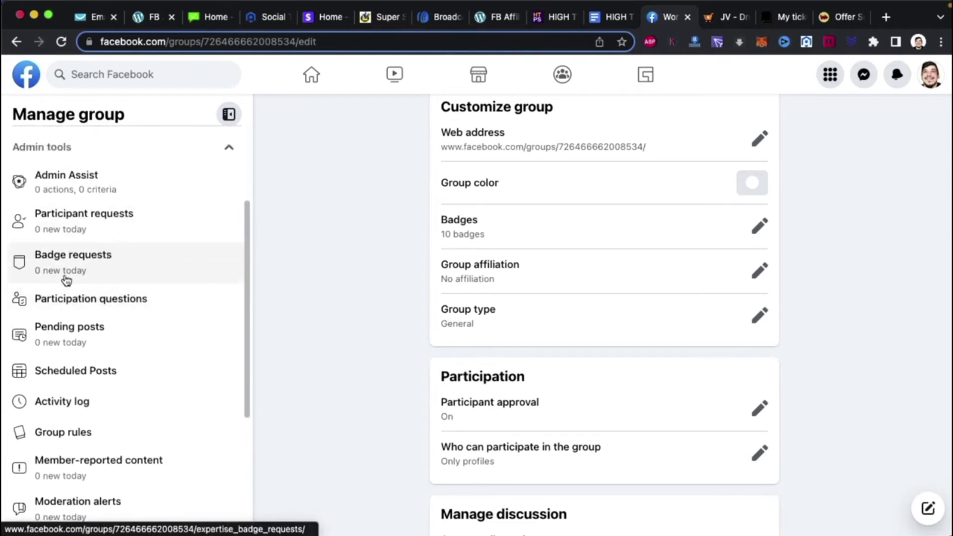
Add the written-answer participation question 'How did you find this group?'.
left_click(58, 306)
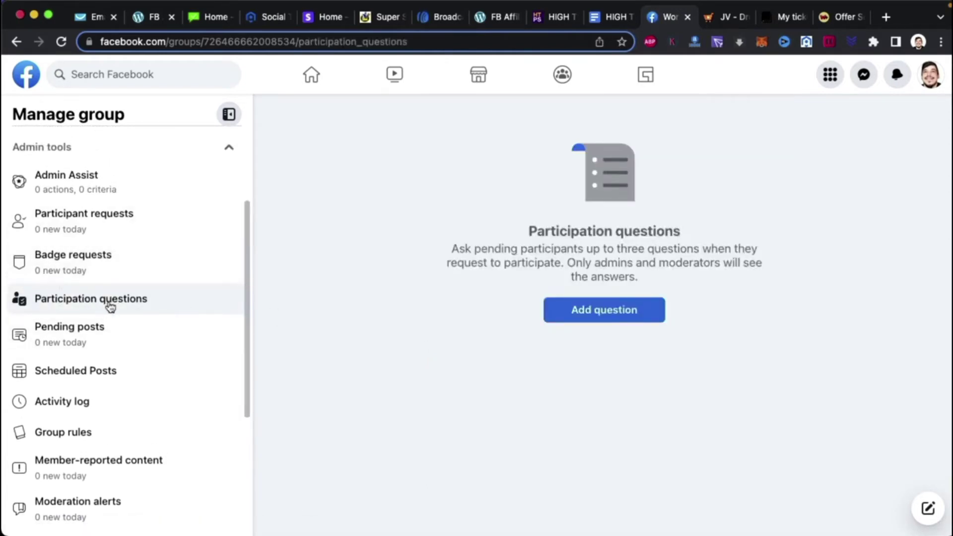
left_click(613, 308)
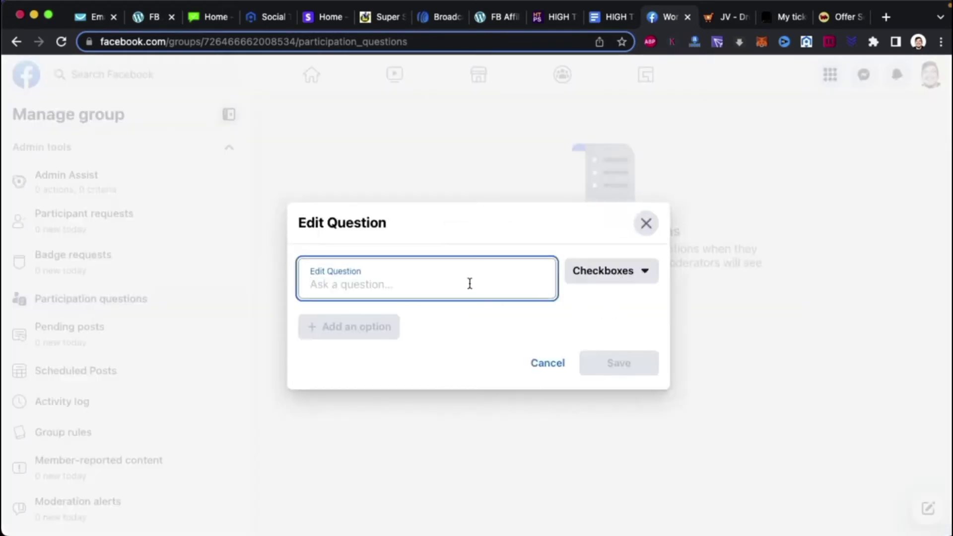
type("How di")
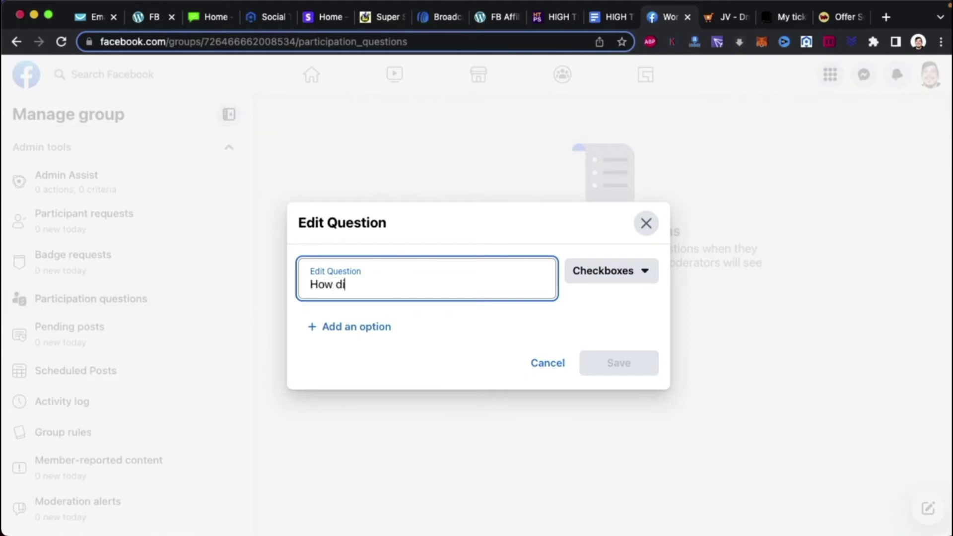
type("d you find this group?")
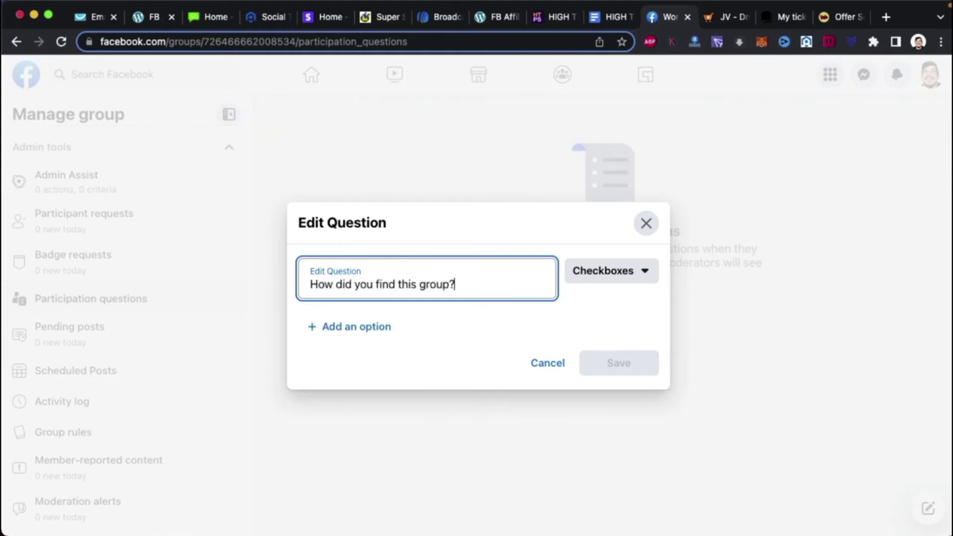
left_click(644, 279)
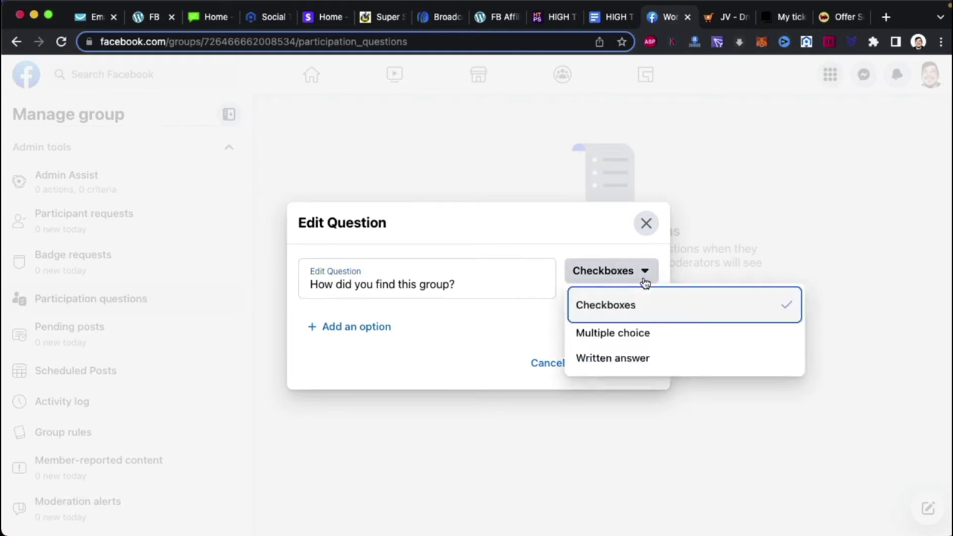
left_click(630, 362)
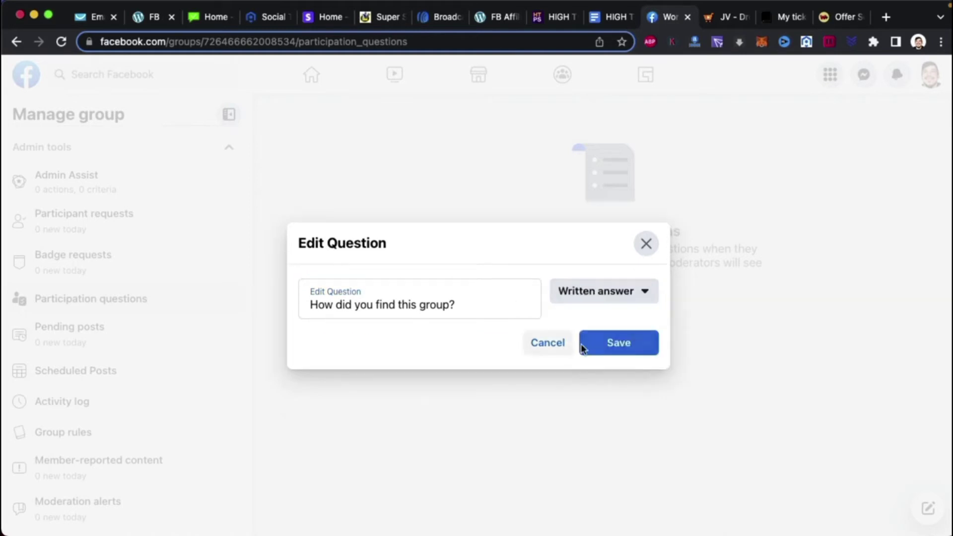
left_click(627, 341)
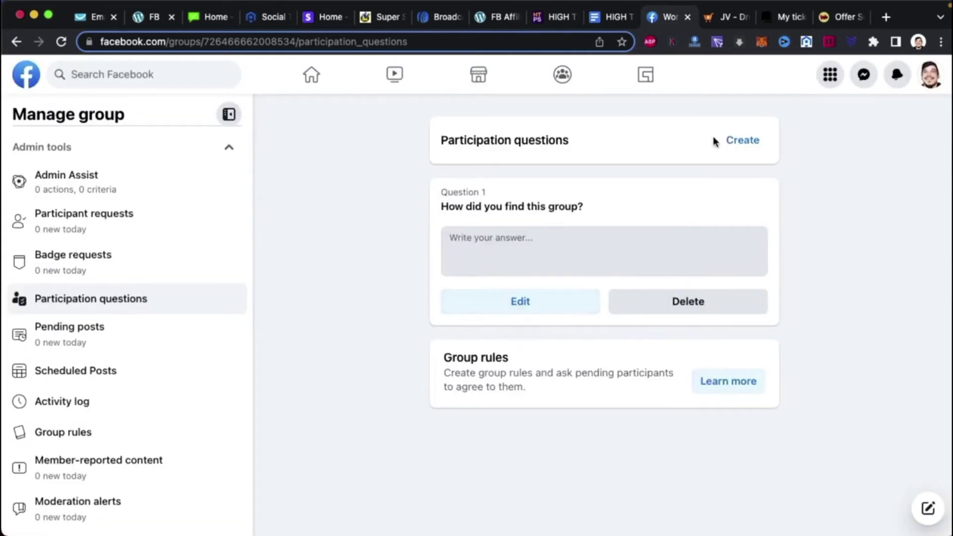
Add a second written-answer question 'Whats your biggest issue trying to get conversions?'.
left_click(744, 147)
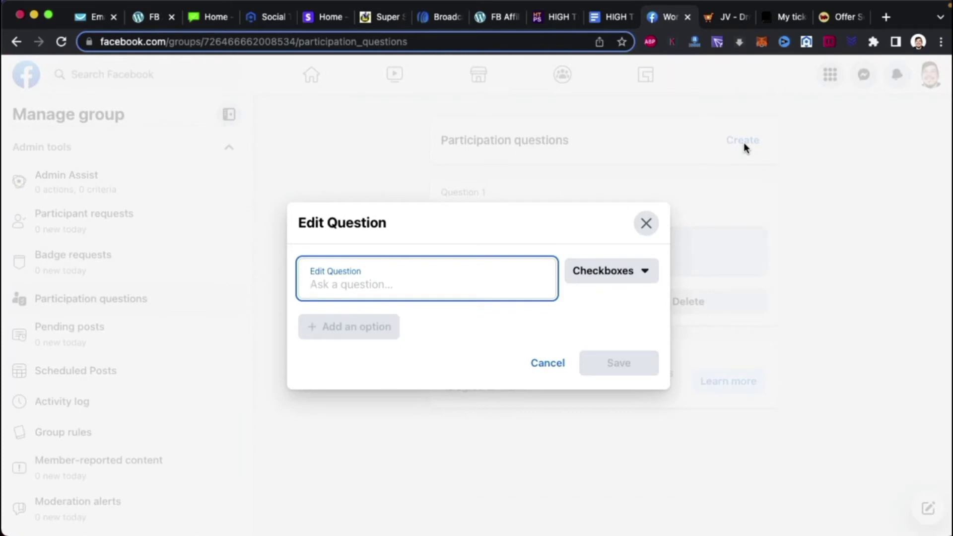
type("W")
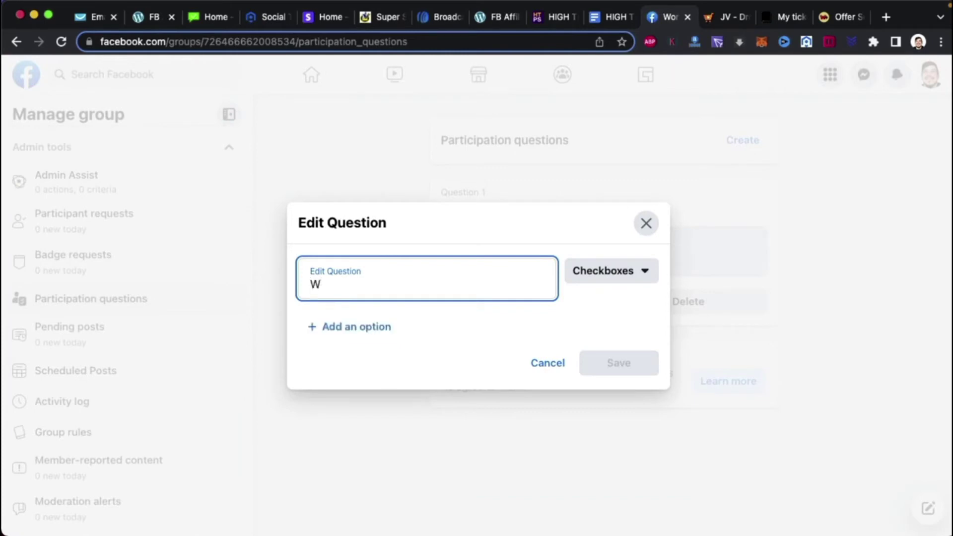
type("hats your biggest ")
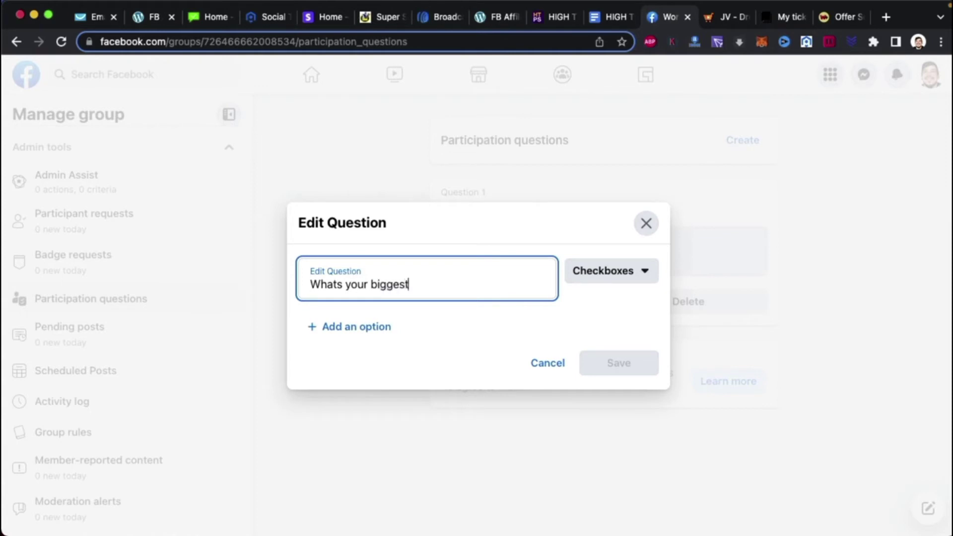
type("issue trying to")
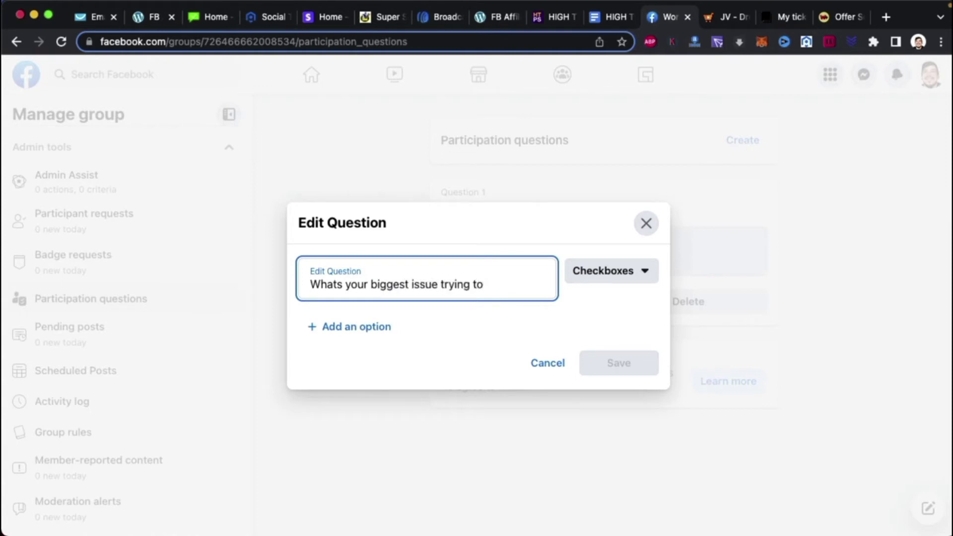
type(" get conversions?")
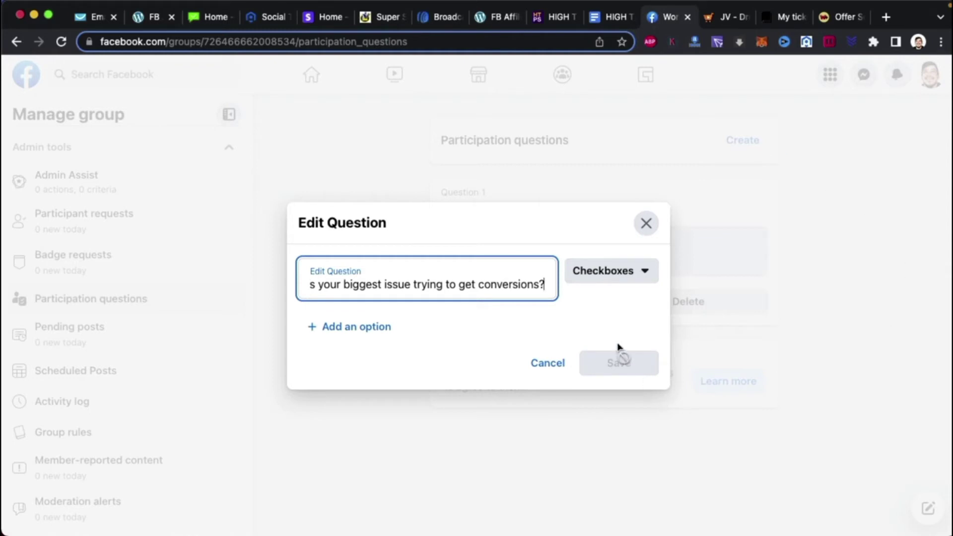
left_click(644, 271)
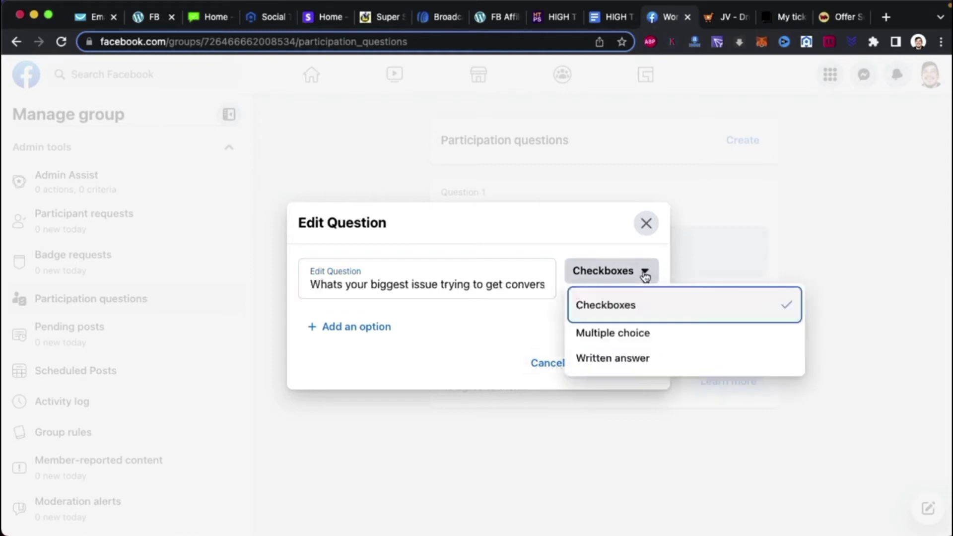
left_click(631, 358)
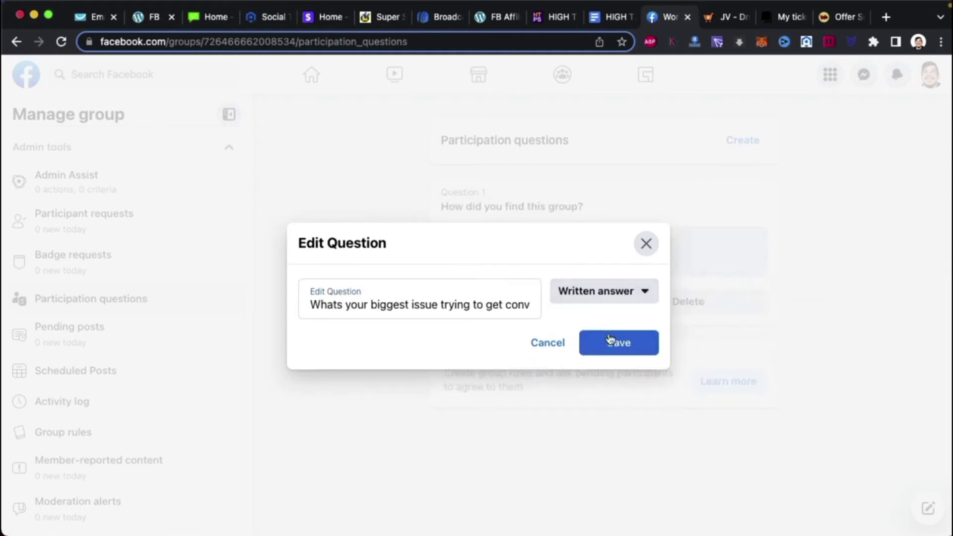
left_click(612, 343)
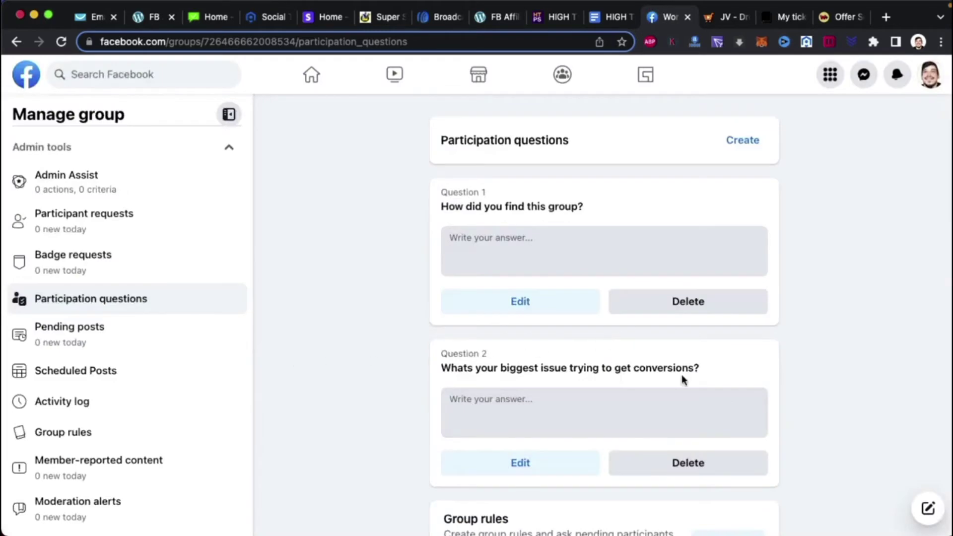
scroll(367, 351, "down", 2)
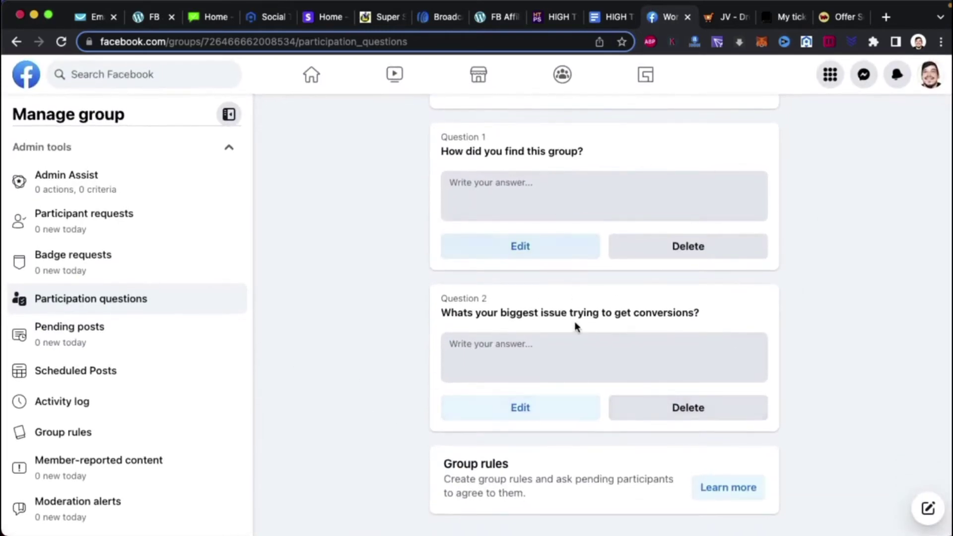
scroll(573, 322, "up", 2)
Open a blank Edit Question dialog for a third participation question.
left_click(743, 141)
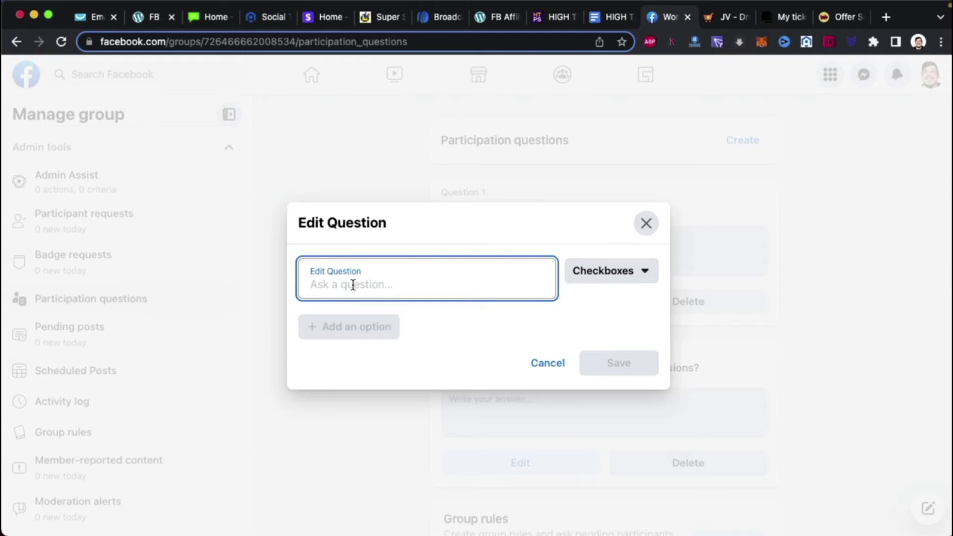
Save a written-answer question inviting those wanting $100s a day using groups to drop their email.
type("L")
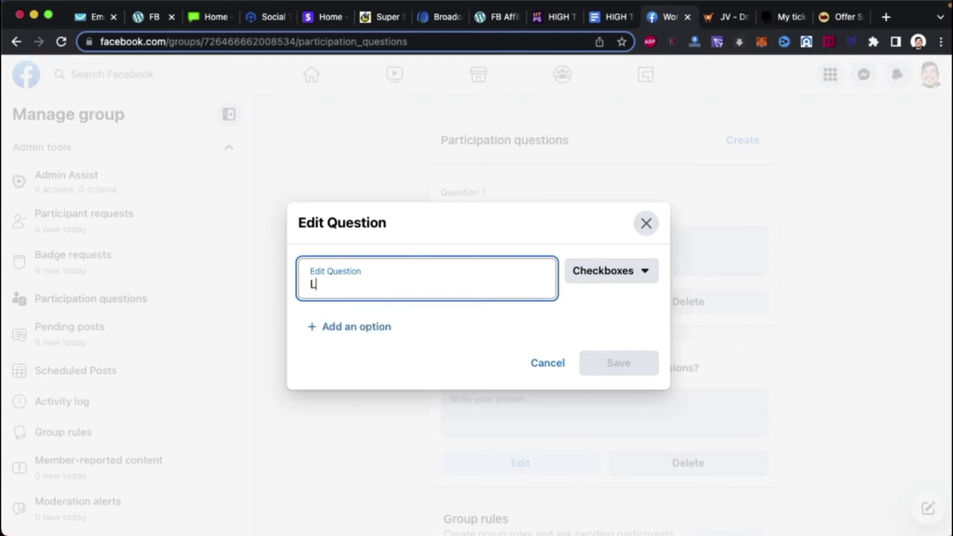
type("ooking for")
key("BackSpace")
key("BackSpace")
key("BackSpace")
key("BackSpace")
key("BackSpace")
key("BackSpace")
key("BackSpace")
key("BackSpace")
key("BackSpace")
key("BackSpace")
key("BackSpace")
type("If you're lookin")
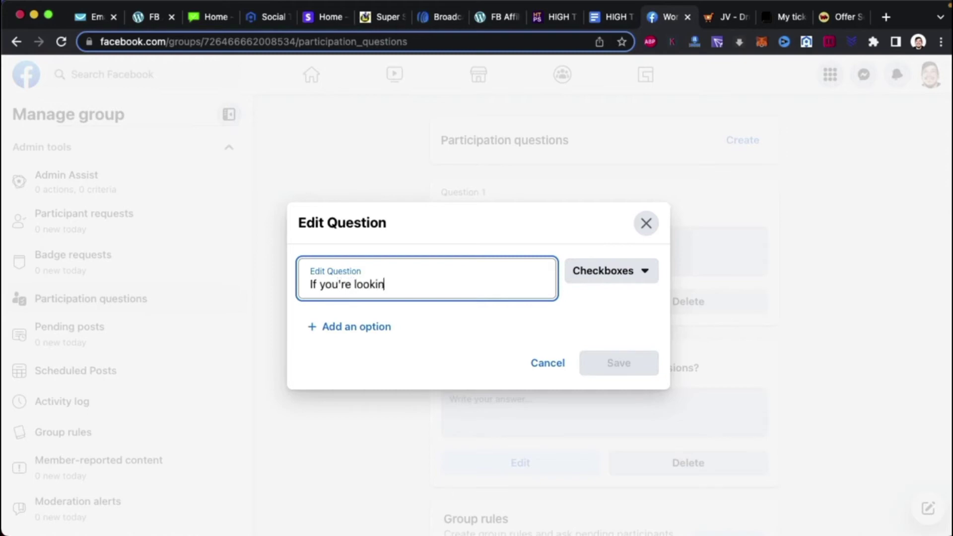
type("g for a met")
type("hod to g")
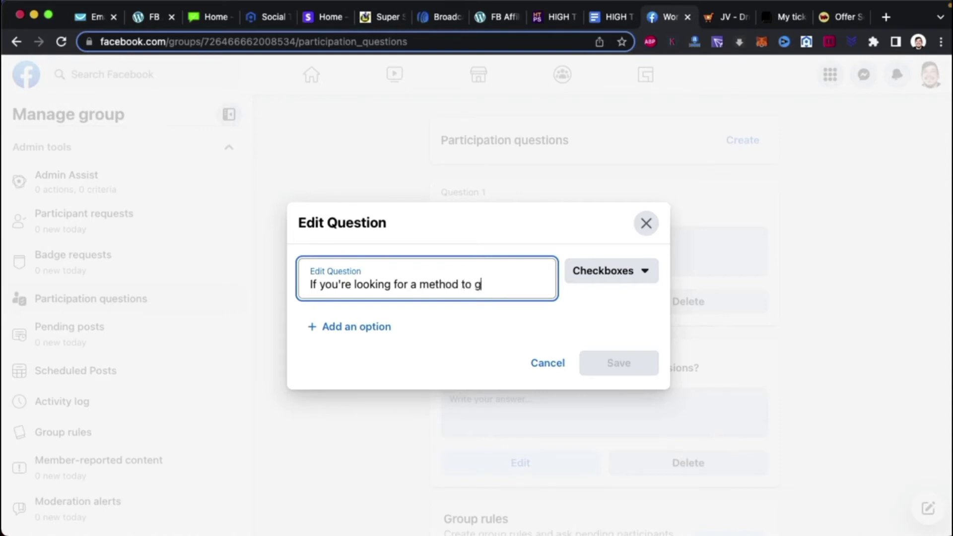
type("enerate $2")
key("BackSpace")
type("100s")
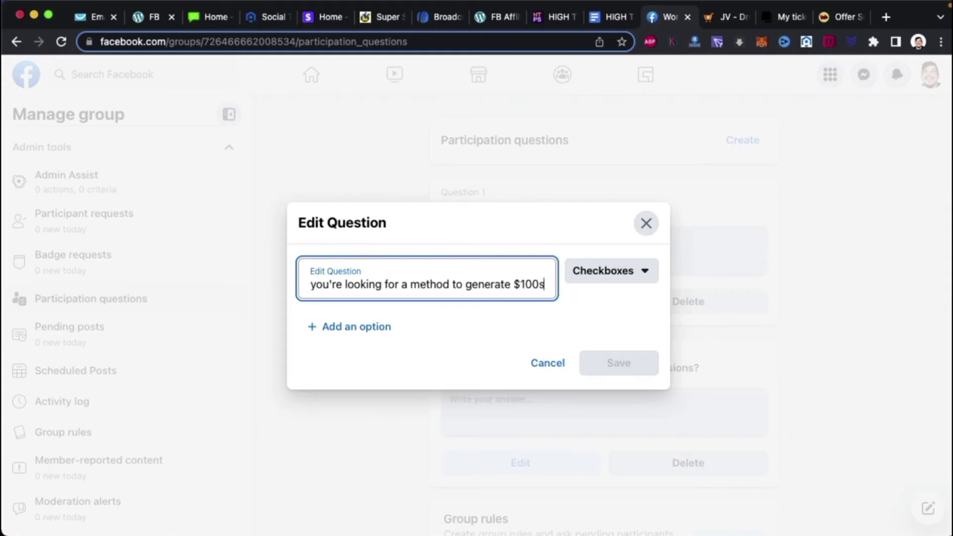
type(" a da")
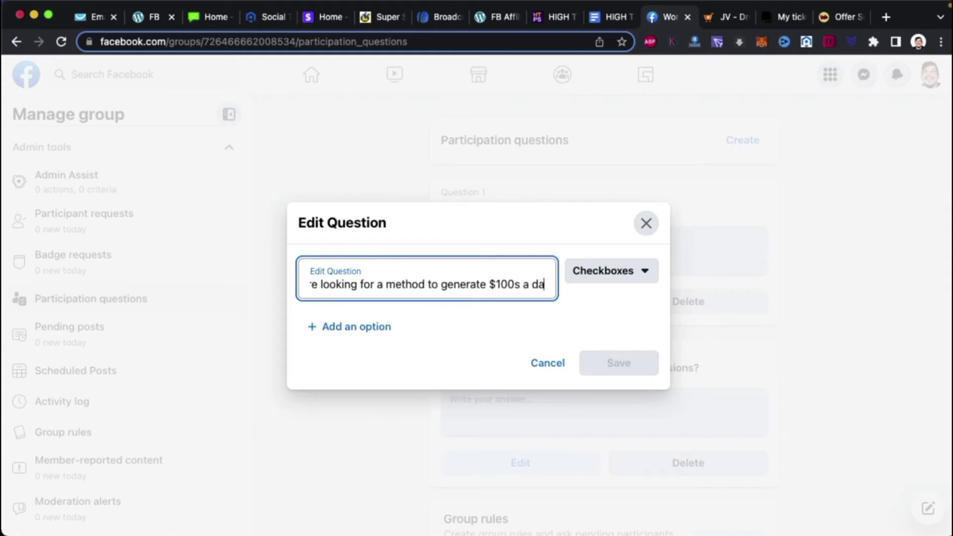
type("y")
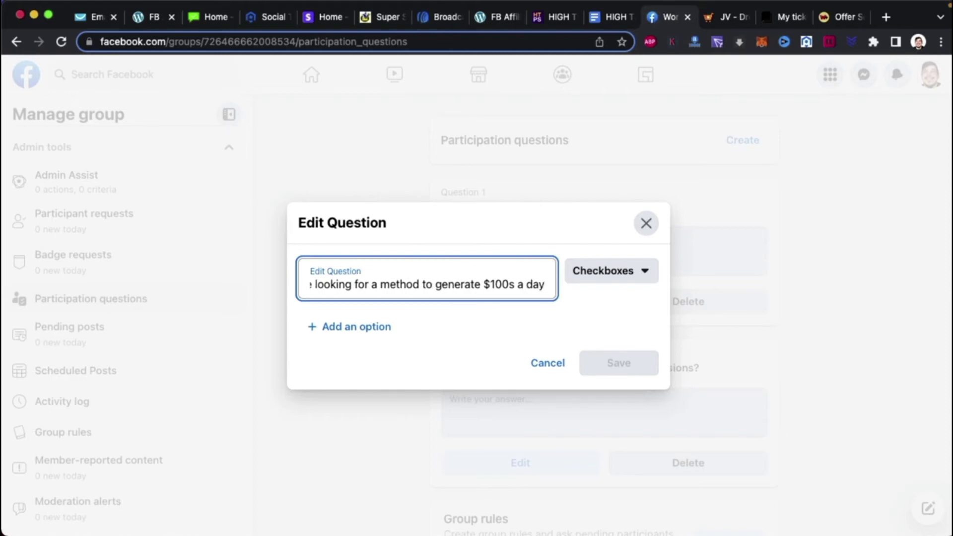
type(" drop)")
key("BackSpace")
key("BackSpace")
key("BackSpace")
key("BackSpace")
key("BackSpace")
type("usi")
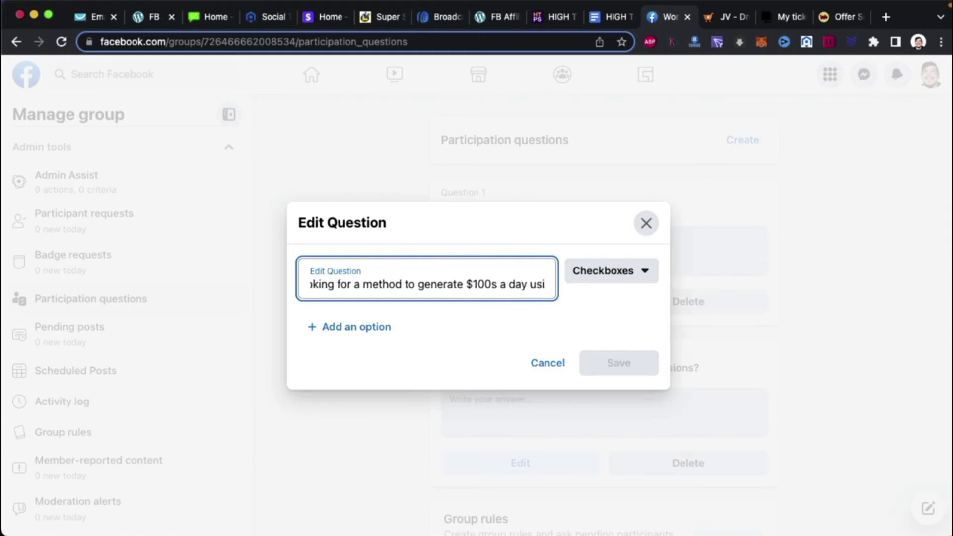
type("ng groups")
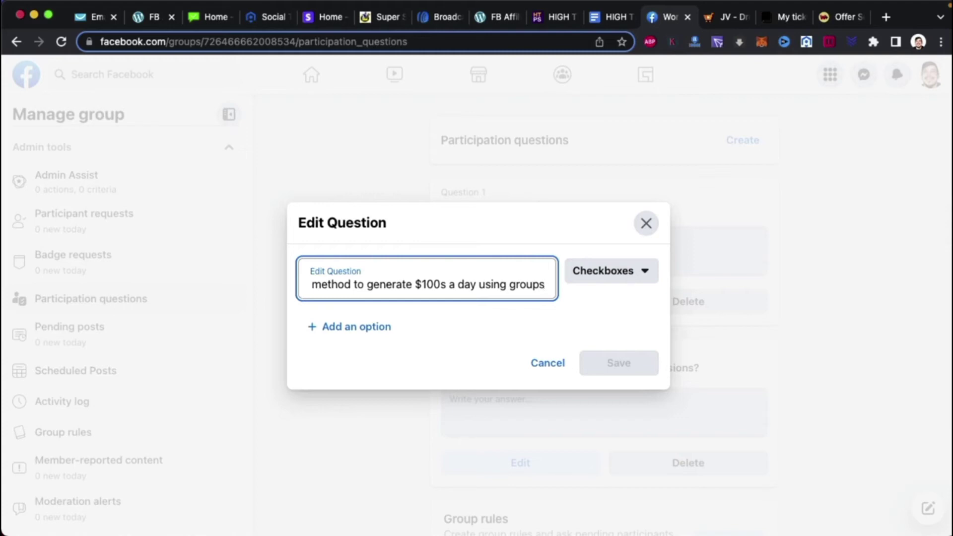
type("drop")
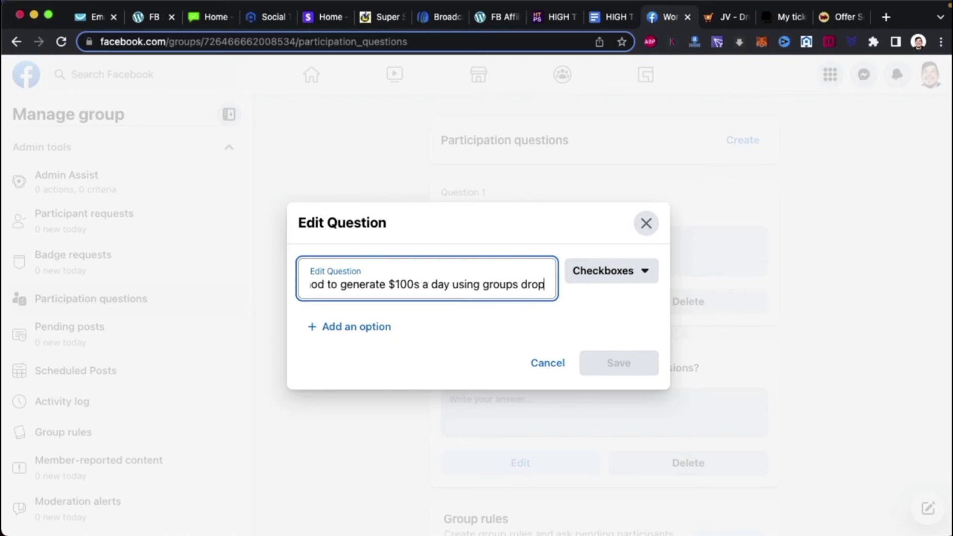
type(" your email.")
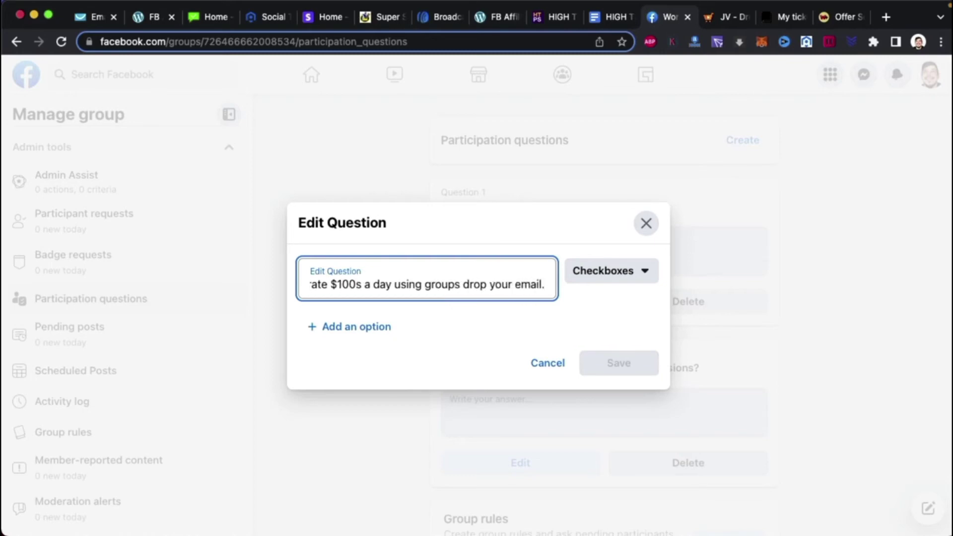
key("BackSpace")
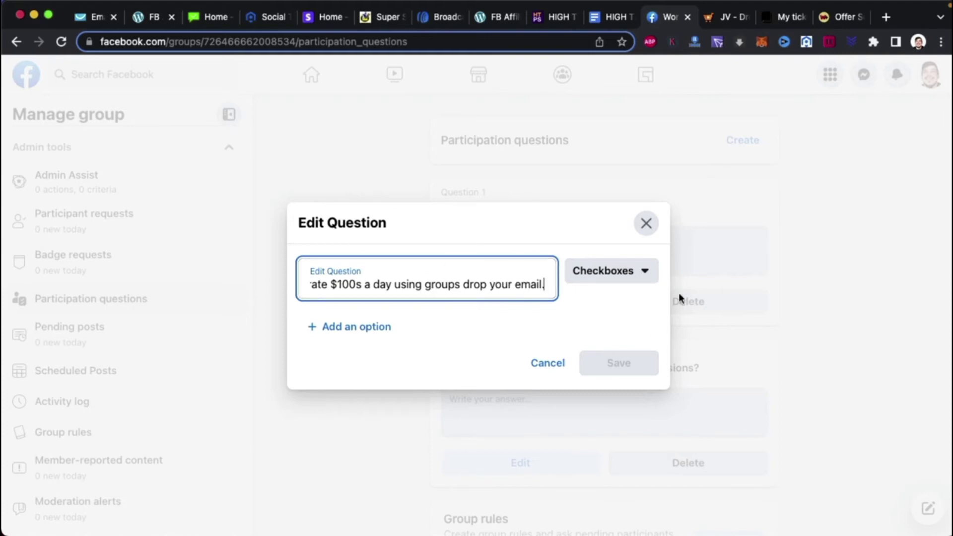
left_click(641, 280)
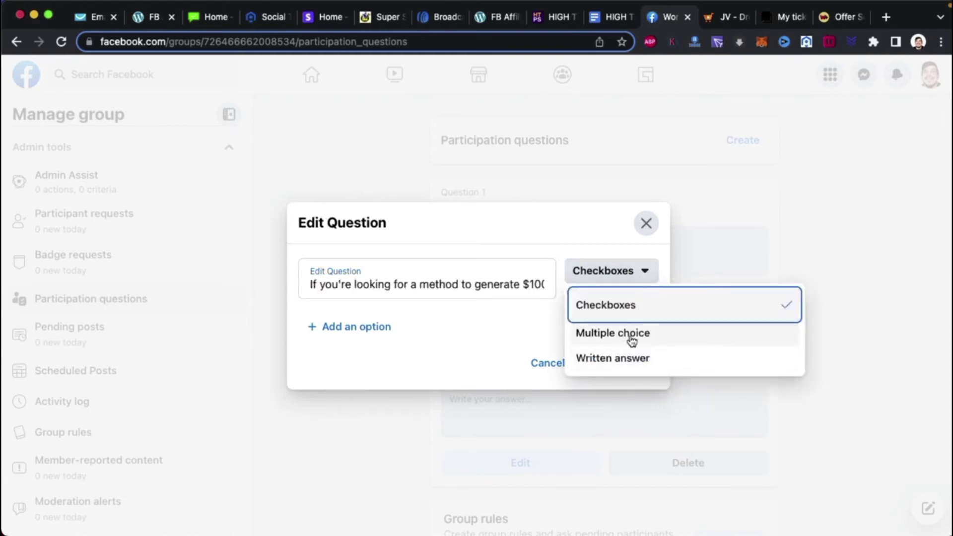
left_click(618, 369)
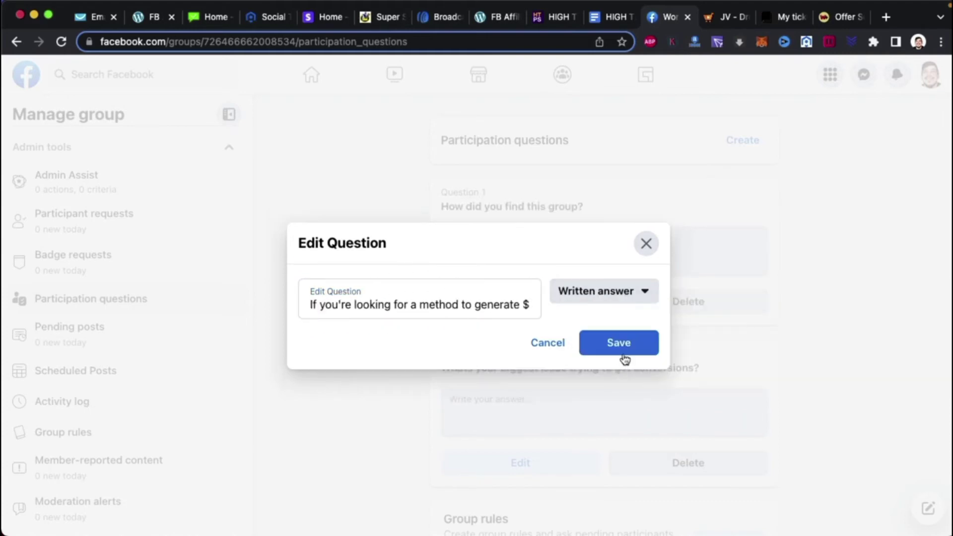
left_click(623, 350)
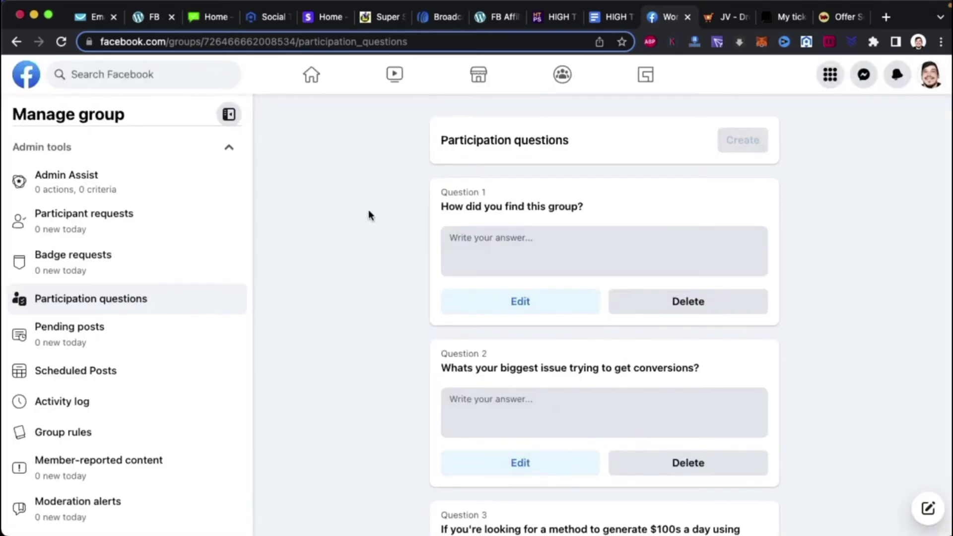
Leave the participation questions page for the Facebook home news feed via the Facebook logo.
scroll(368, 214, "down", 3)
scroll(368, 214, "up", 3)
scroll(368, 214, "down", 4)
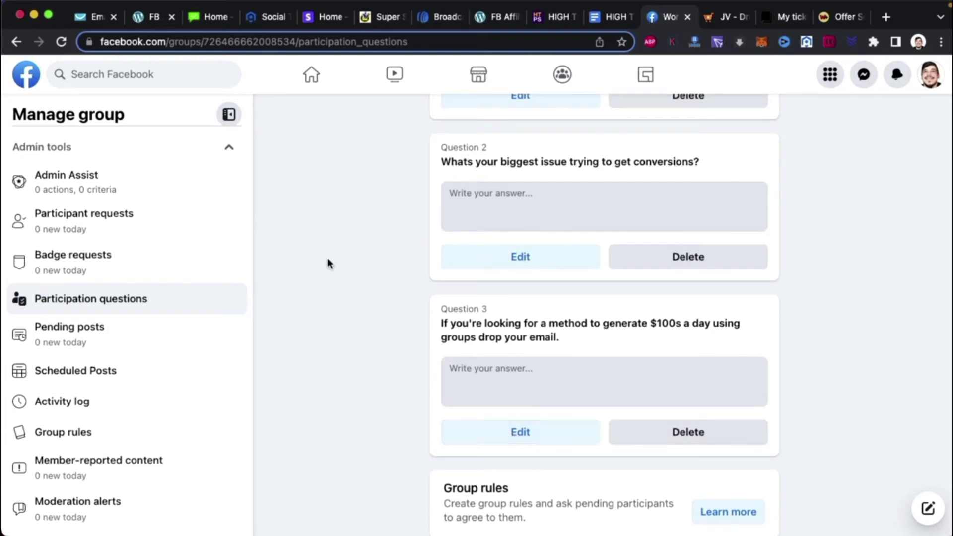
scroll(328, 263, "up", 5)
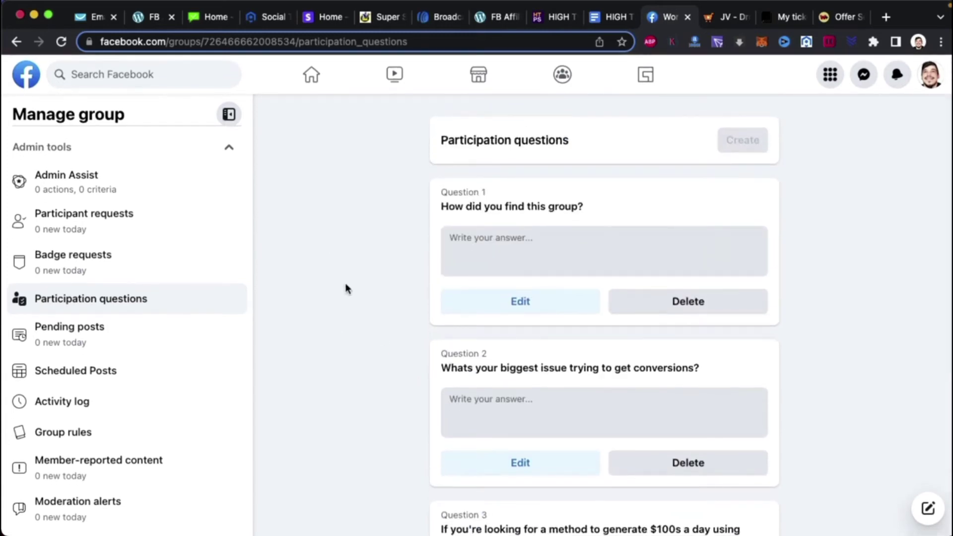
left_click(28, 81)
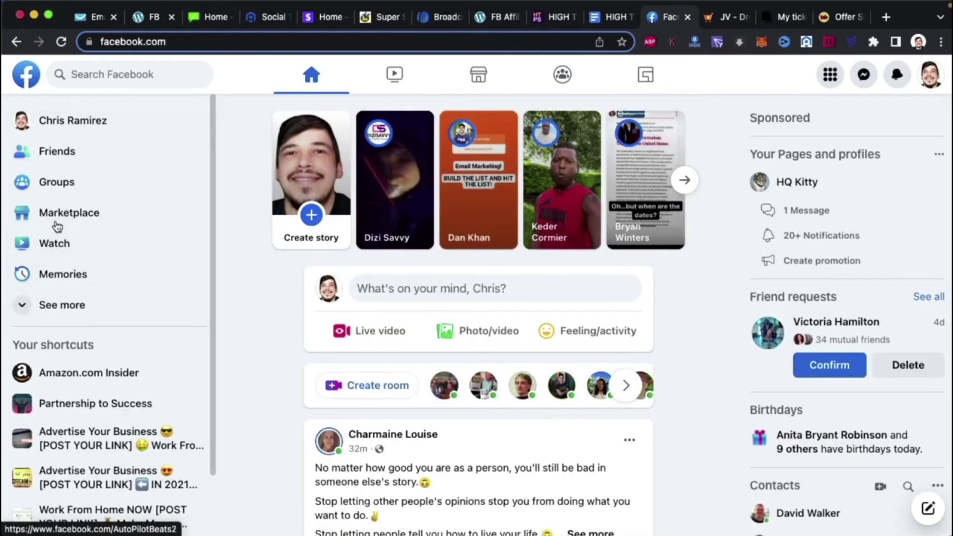
Go back to the participation questions page and copy the group's address up to its group ID.
left_click(16, 42)
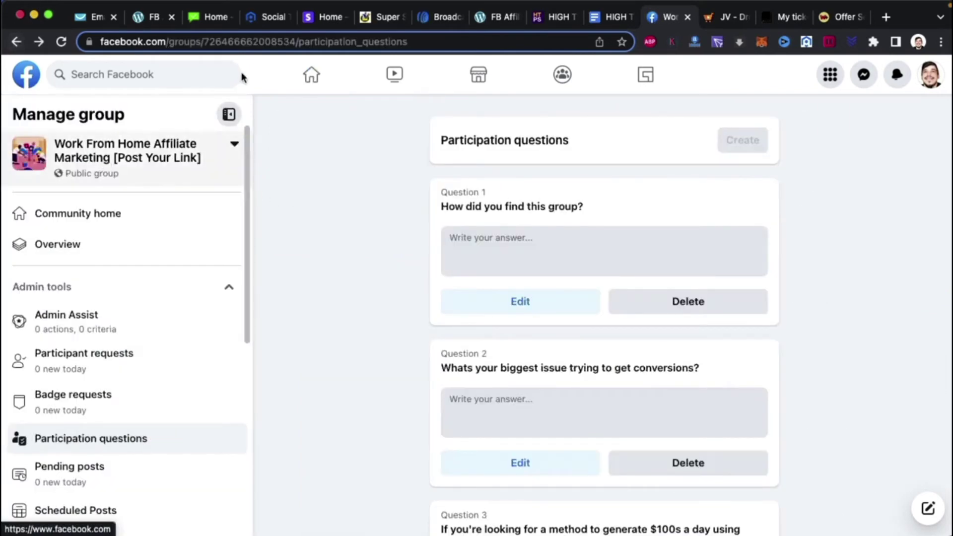
left_click(299, 42)
left_click(299, 42)
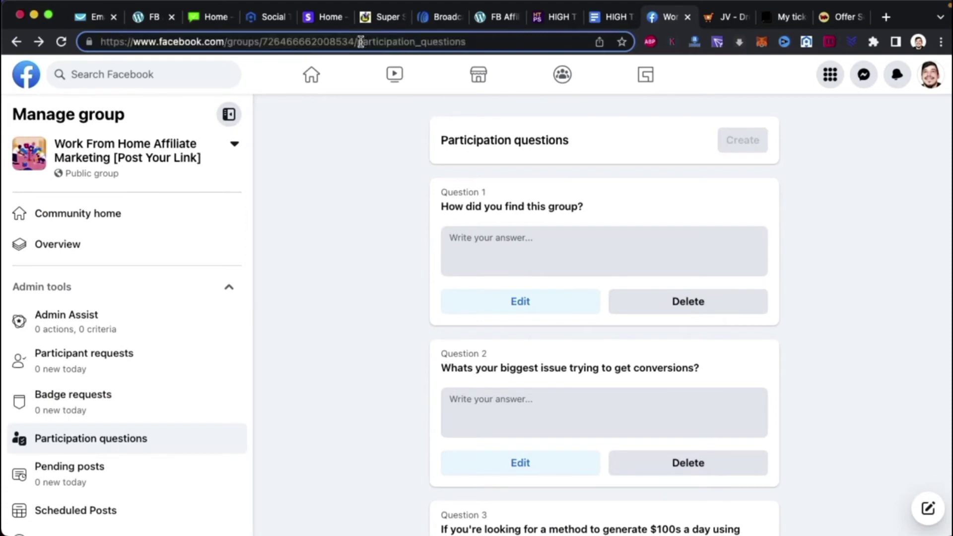
left_click_drag(361, 42, 332, 42)
left_click(336, 42)
left_click_drag(358, 42, 265, 65)
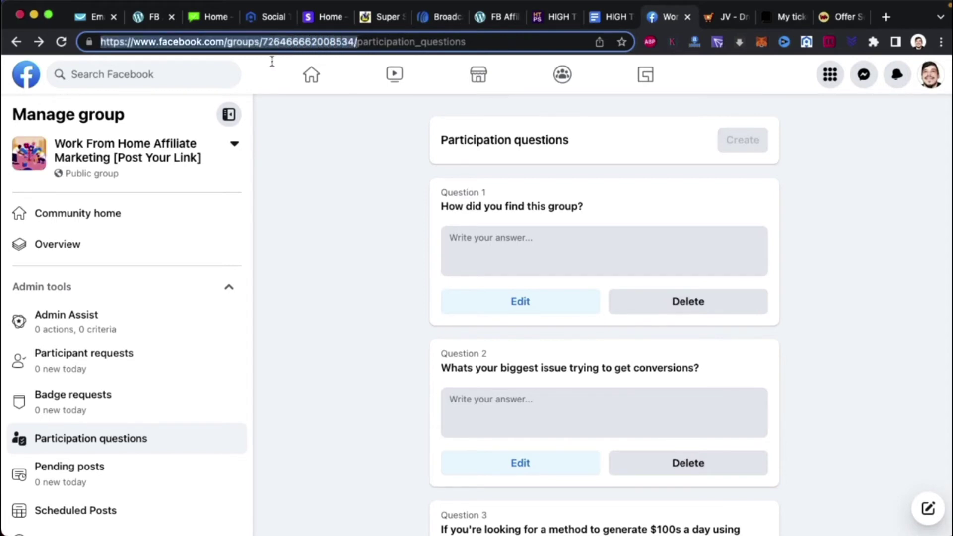
right_click(112, 42)
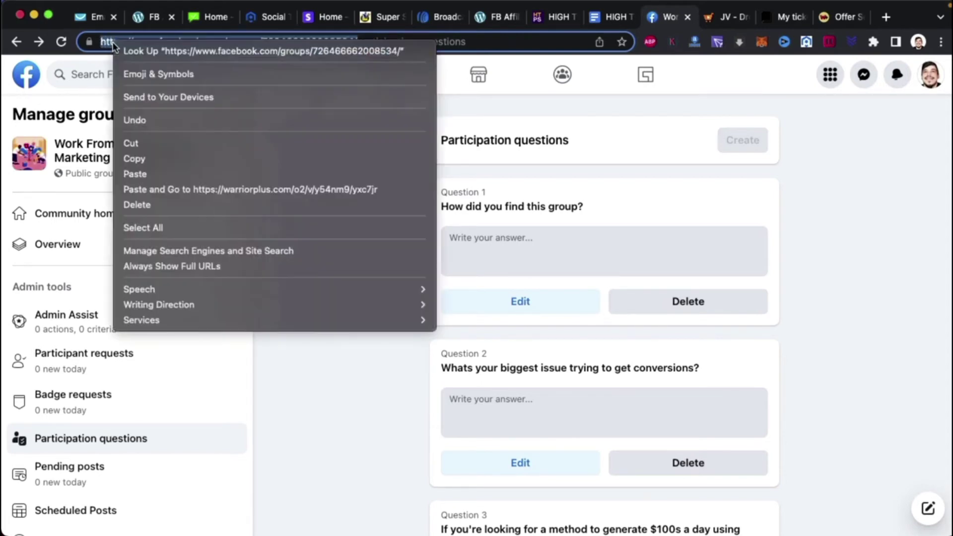
left_click(144, 159)
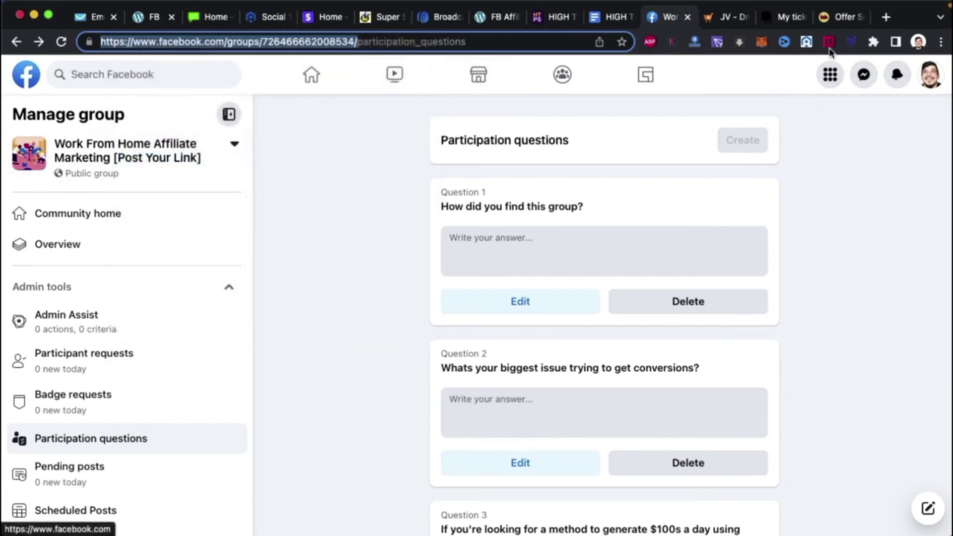
Exit browser full screen and paste the group's web address on a new line in Apple Notes.
key("ctrl+super+f")
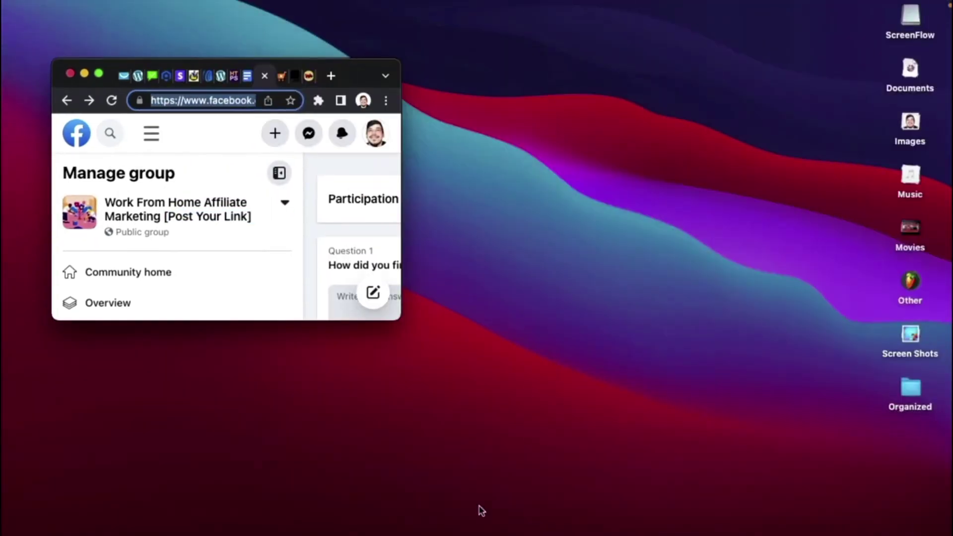
mouse_move(406, 534)
left_click(441, 516)
left_click(599, 391)
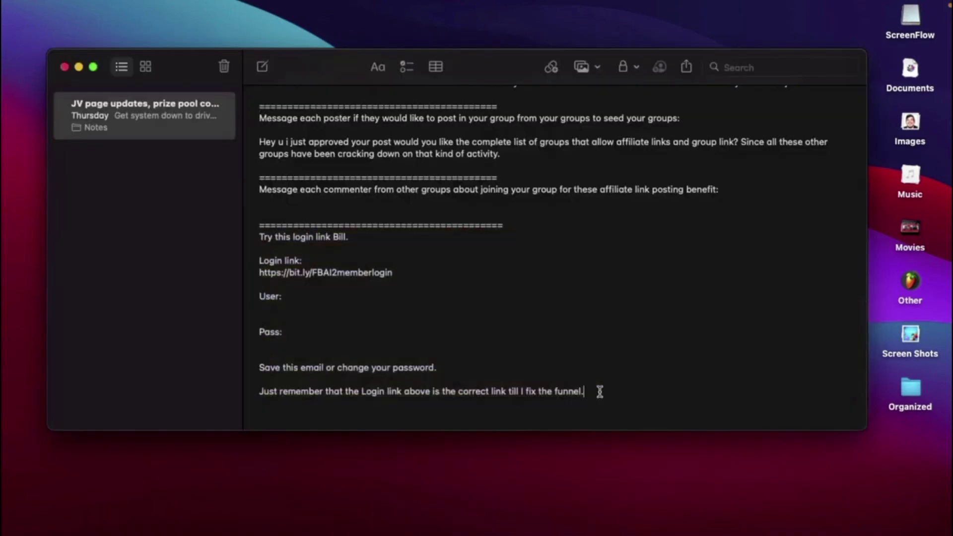
key("Return")
key("Return")
key("Return")
key("Return")
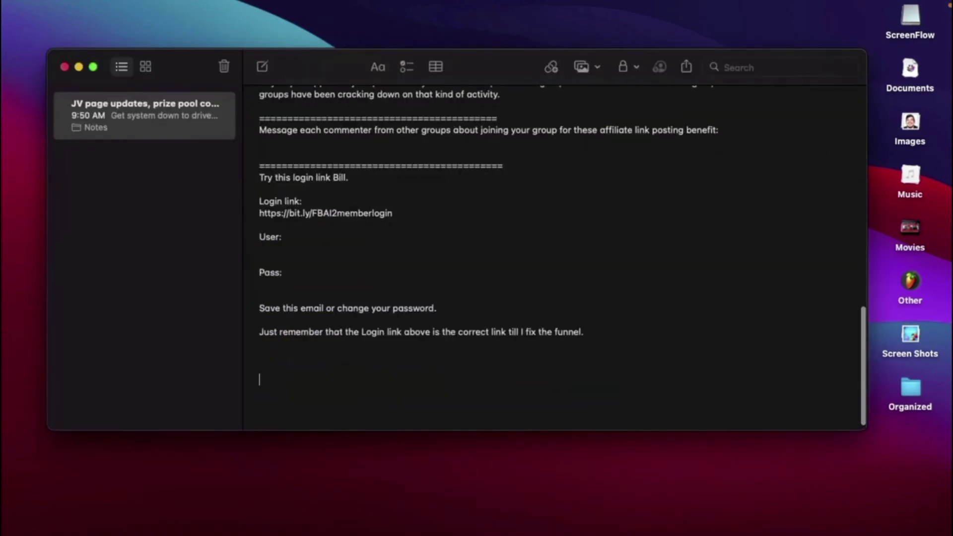
key("super+v")
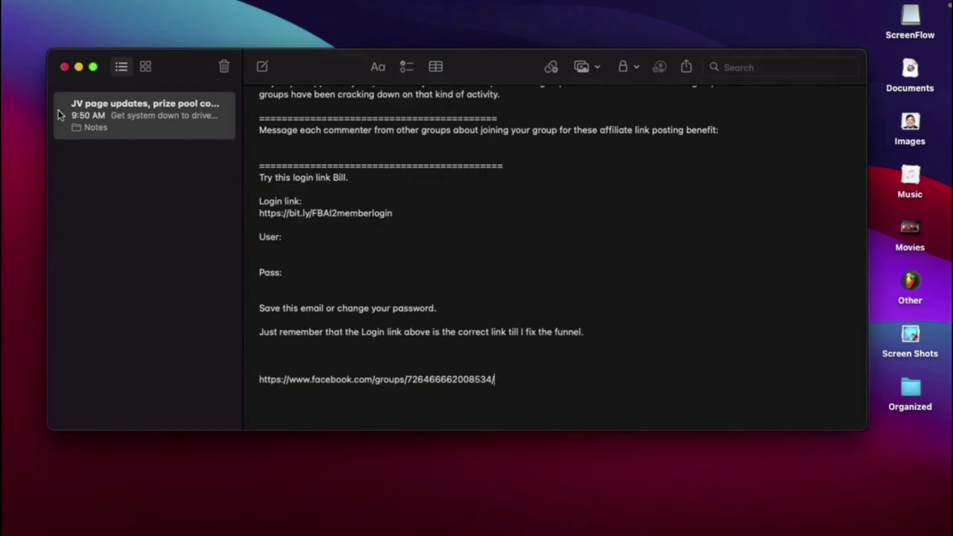
Close Apple Notes and maximise the browser window.
left_click(64, 68)
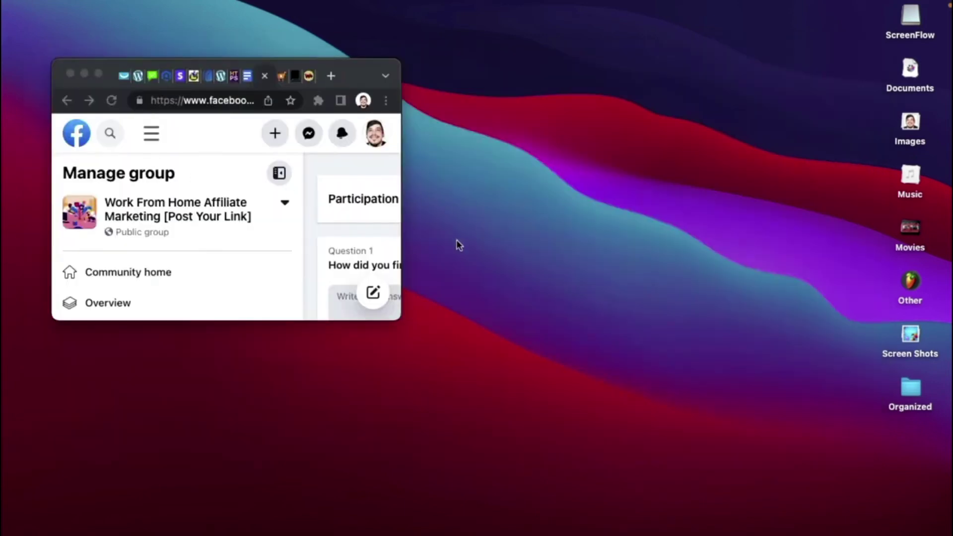
double_click(360, 78)
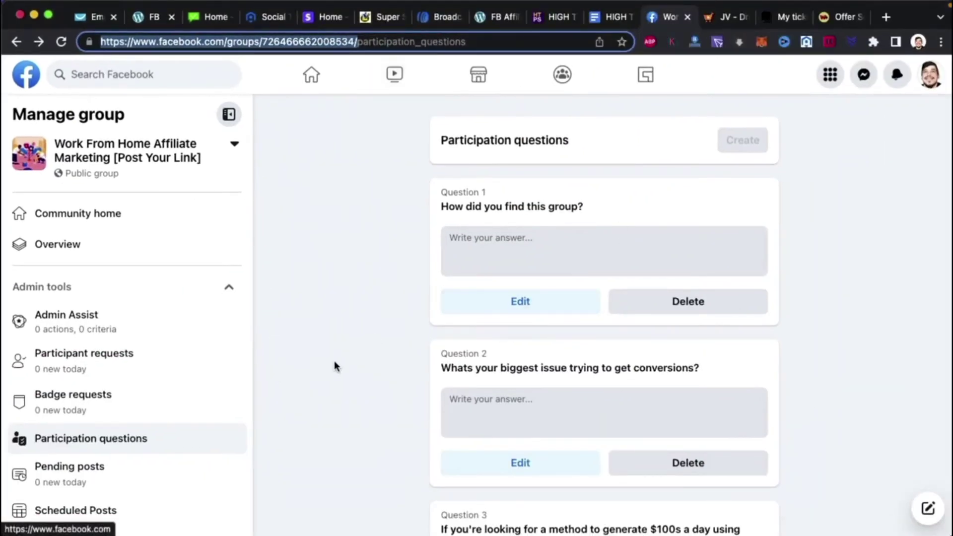
left_click(318, 292)
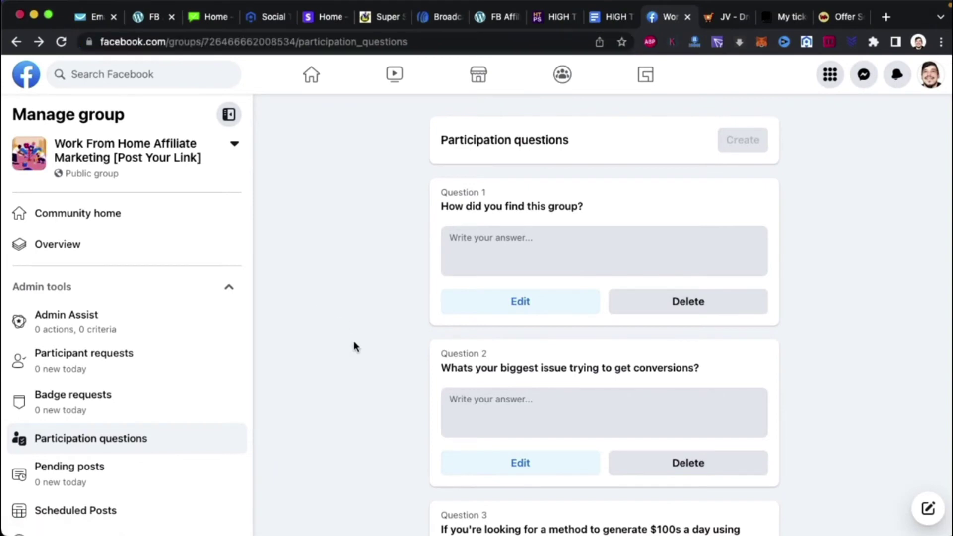
Review the three participation questions and admin sidebar, then return to the home feed.
scroll(353, 339, "down", 3)
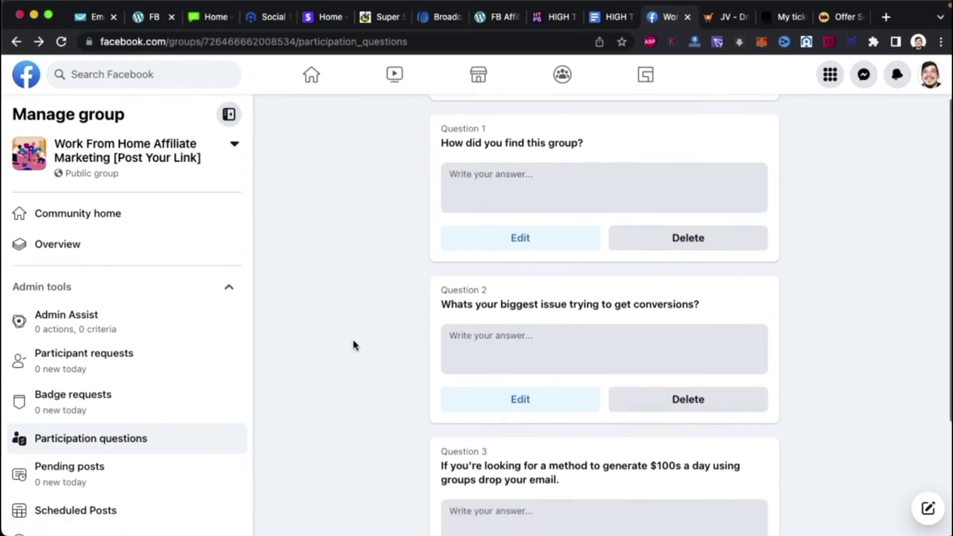
scroll(353, 340, "up", 2)
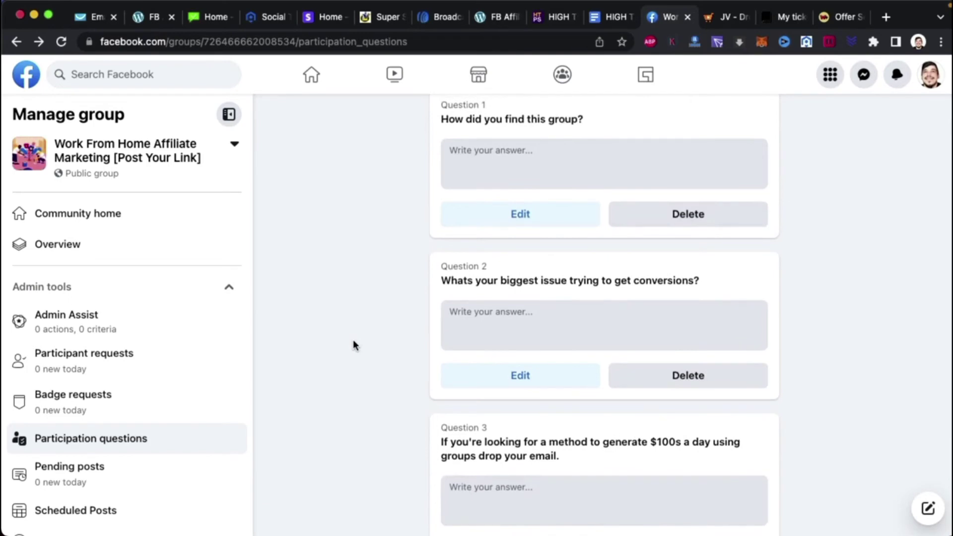
scroll(353, 340, "down", 3)
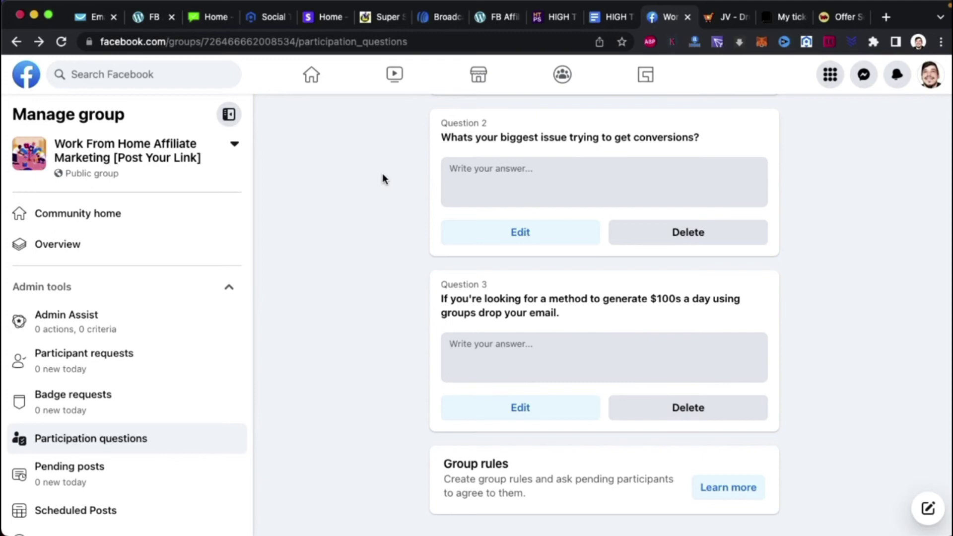
scroll(123, 392, "down", 5)
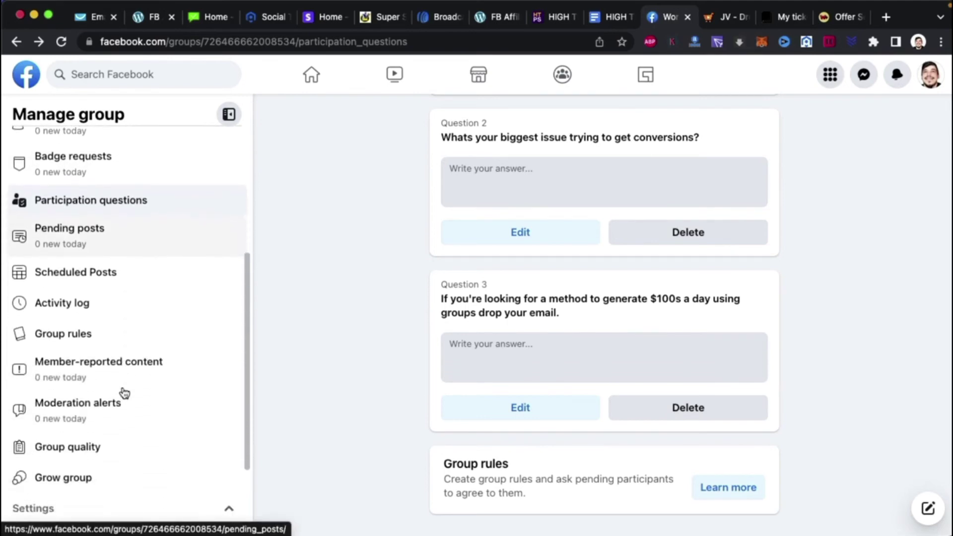
scroll(59, 440, "down", 1)
scroll(91, 404, "down", 3)
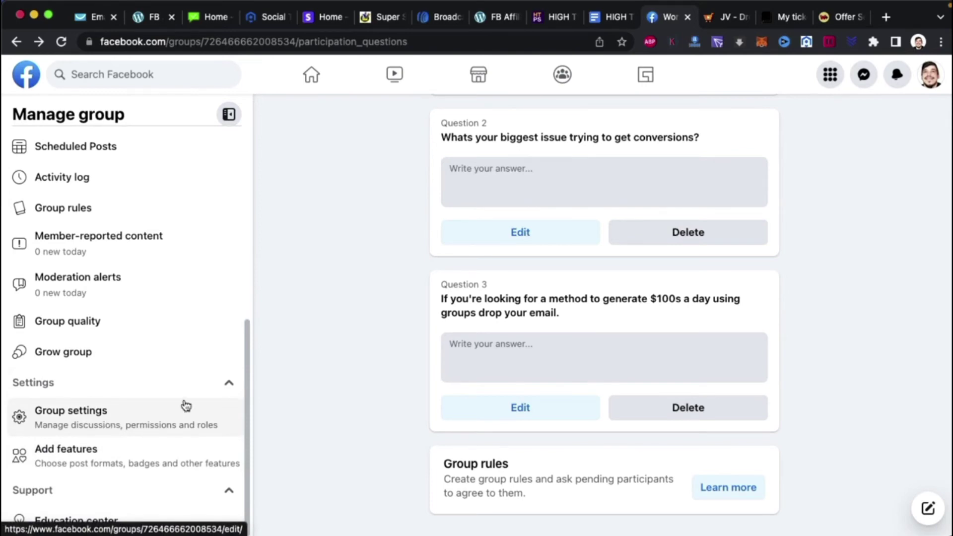
scroll(302, 383, "up", 5)
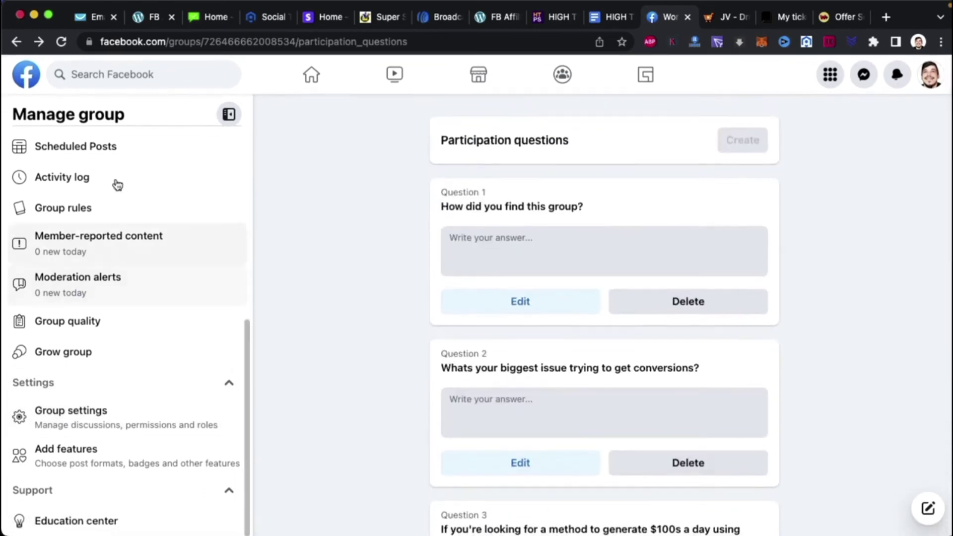
left_click(23, 79)
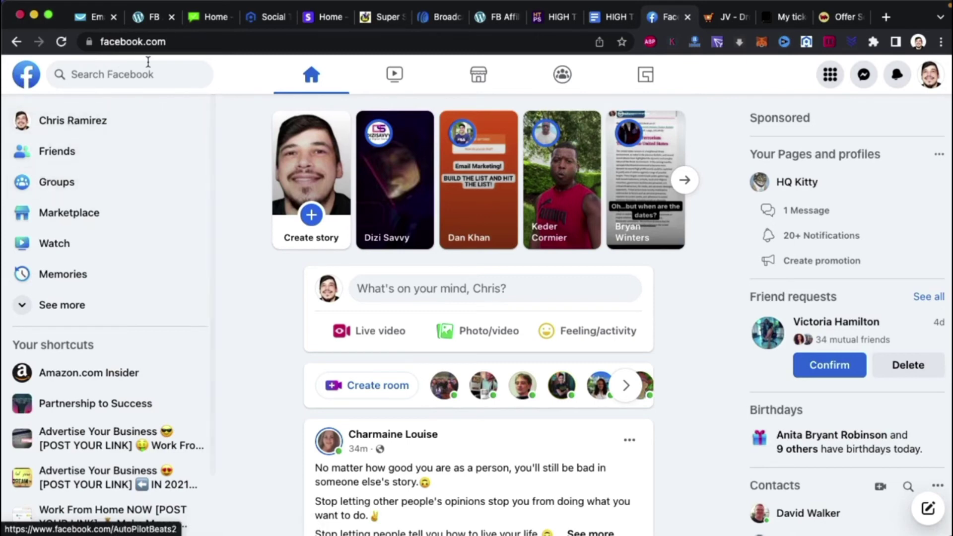
Paste the copied group URL into the address bar and load the group.
left_click(174, 41)
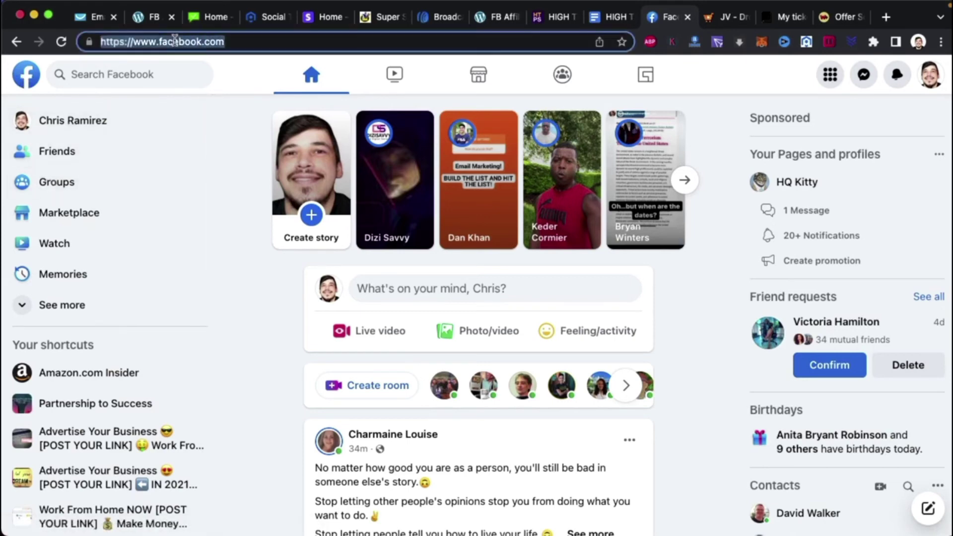
key("super+v")
key("Return")
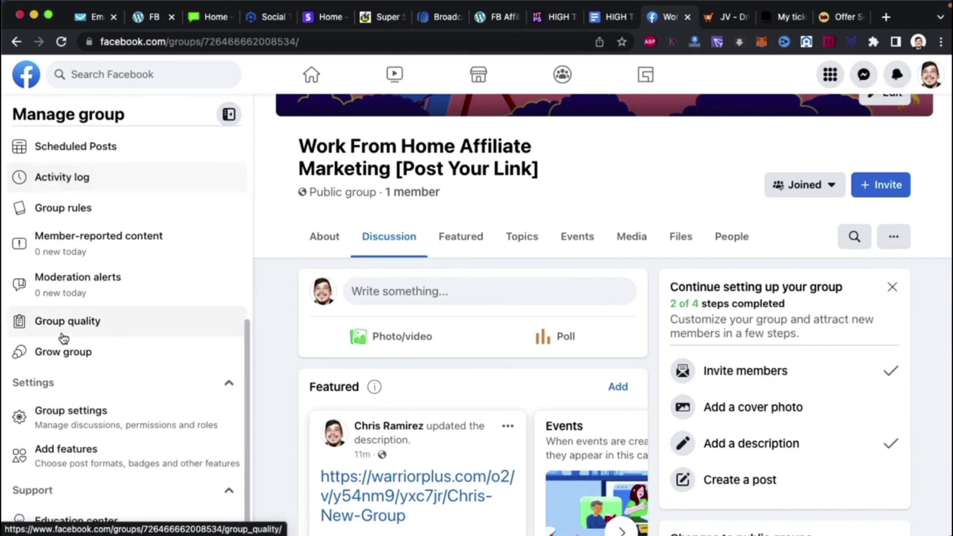
Open Group settings, glance at the participation questions, and return to the settings page.
left_click(78, 425)
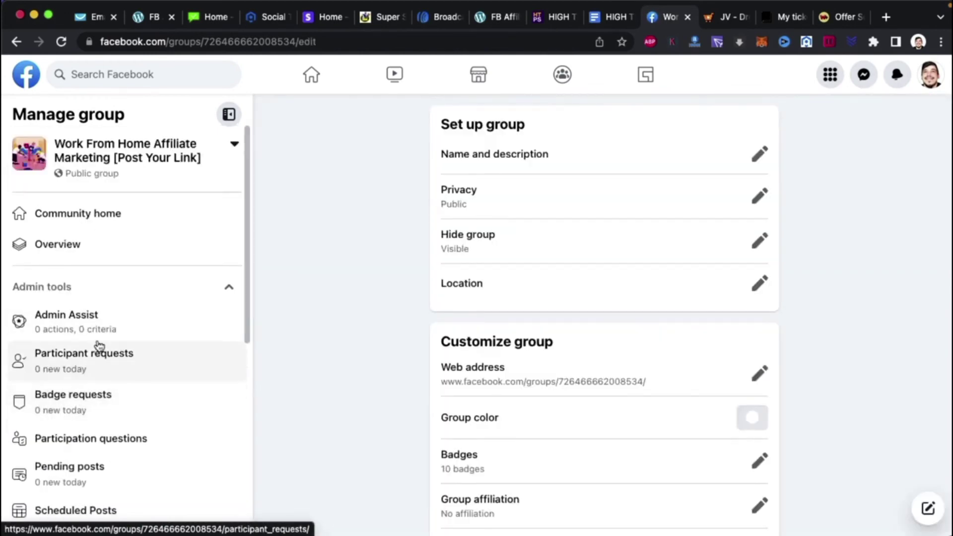
scroll(126, 345, "down", 2)
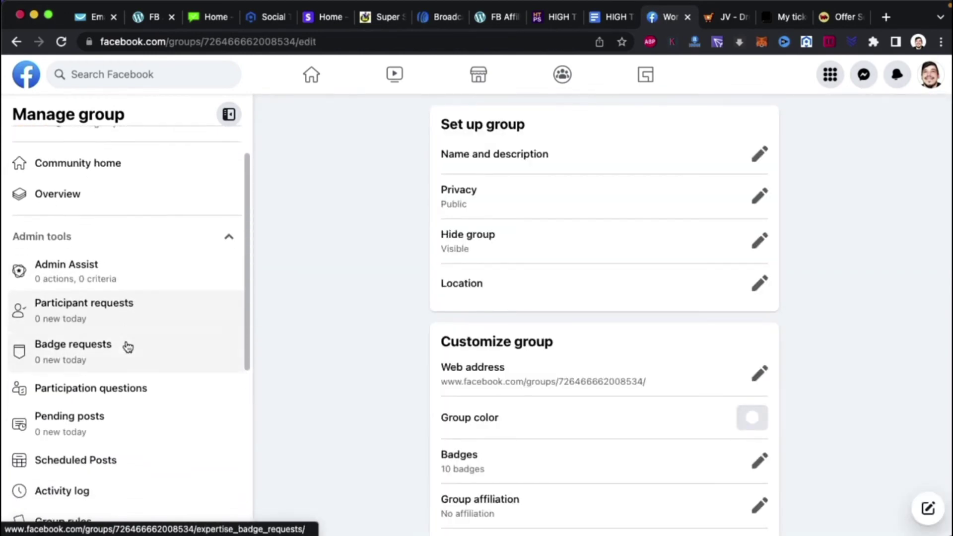
scroll(101, 308, "down", 1)
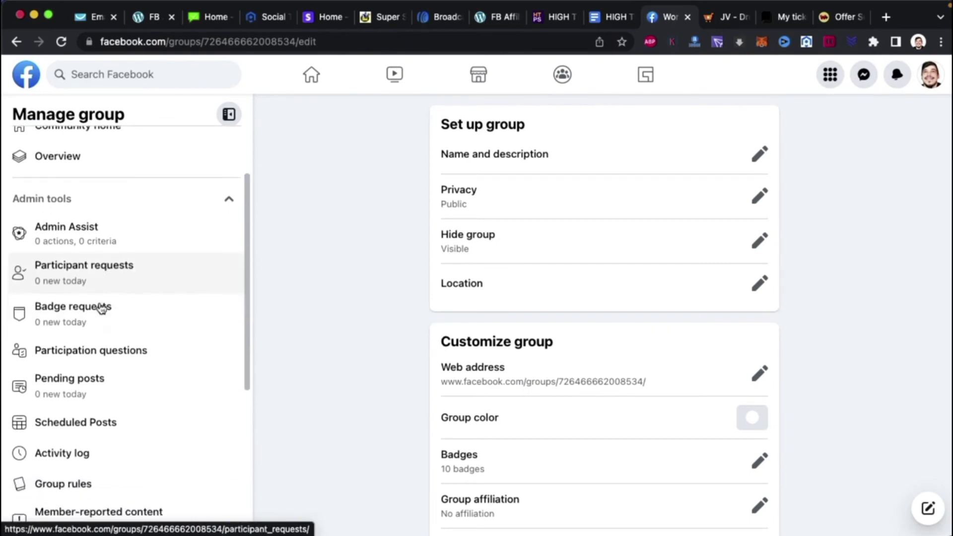
left_click(92, 367)
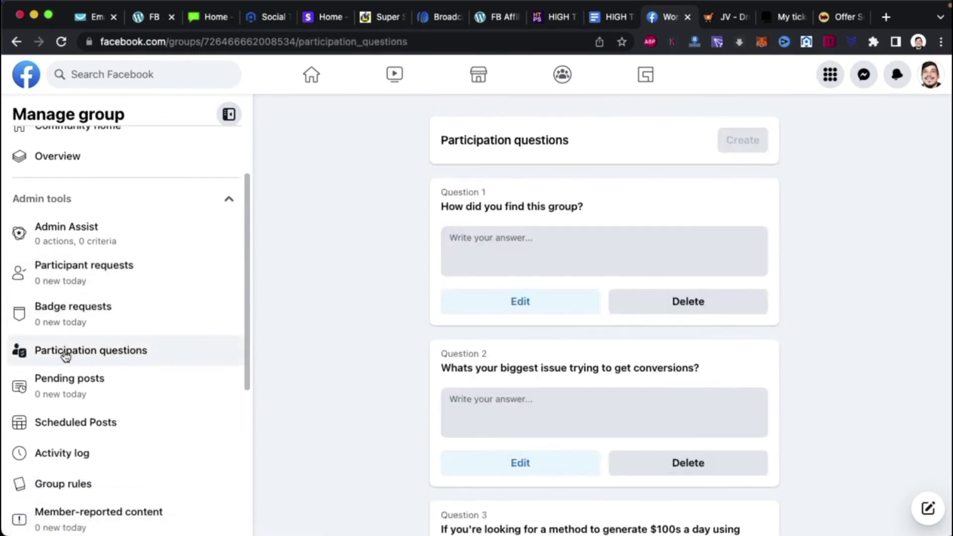
scroll(64, 357, "down", 3)
scroll(66, 357, "down", 3)
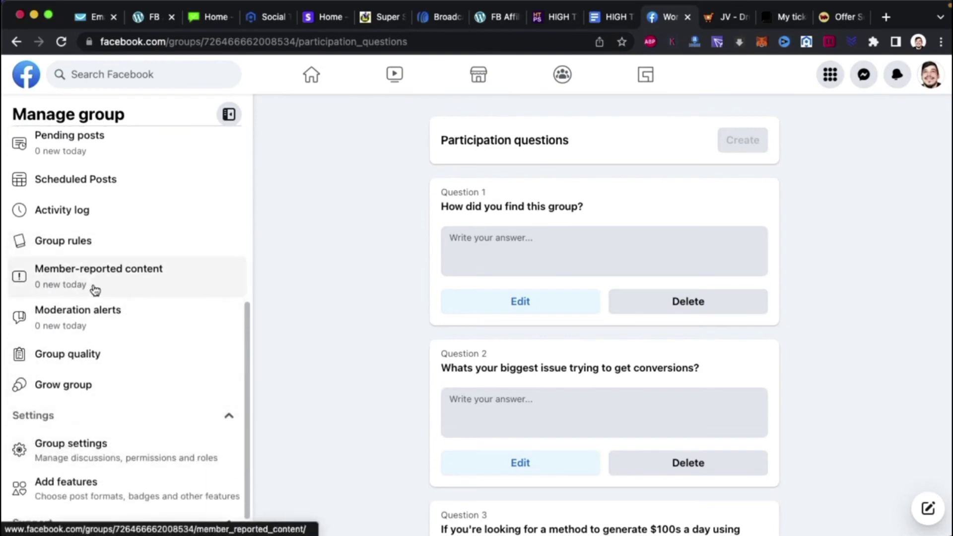
left_click(70, 465)
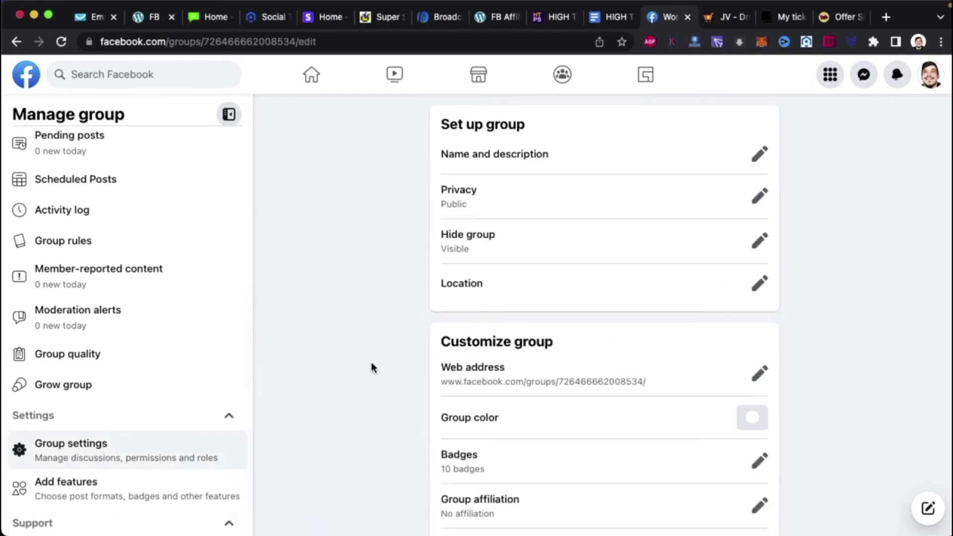
Set the group color to the green primary swatch and save it.
scroll(372, 368, "down", 2)
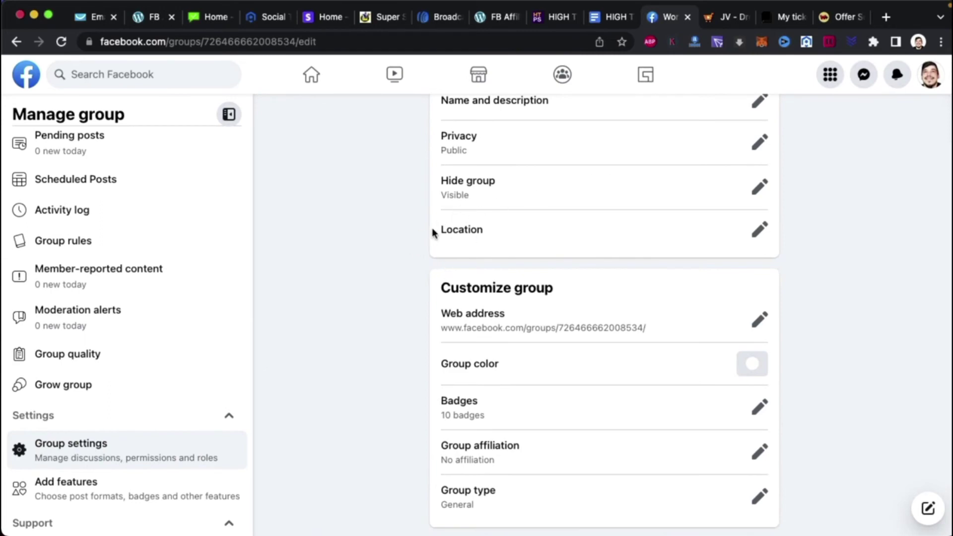
scroll(432, 231, "down", 1)
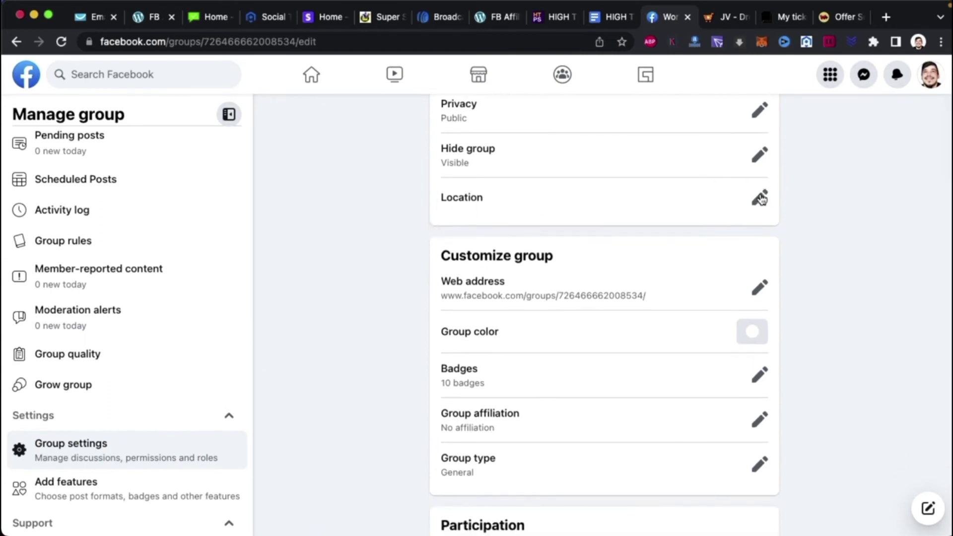
scroll(316, 326, "down", 3)
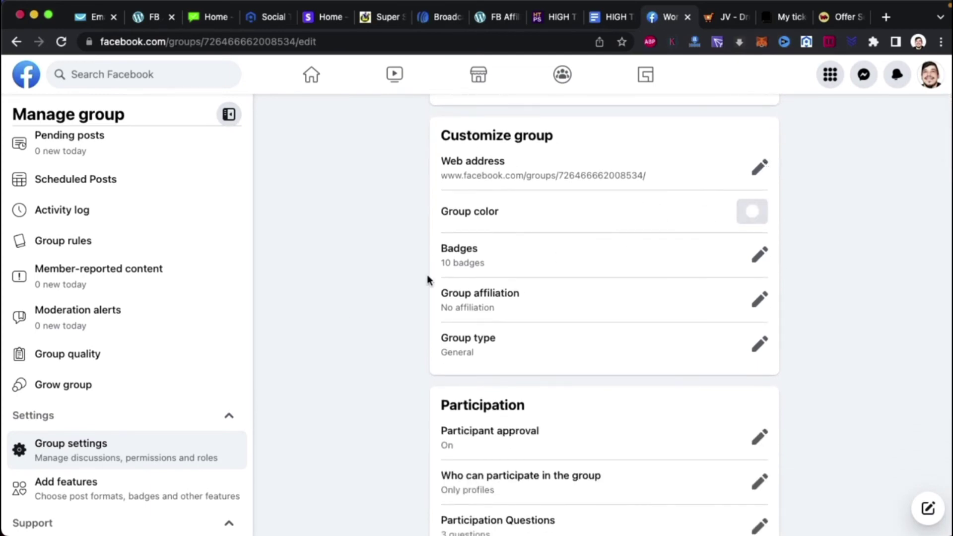
scroll(368, 251, "down", 2)
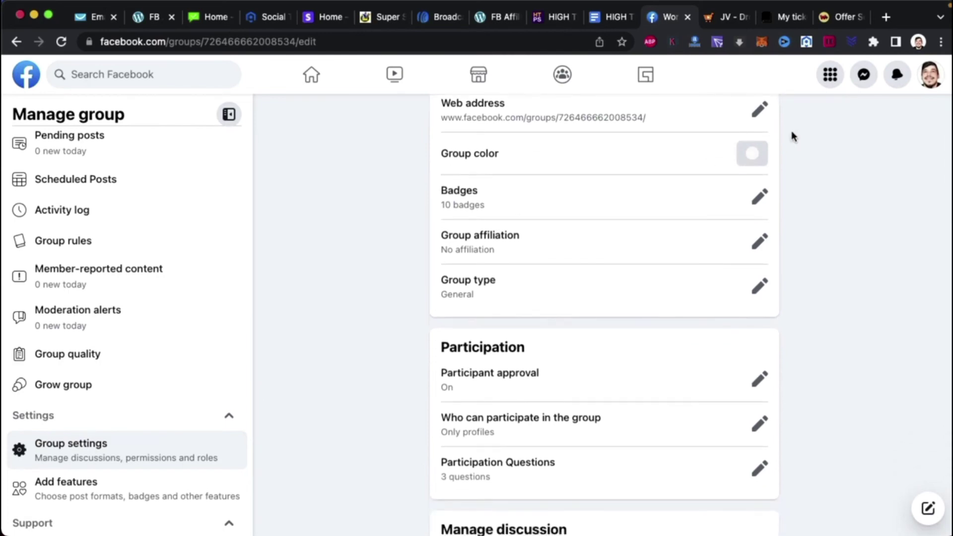
left_click(757, 160)
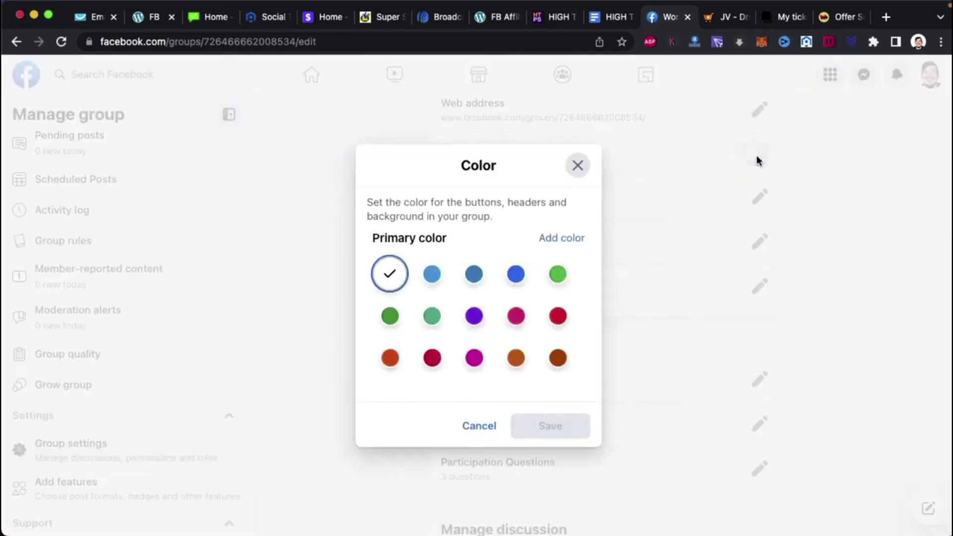
left_click(564, 282)
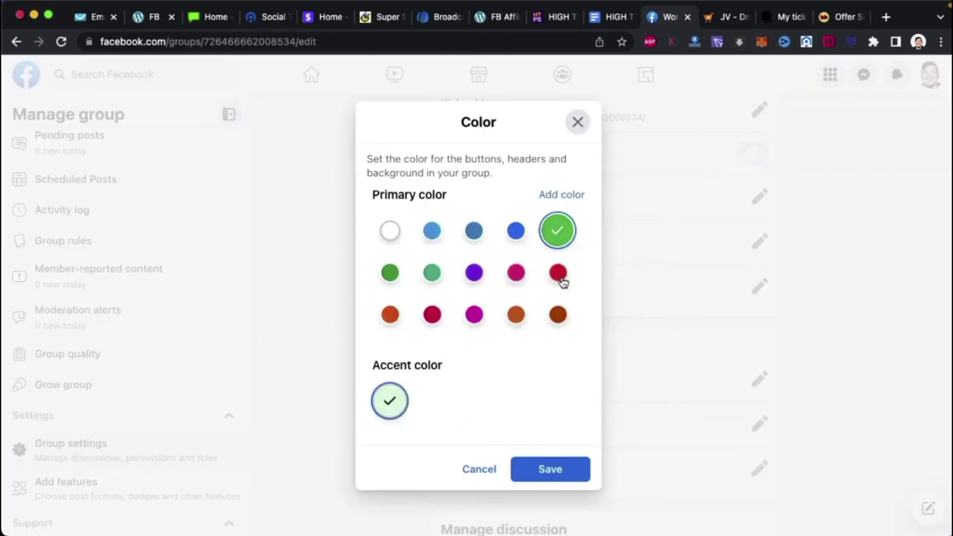
left_click(555, 476)
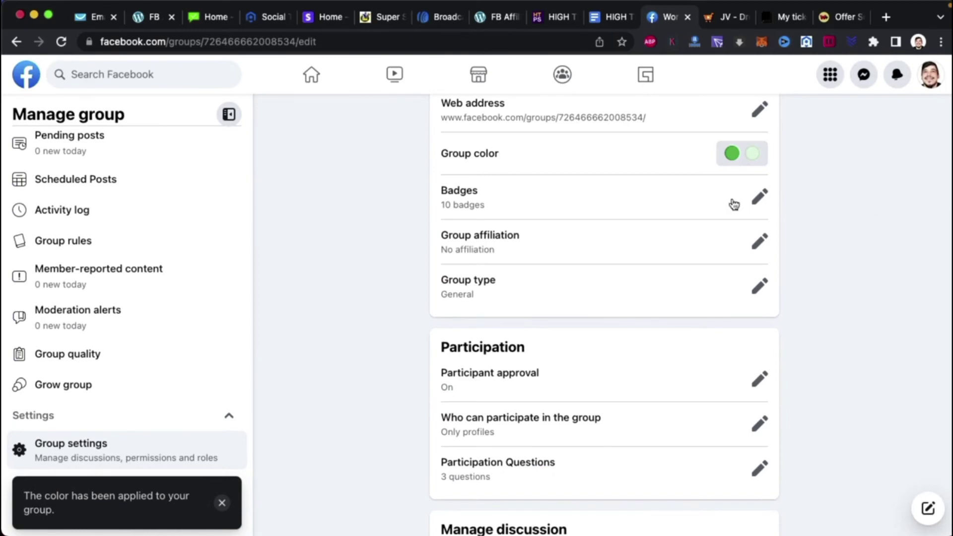
left_click(759, 196)
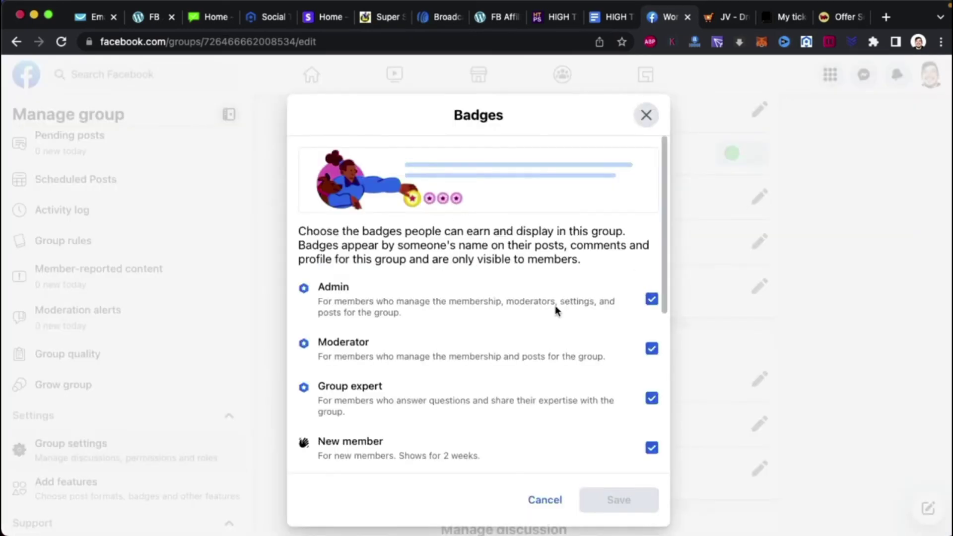
scroll(555, 305, "down", 5)
scroll(555, 306, "up", 2)
scroll(555, 307, "down", 4)
scroll(555, 306, "down", 3)
scroll(555, 306, "up", 1)
scroll(555, 305, "up", 5)
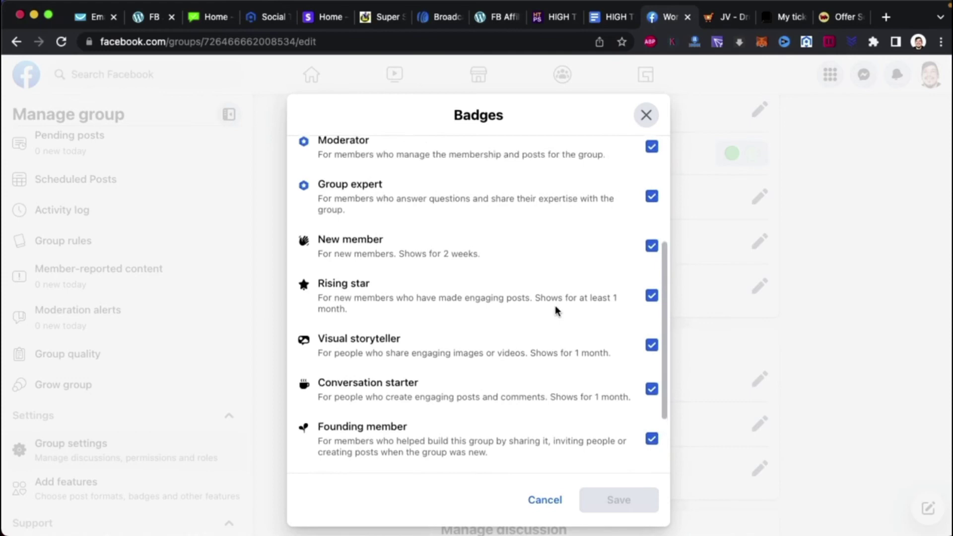
left_click(646, 116)
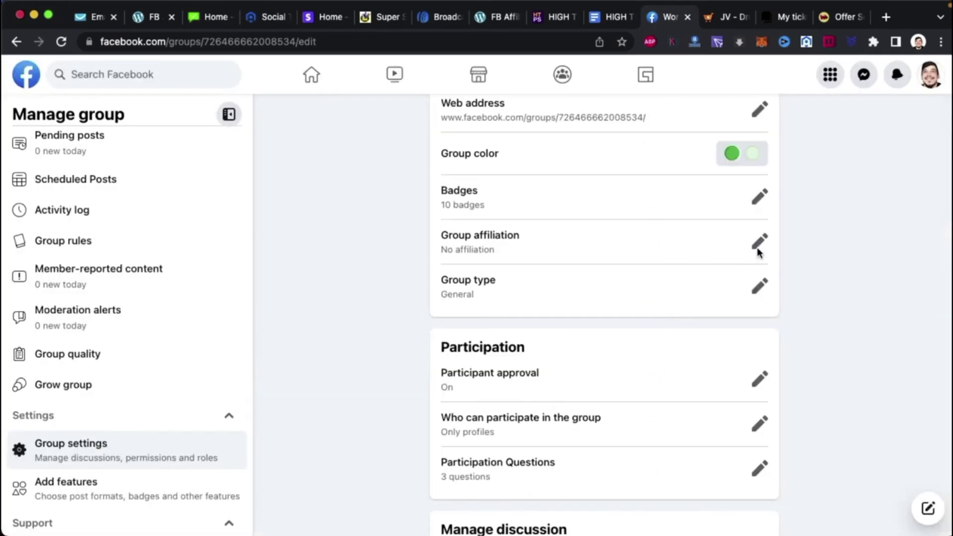
scroll(844, 263, "down", 2)
scroll(844, 262, "down", 3)
left_click(759, 144)
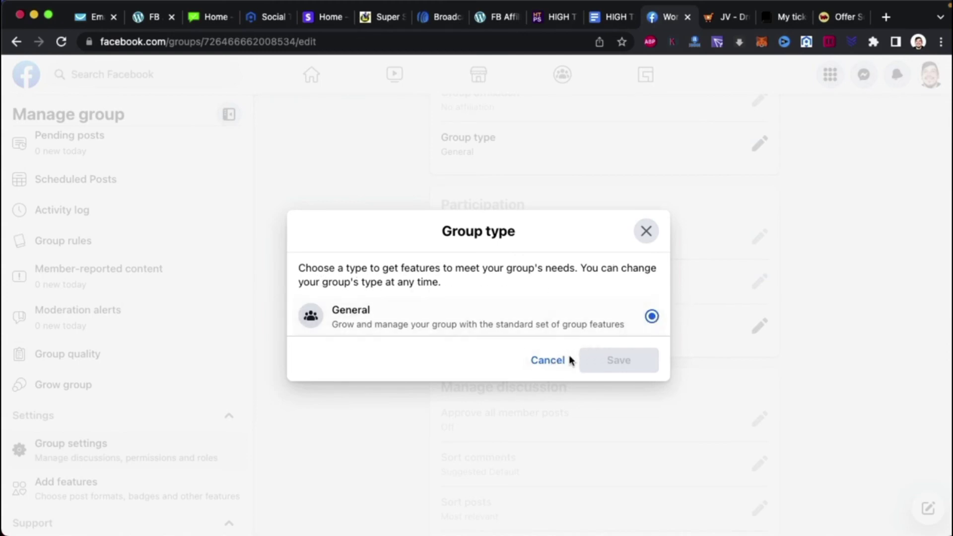
left_click(558, 366)
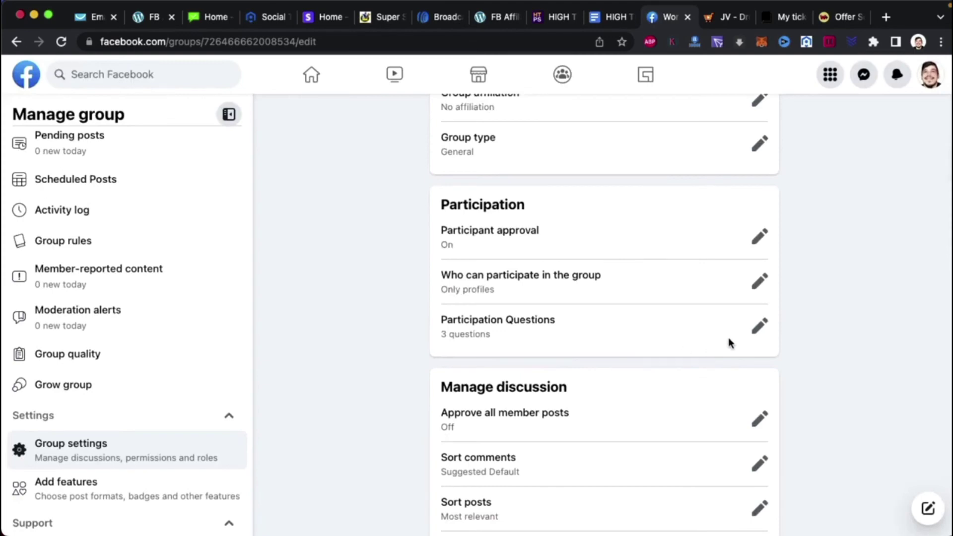
scroll(787, 334, "down", 5)
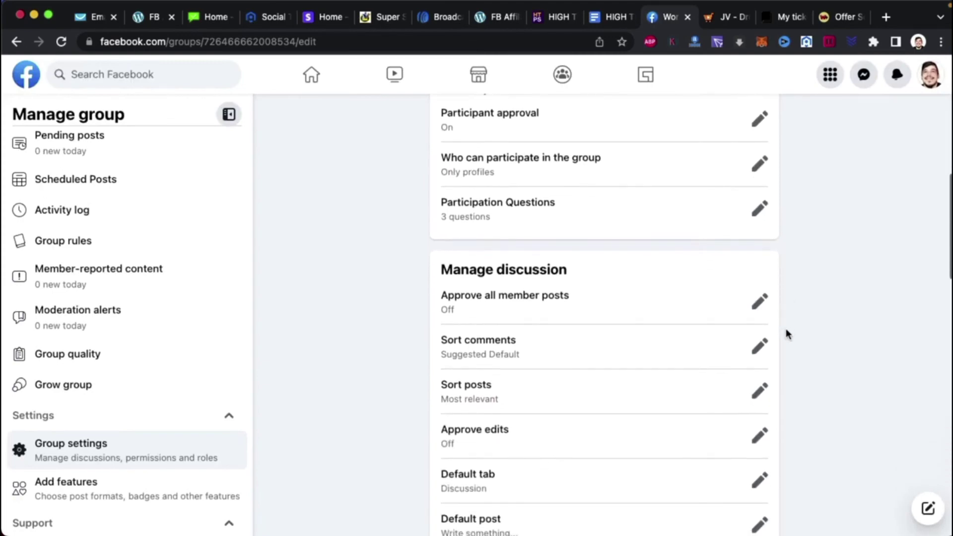
scroll(787, 333, "down", 2)
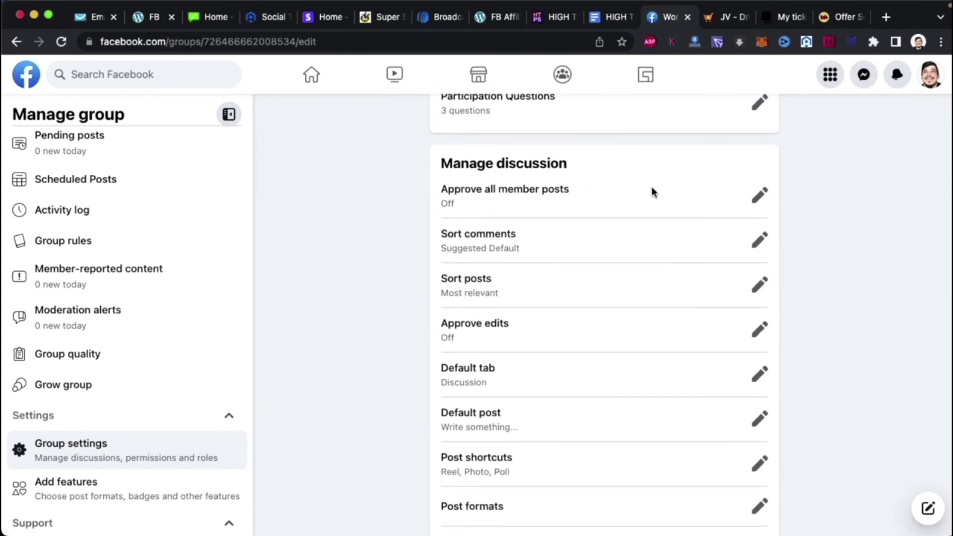
left_click(758, 195)
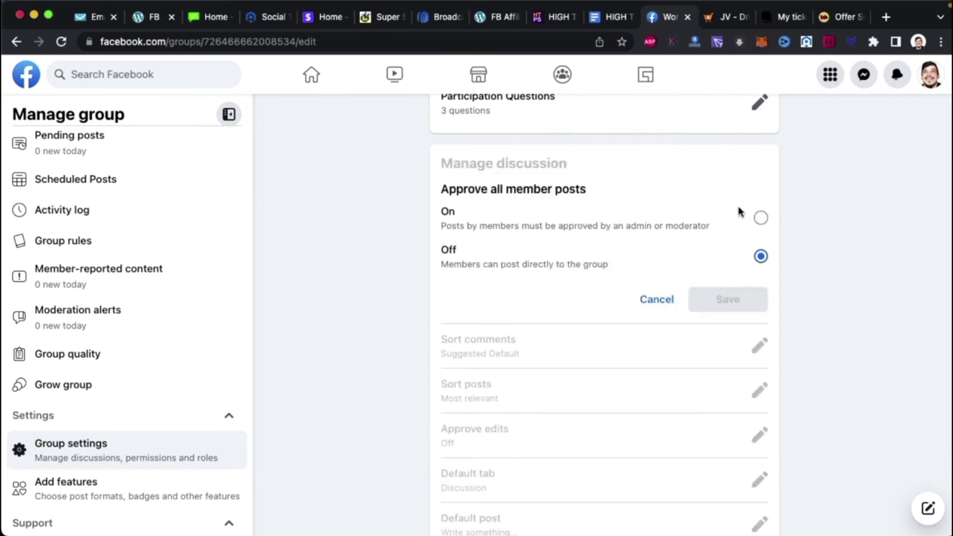
left_click(656, 299)
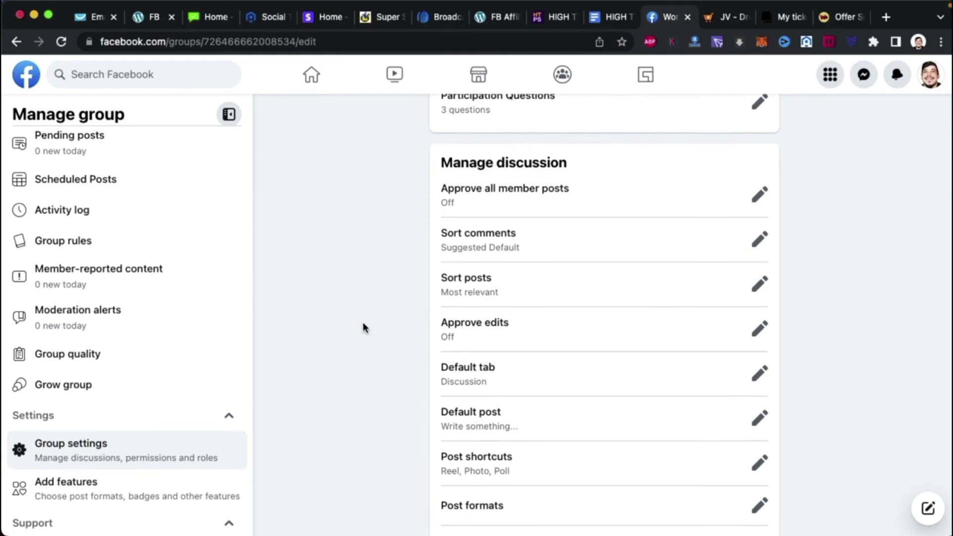
scroll(363, 325, "down", 3)
scroll(363, 323, "down", 2)
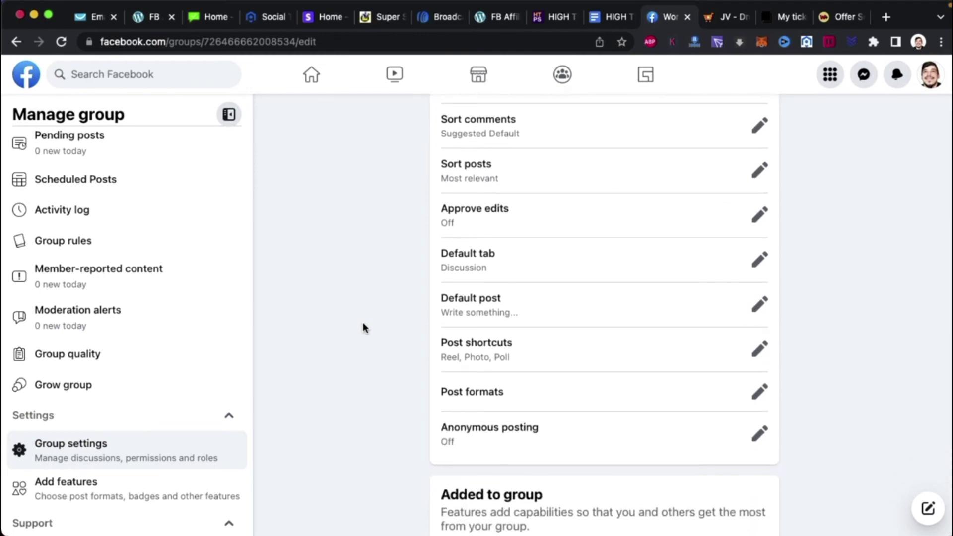
scroll(359, 343, "up", 1)
scroll(359, 342, "down", 1)
scroll(359, 343, "up", 2)
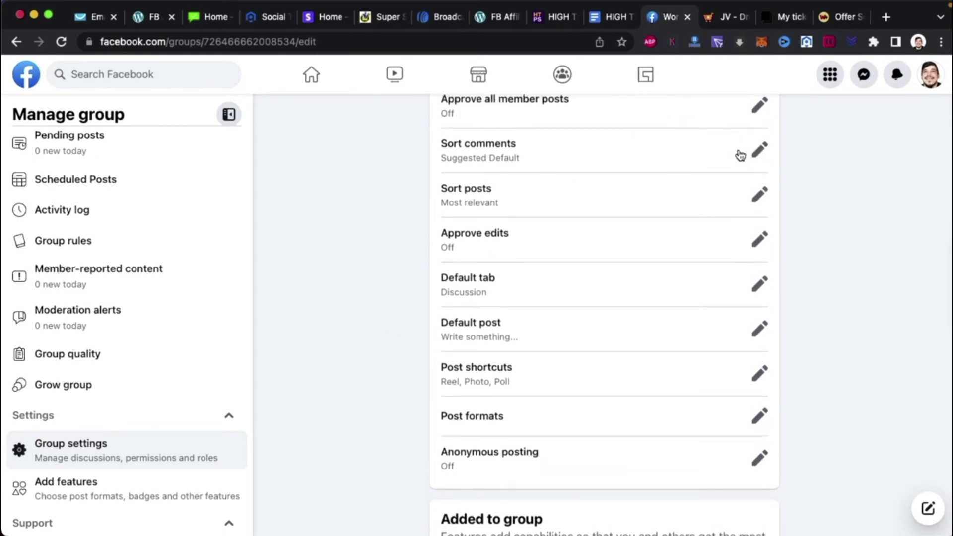
scroll(491, 191, "down", 1)
scroll(491, 191, "up", 3)
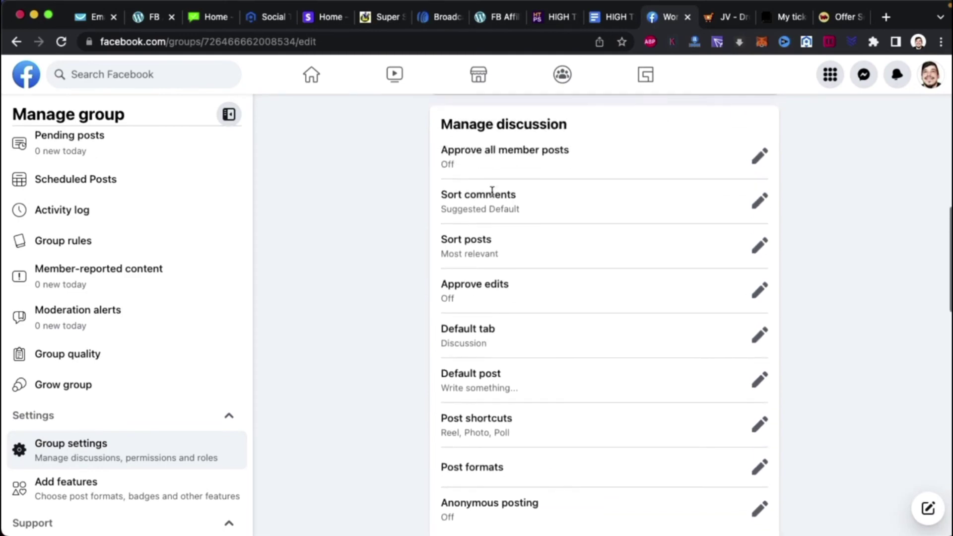
scroll(491, 192, "up", 1)
scroll(492, 192, "down", 3)
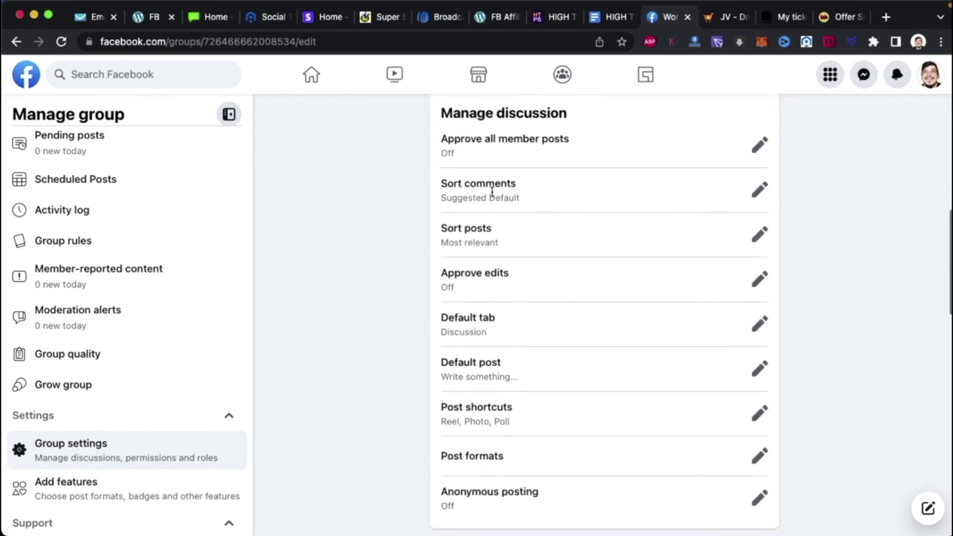
left_click(760, 236)
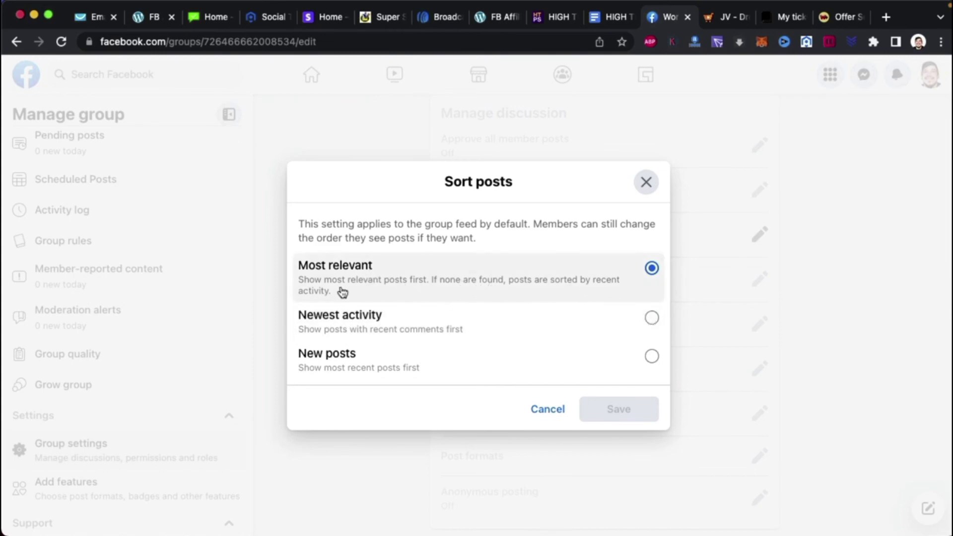
left_click(646, 182)
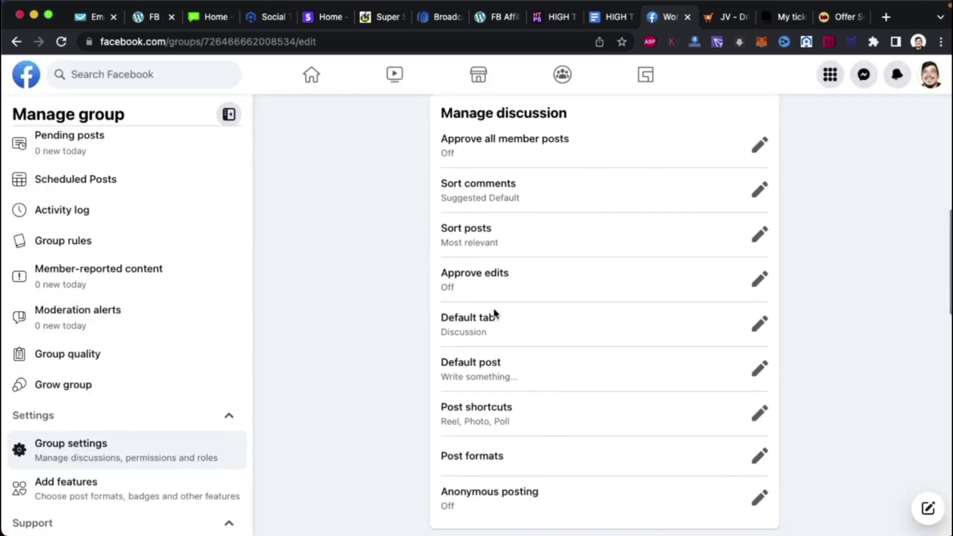
scroll(317, 356, "up", 15)
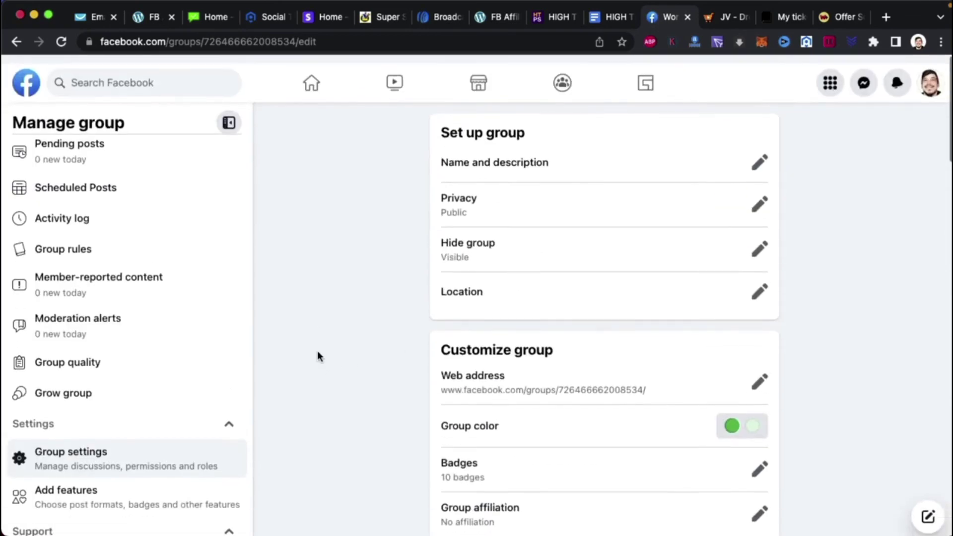
scroll(317, 357, "down", 5)
scroll(317, 356, "down", 5)
scroll(317, 356, "up", 10)
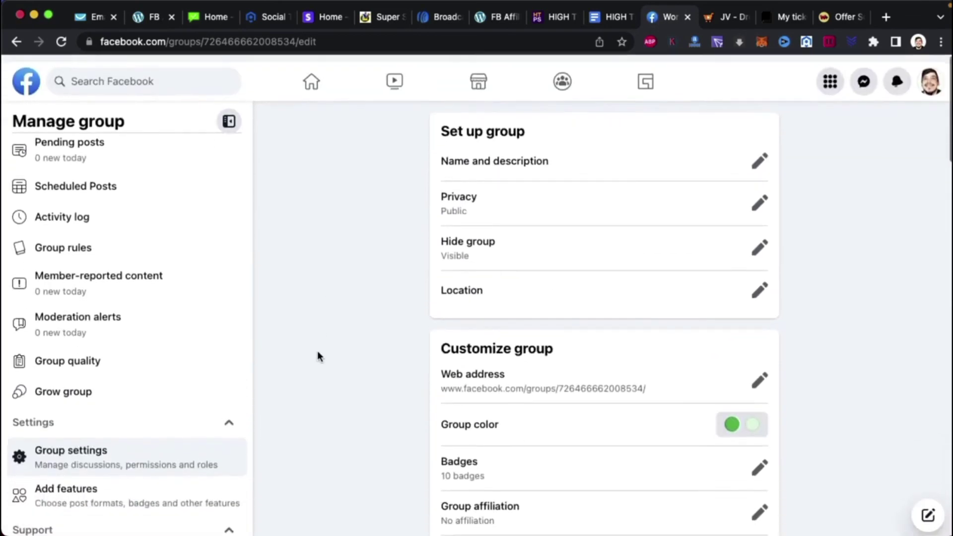
scroll(317, 356, "down", 8)
scroll(317, 356, "down", 2)
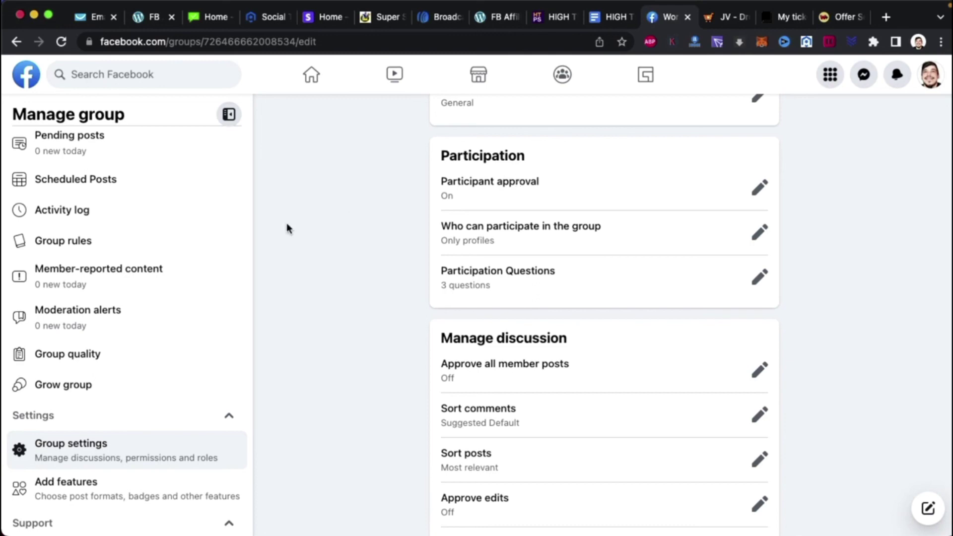
scroll(144, 314, "down", 1)
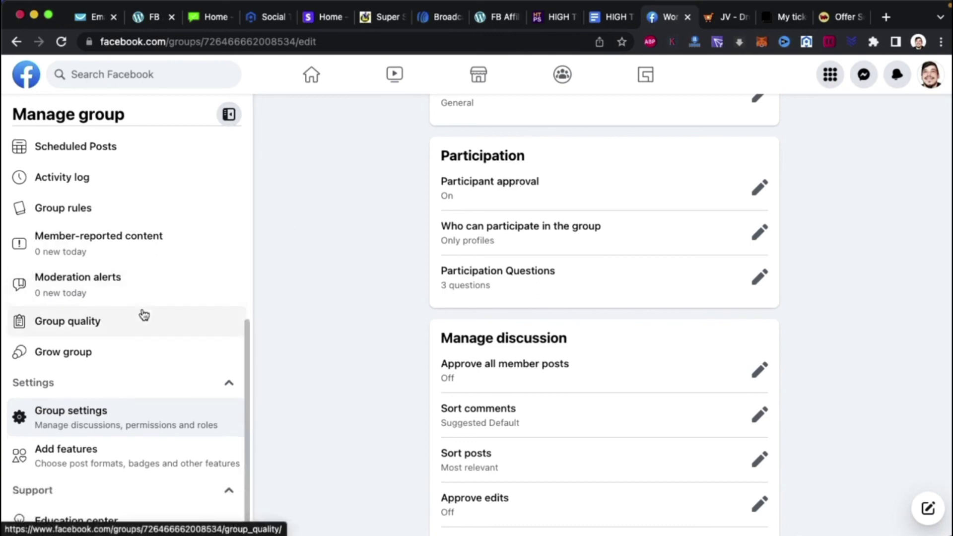
scroll(143, 314, "up", 6)
scroll(144, 314, "down", 6)
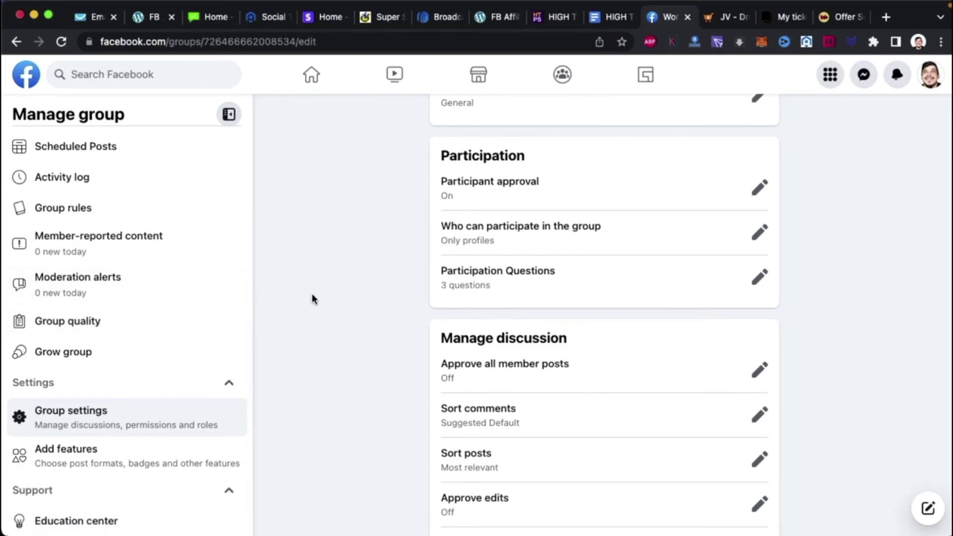
scroll(311, 297, "down", 8)
scroll(312, 296, "down", 4)
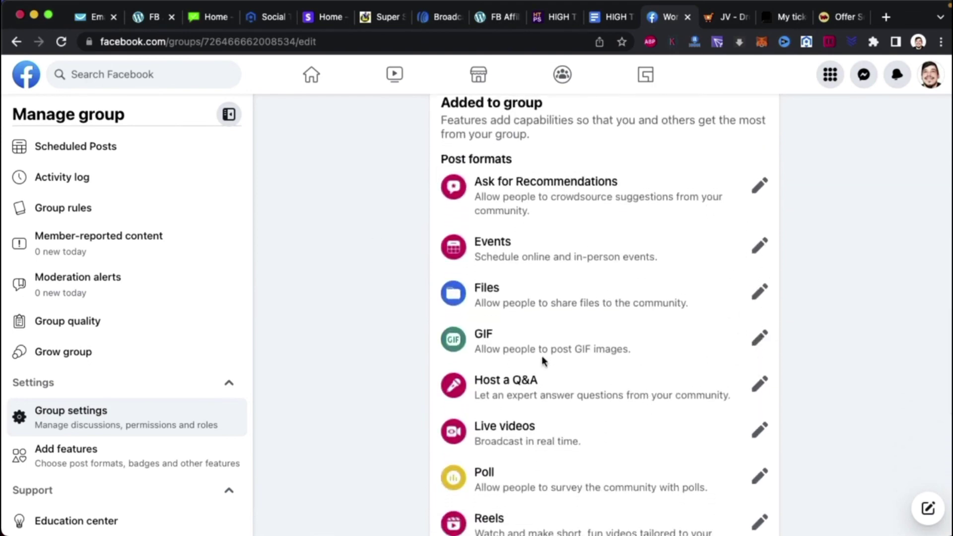
scroll(761, 347, "down", 5)
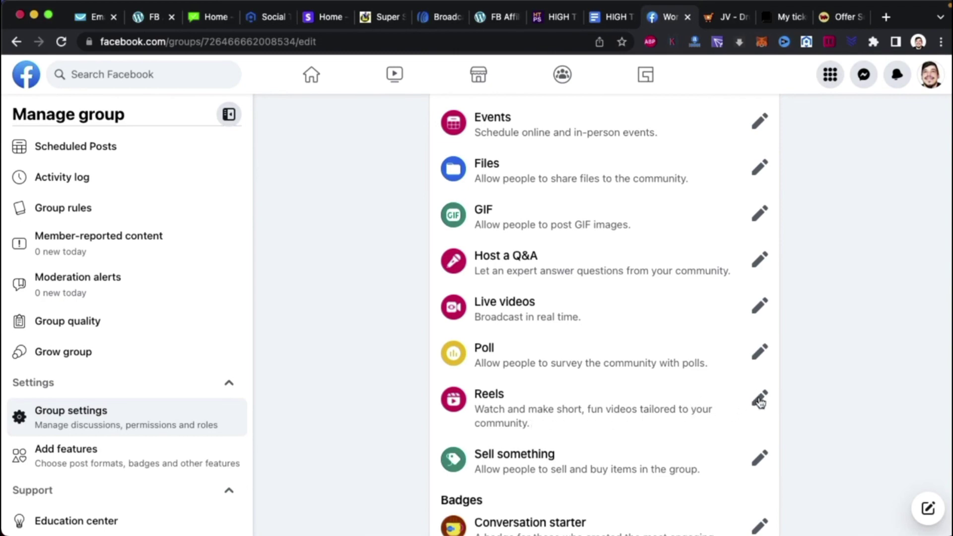
left_click(759, 400)
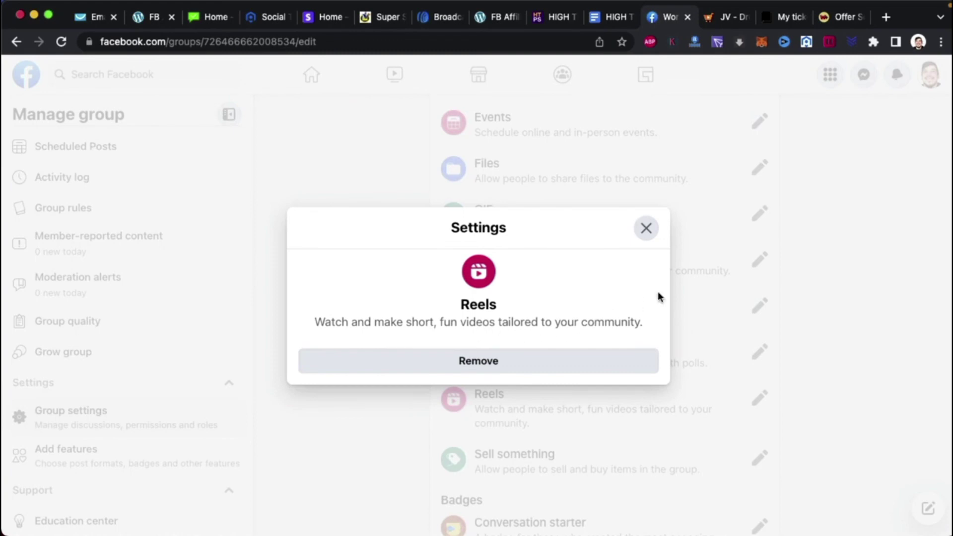
left_click(645, 229)
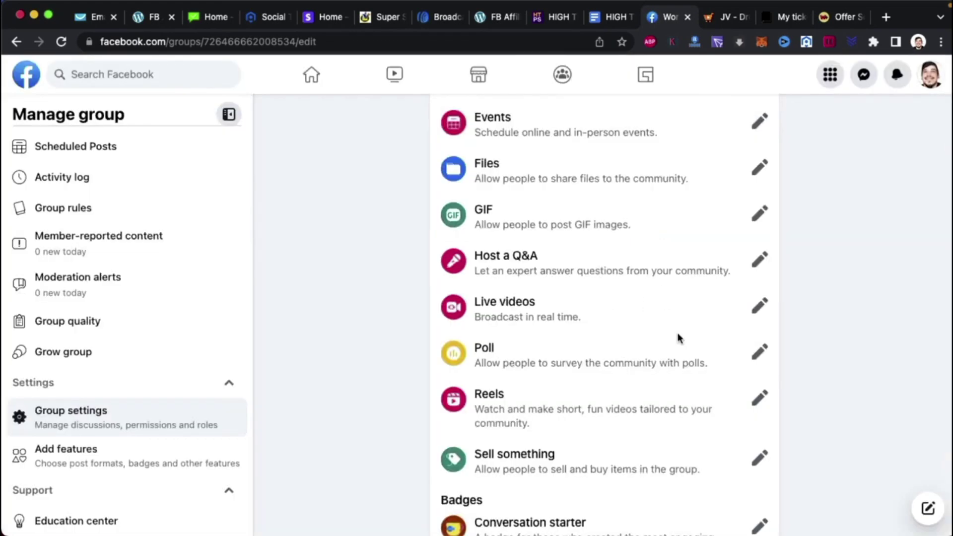
scroll(678, 337, "down", 3)
scroll(678, 338, "down", 1)
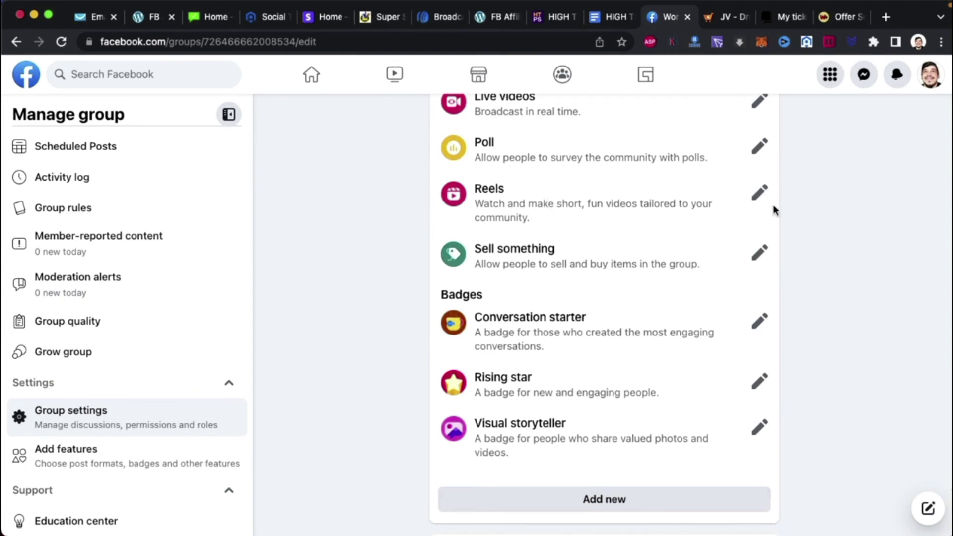
scroll(836, 223, "down", 4)
scroll(836, 223, "up", 15)
scroll(836, 223, "up", 5)
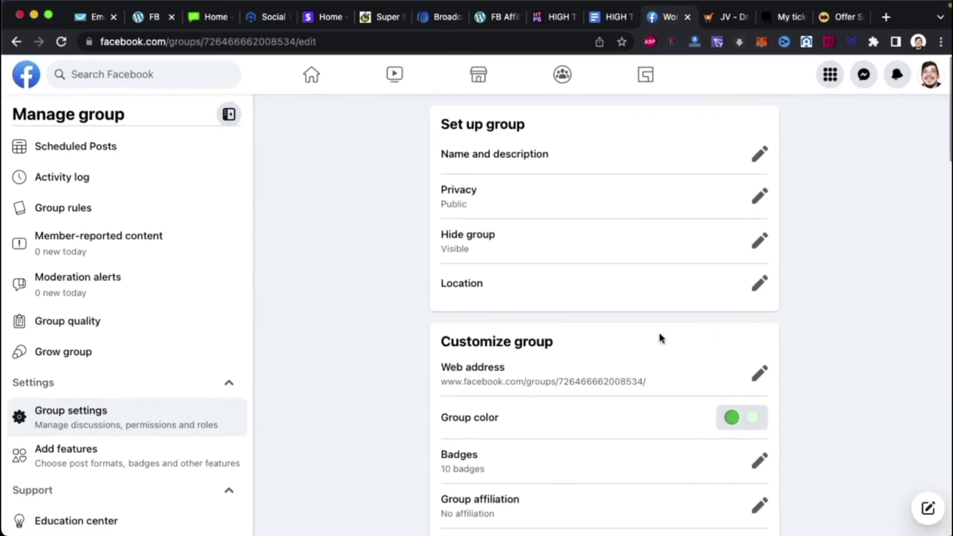